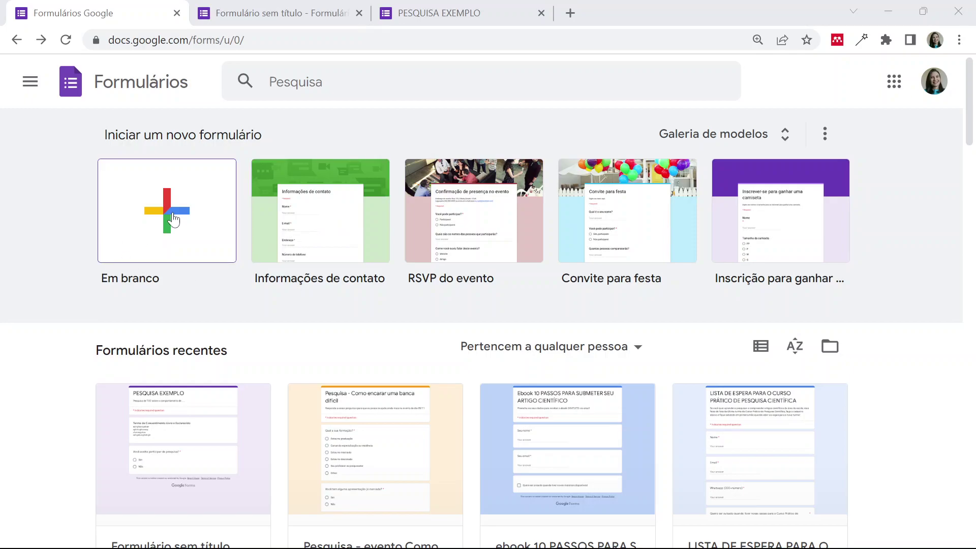
- Create a new blank form
{"action": "scroll", "coordinate": [173, 219], "scroll_direction": "down", "scroll_amount": 3}
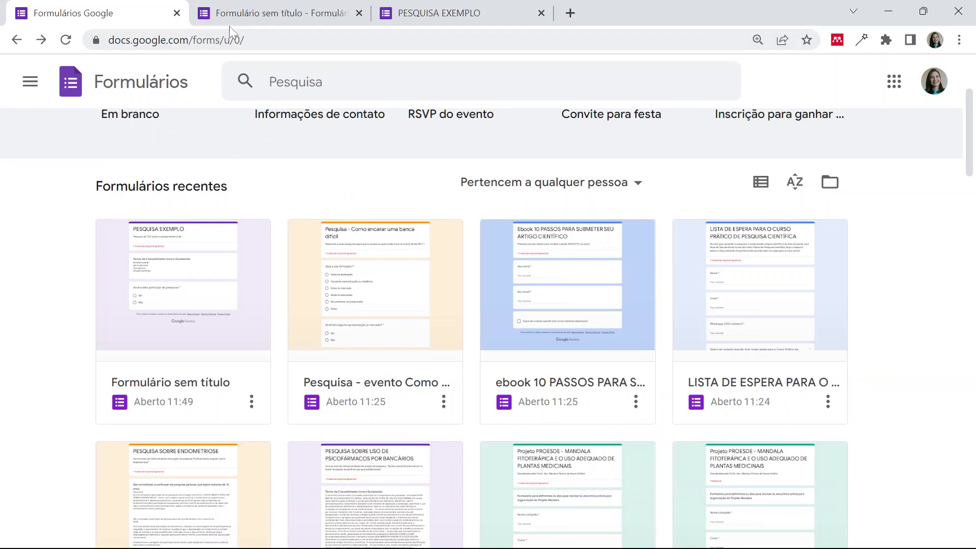
{"action": "scroll", "coordinate": [170, 203], "scroll_direction": "up", "scroll_amount": 3}
{"action": "left_click", "coordinate": [175, 238]}
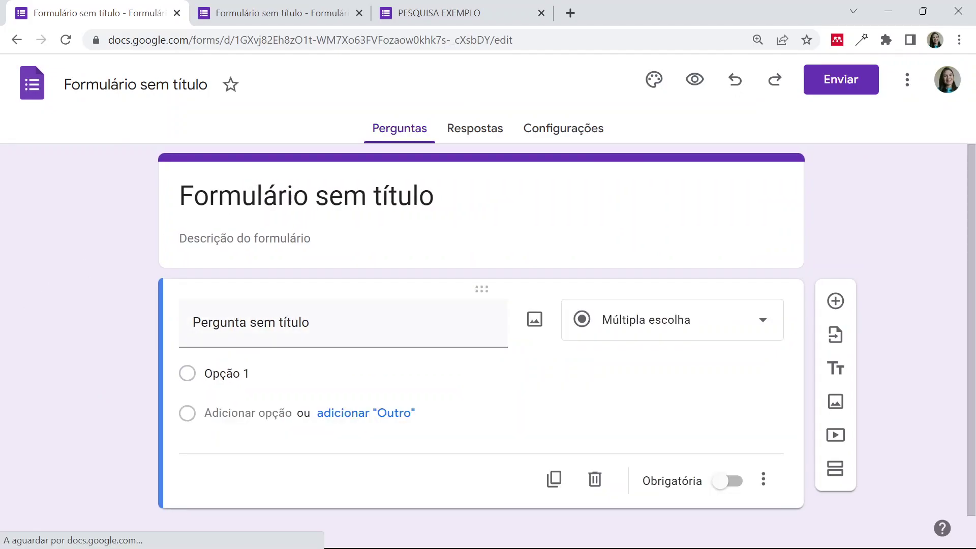
- Replace the form's default title with "PESQUISA SOBRE SAÚDE"
{"action": "left_click", "coordinate": [215, 196]}
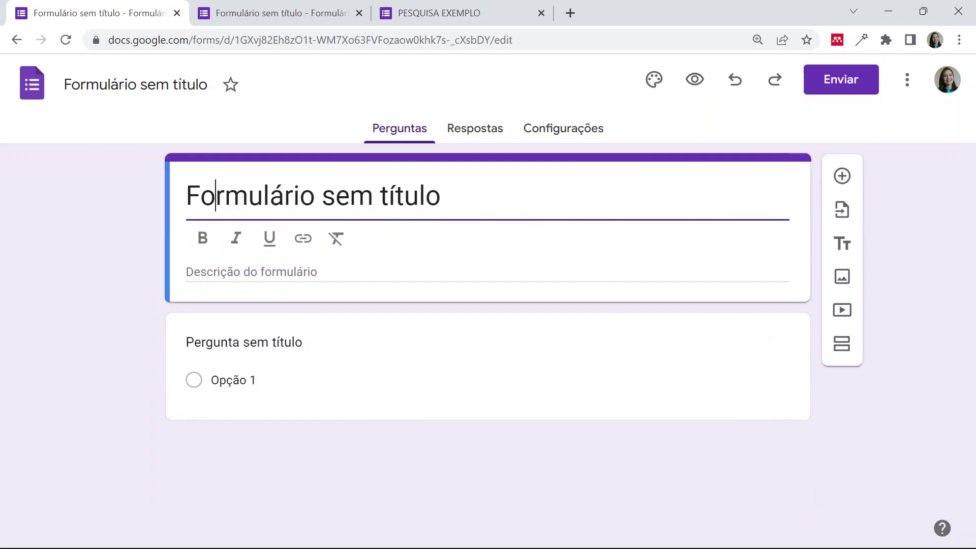
{"action": "left_click_drag", "start_coordinate": [441, 195], "coordinate": [106, 199]}
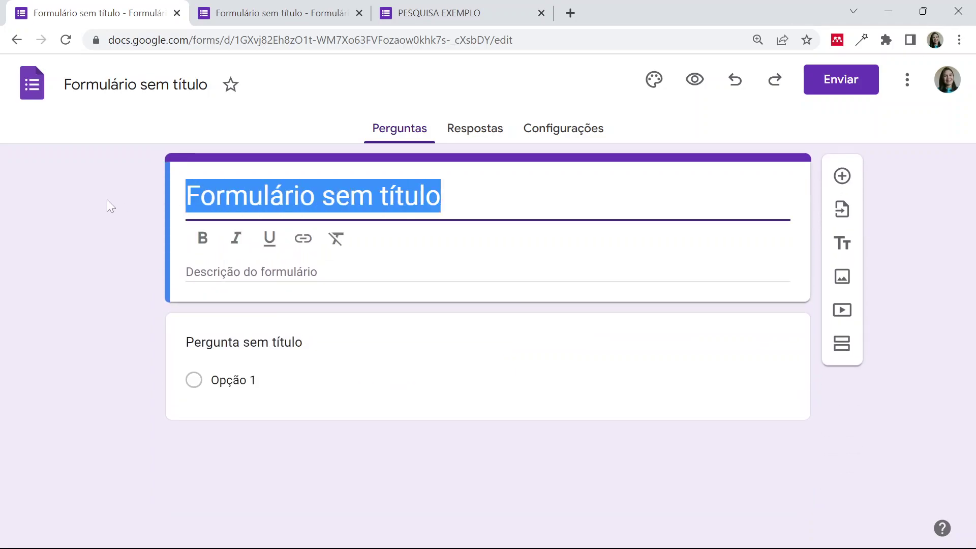
{"action": "type", "text": "PESQUIS"}
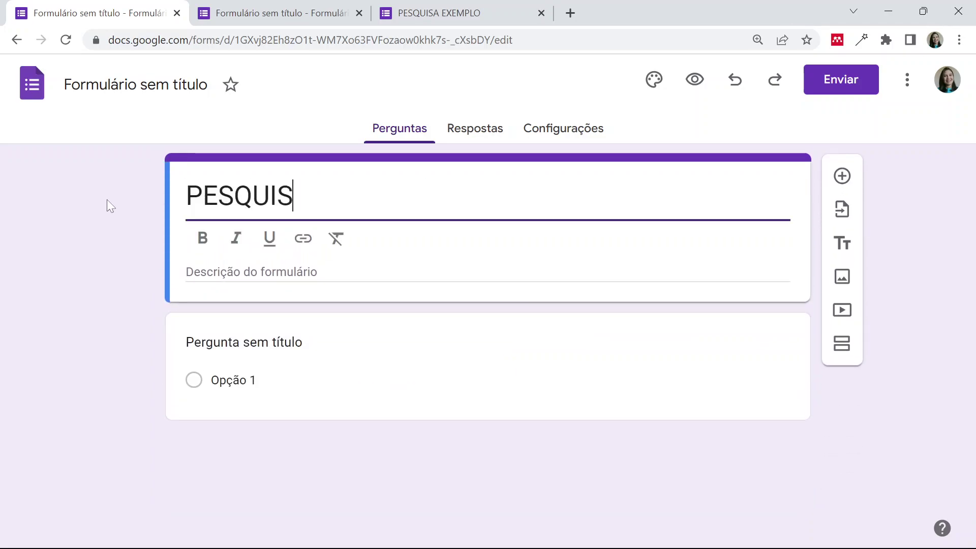
{"action": "type", "text": "A SOBRE"}
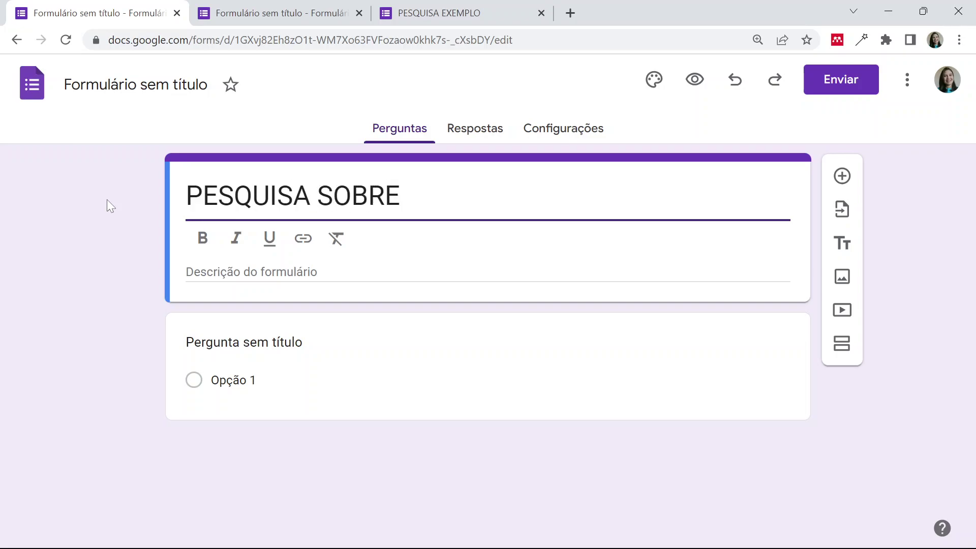
{"action": "type", "text": " SAÚDE"}
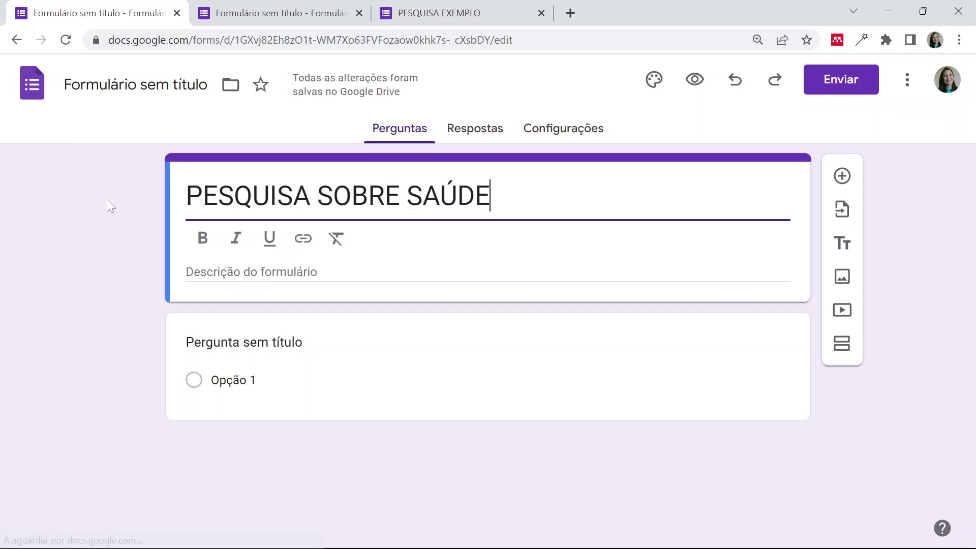
{"action": "left_click", "coordinate": [133, 301]}
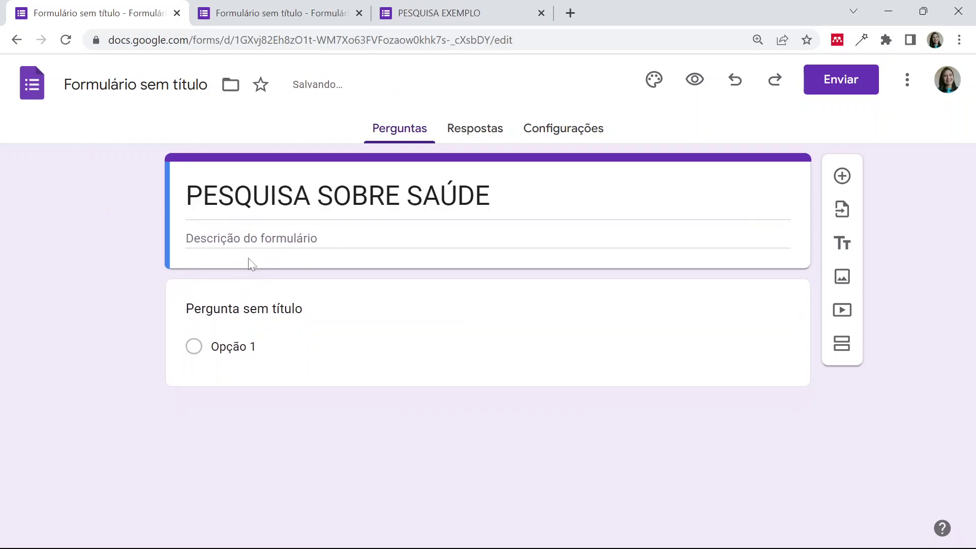
- Enter the form description "Pesquisa de TCC sobre hábitos de saúde em adultos."
{"action": "left_click", "coordinate": [186, 239]}
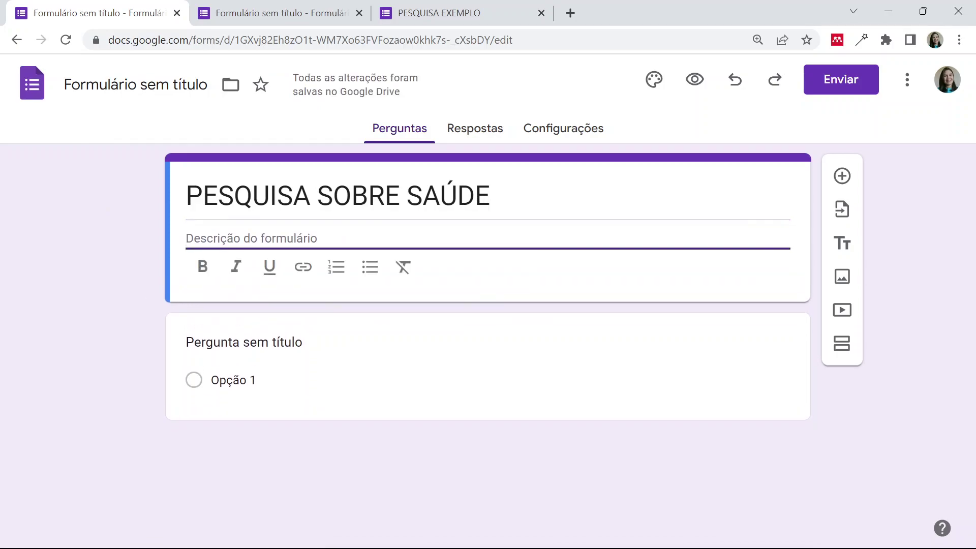
{"action": "type", "text": "P"}
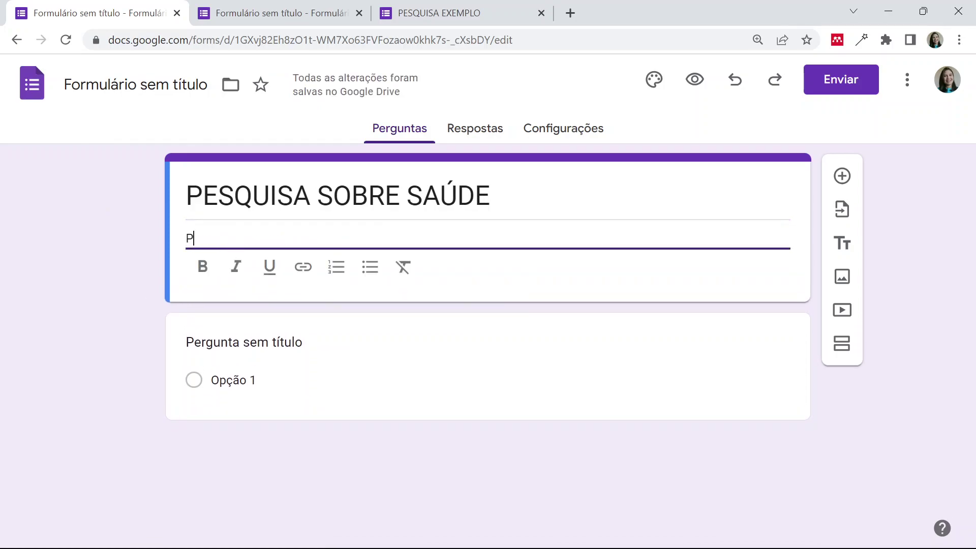
{"action": "type", "text": "esquisa"}
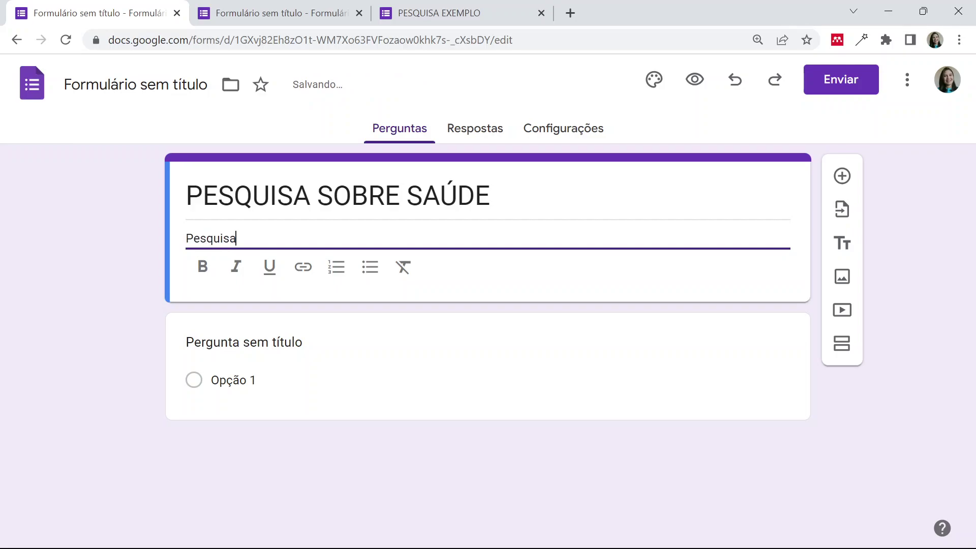
{"action": "type", "text": " de TCC sobre hábitos de saúde em adua"}
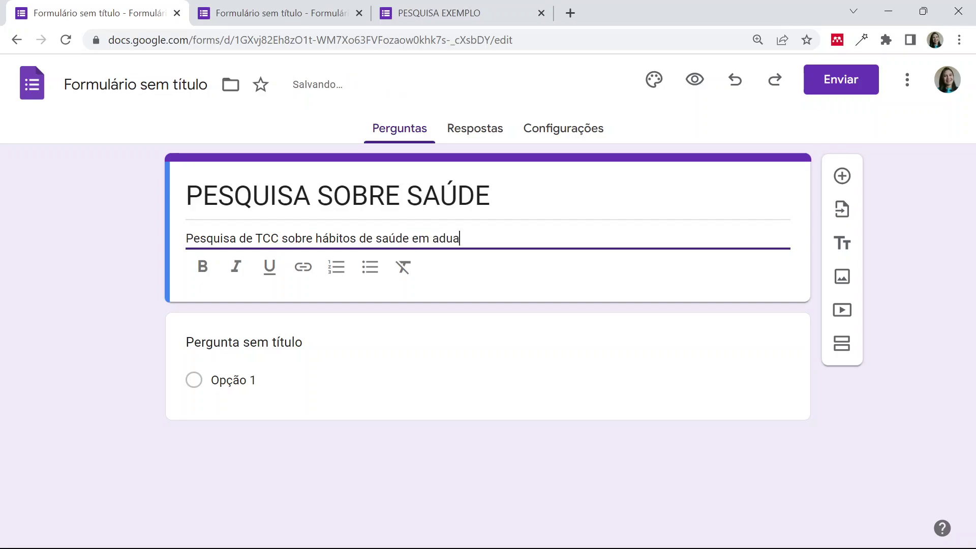
{"action": "key", "text": "BackSpace"}
{"action": "type", "text": "ltos."}
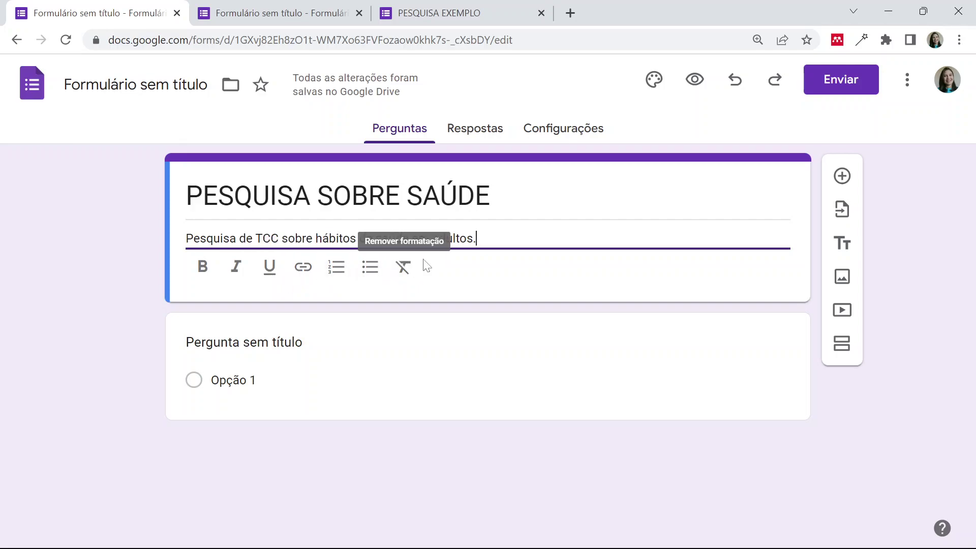
{"action": "left_click", "coordinate": [131, 288]}
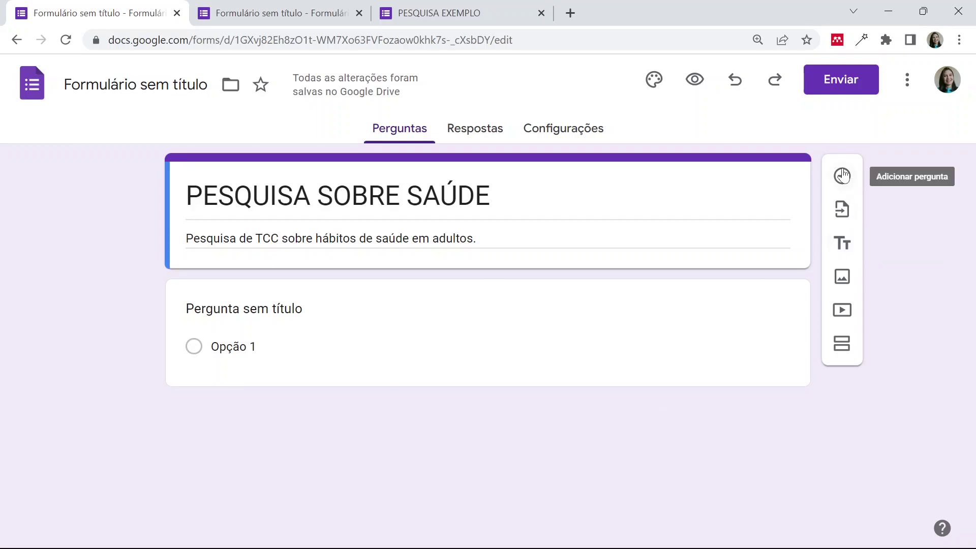
- Add a title-and-description block below the form header and title it "Termo de Consentimento Livre e Esclarecido"
{"action": "left_click", "coordinate": [844, 250]}
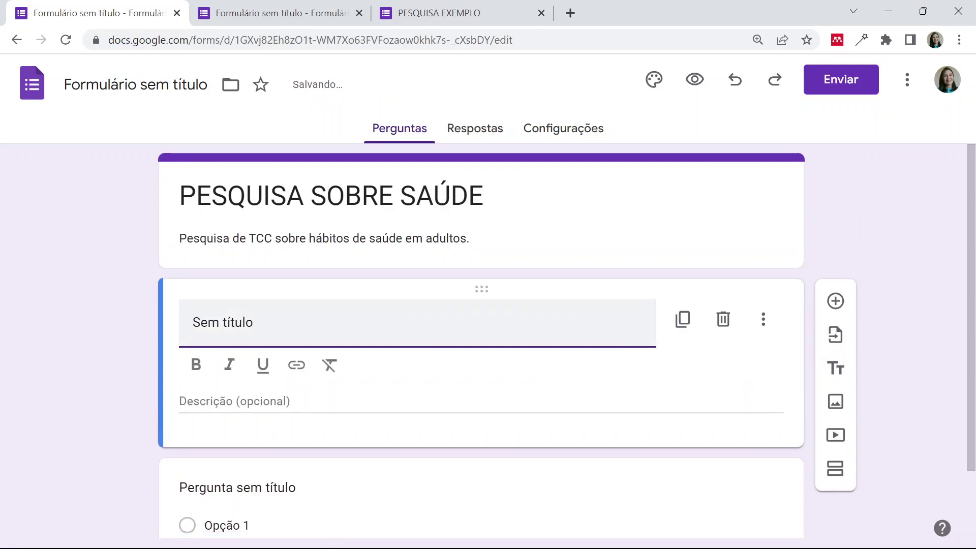
{"action": "type", "text": "Ter"}
{"action": "key", "text": "Delete"}
{"action": "key", "text": "Delete"}
{"action": "key", "text": "Delete"}
{"action": "key", "text": "Delete"}
{"action": "key", "text": "Delete"}
{"action": "key", "text": "Delete"}
{"action": "key", "text": "Delete"}
{"action": "key", "text": "Delete"}
{"action": "key", "text": "Delete"}
{"action": "key", "text": "Delete"}
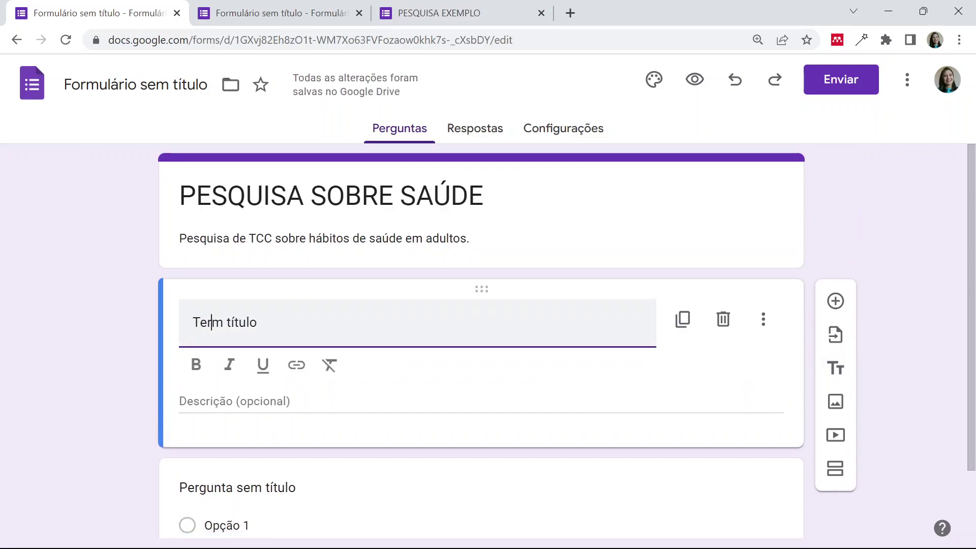
{"action": "type", "text": "mo de Consentimento"}
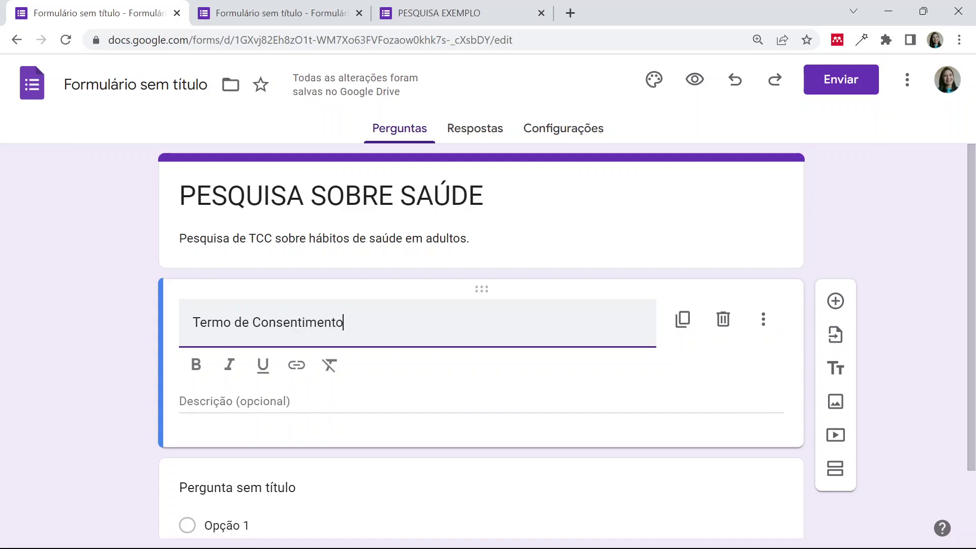
{"action": "type", "text": " Livre e "}
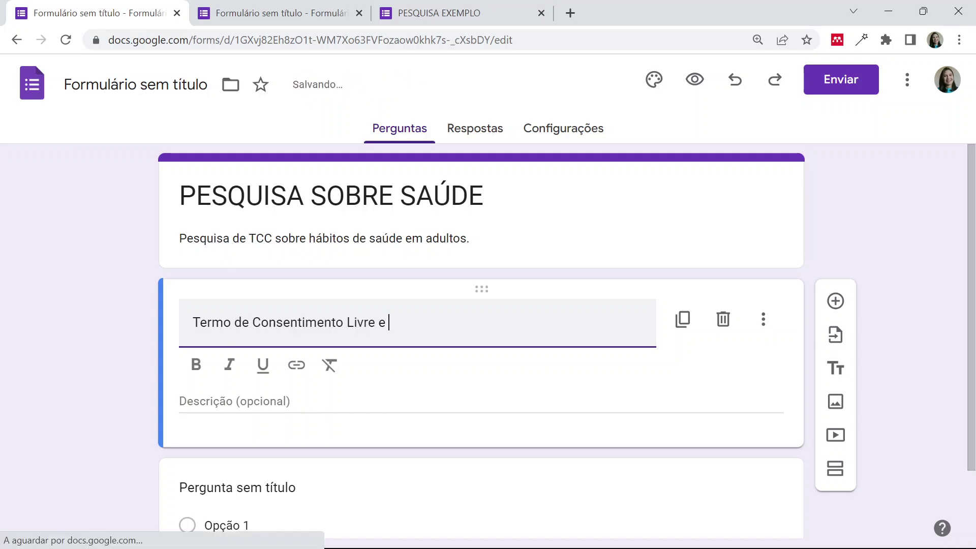
{"action": "type", "text": "Esclarecido"}
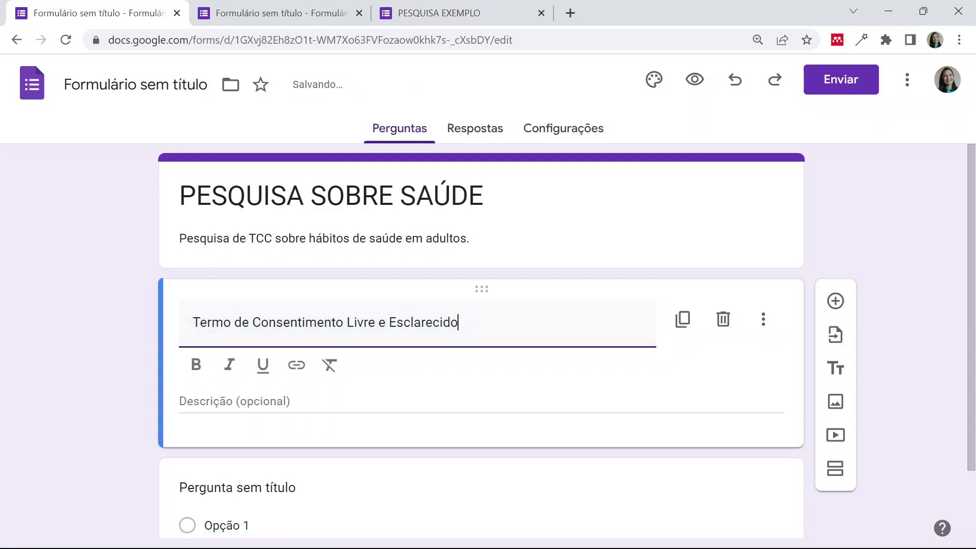
- Fill the consent block's description with four placeholder lines: "varoighoaian", "sdfigsugroghov", "sgizurghbk" and "sdnkubsjkgnb"
{"action": "left_click", "coordinate": [230, 401]}
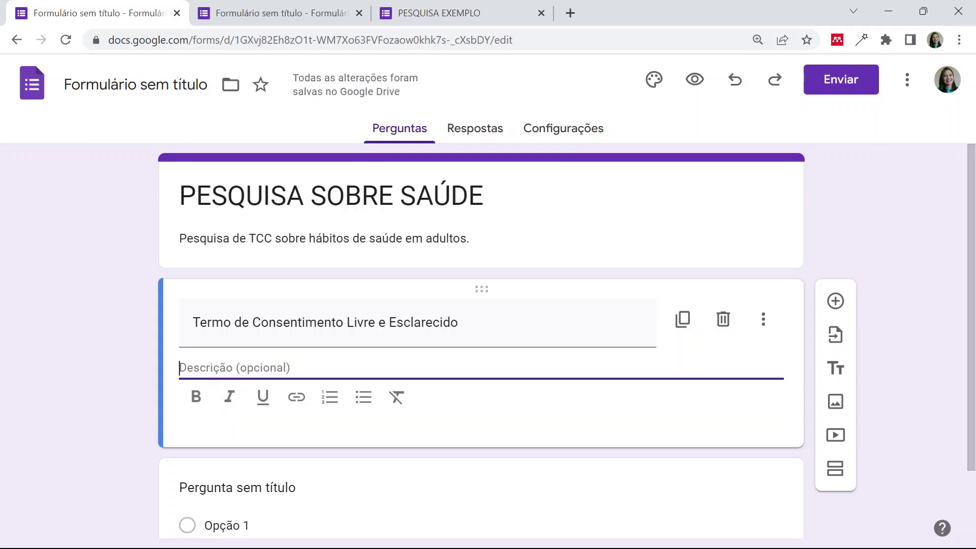
{"action": "type", "text": "varoighoaian"}
{"action": "key", "text": "Return"}
{"action": "type", "text": "sdfigsugroghov"}
{"action": "key", "text": "Return"}
{"action": "type", "text": "sg"}
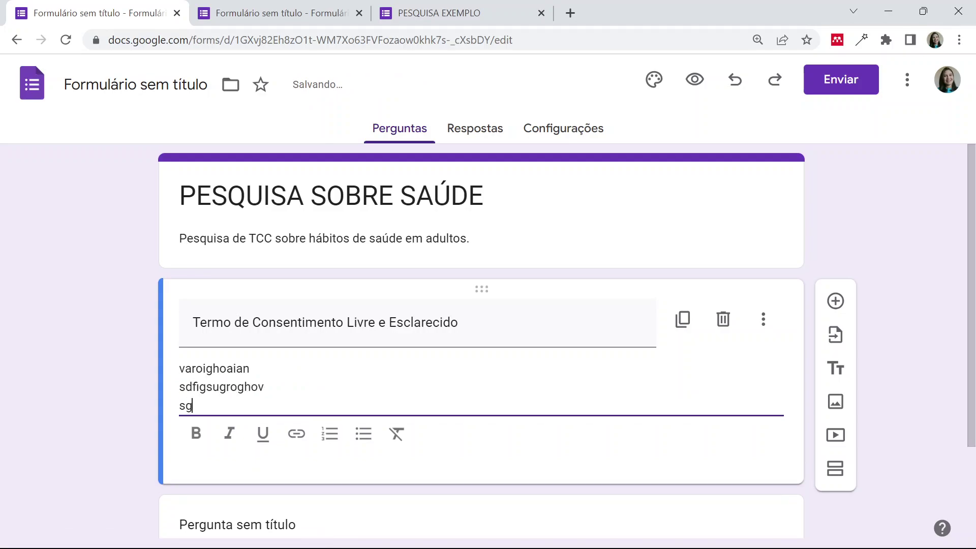
{"action": "type", "text": "izurghbk"}
{"action": "key", "text": "Return"}
{"action": "type", "text": "sdnkubsjkgnb"}
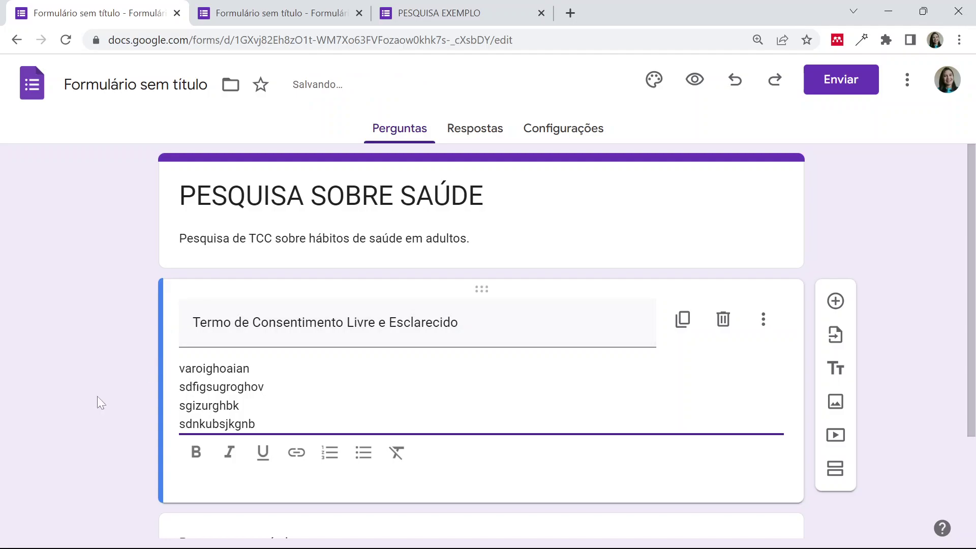
{"action": "left_click", "coordinate": [79, 417]}
- Change the untitled question below the consent block to "Você aceita participar da pesquisa?"
{"action": "scroll", "coordinate": [79, 416], "scroll_direction": "down", "scroll_amount": 1}
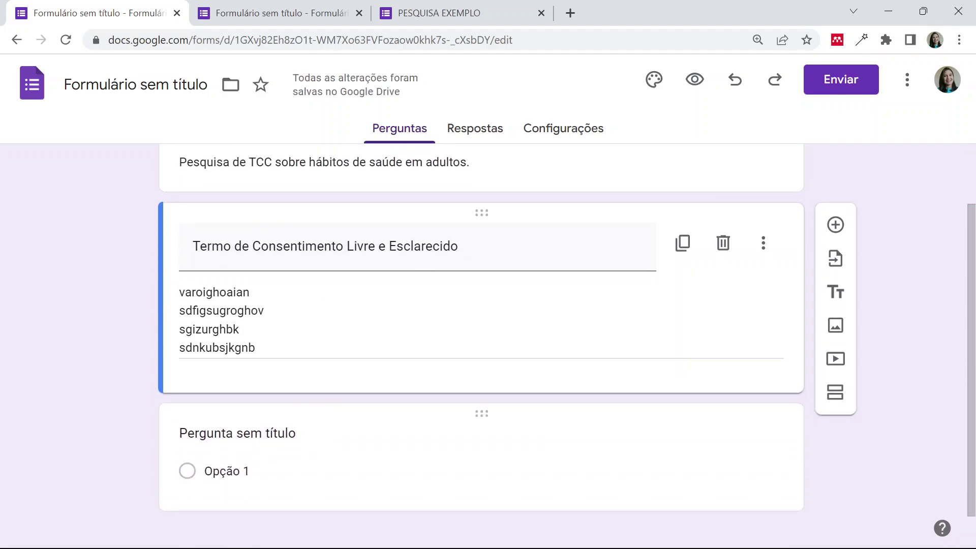
{"action": "left_click", "coordinate": [220, 434]}
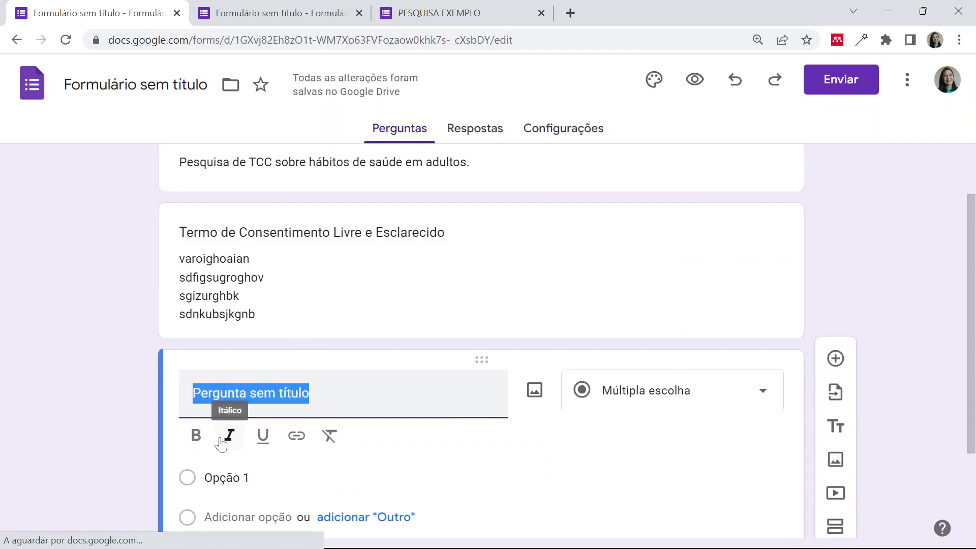
{"action": "type", "text": "V"}
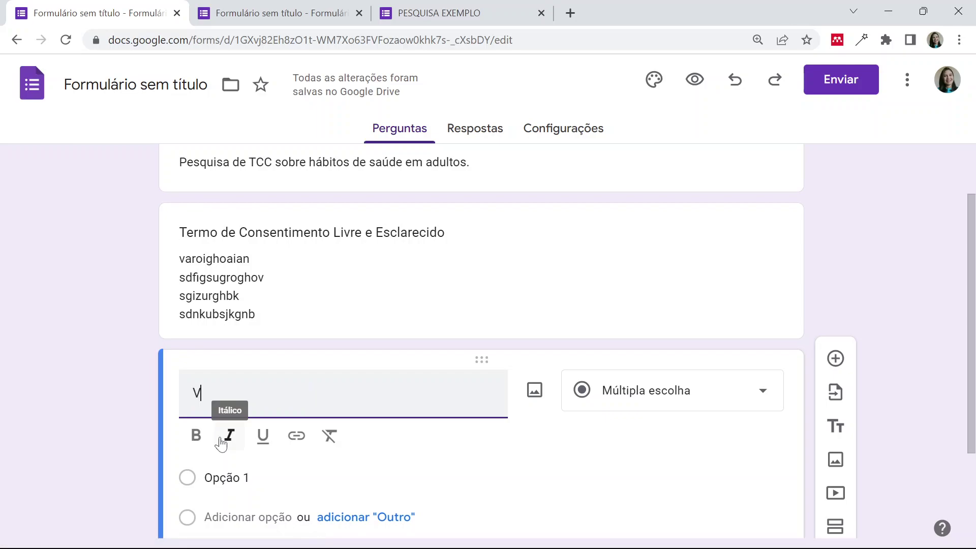
{"action": "type", "text": "ocê aceita participar da pesquisa?"}
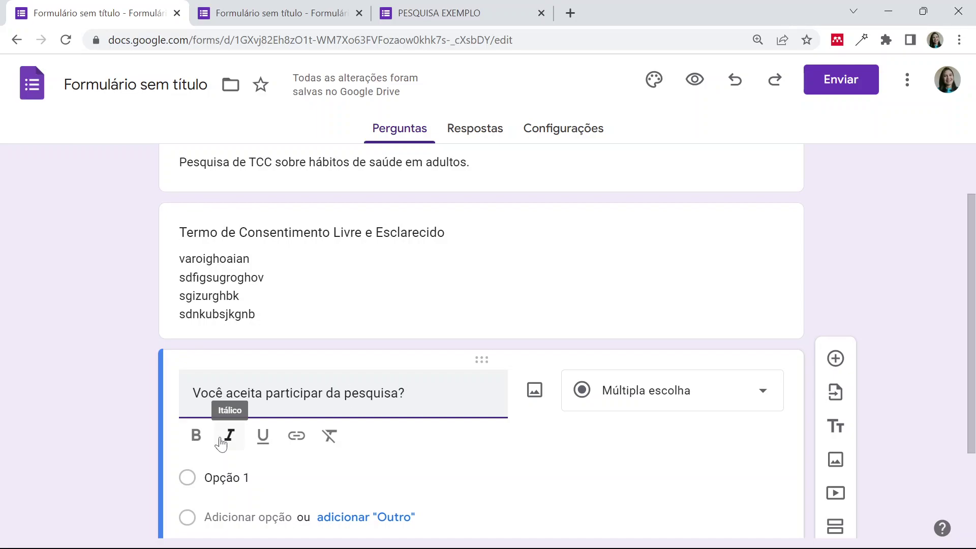
- Review the available question types and choose Múltipla escolha for the participation question
{"action": "scroll", "coordinate": [214, 437], "scroll_direction": "down", "scroll_amount": 1}
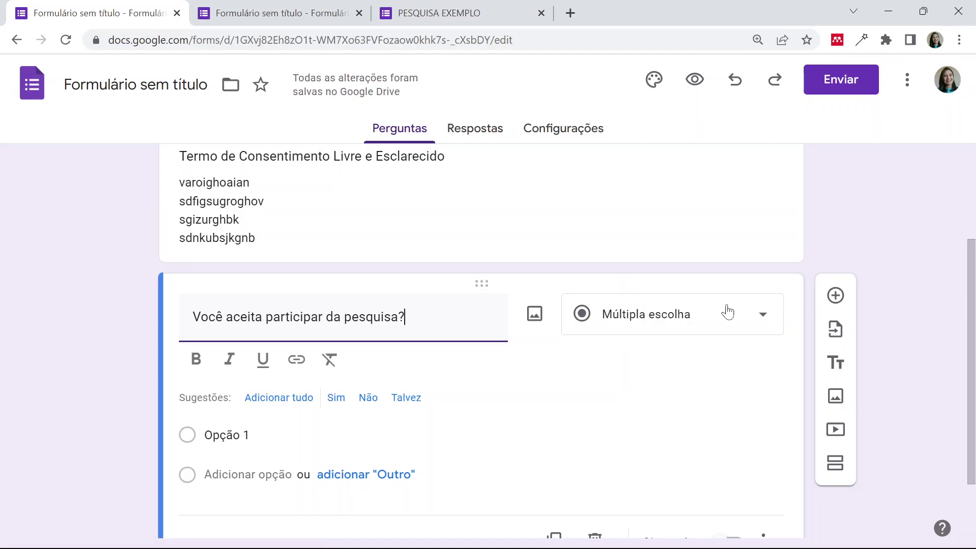
{"action": "left_click", "coordinate": [762, 320]}
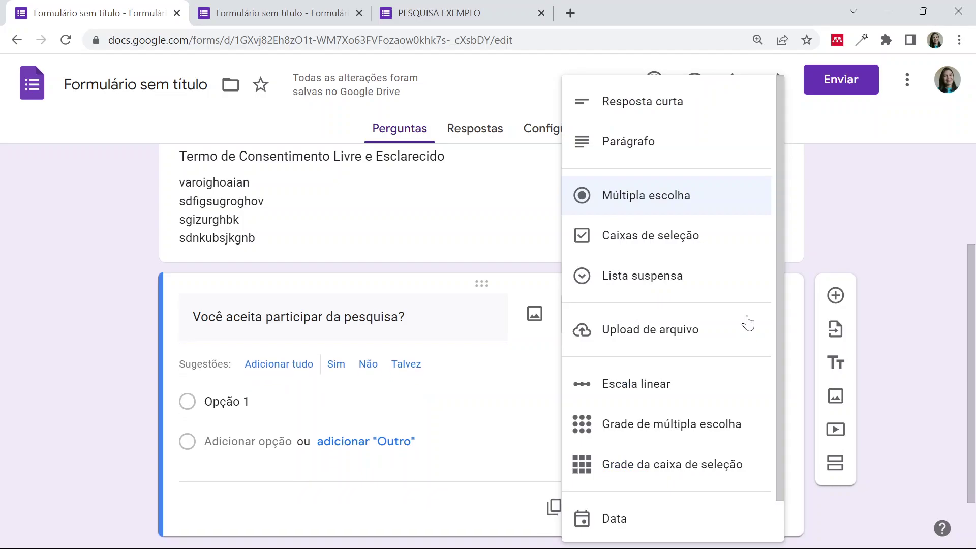
{"action": "scroll", "coordinate": [723, 374], "scroll_direction": "down", "scroll_amount": 1}
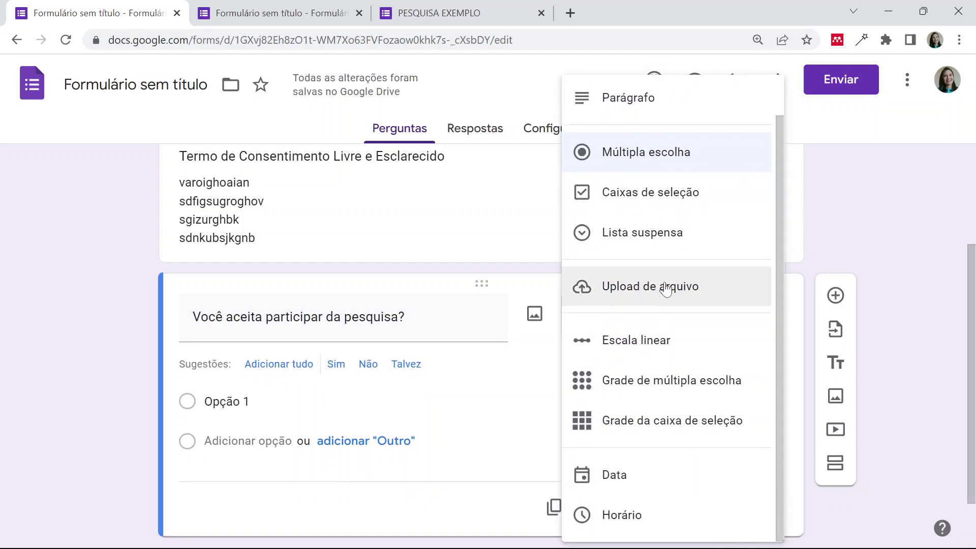
{"action": "scroll", "coordinate": [666, 290], "scroll_direction": "up", "scroll_amount": 1}
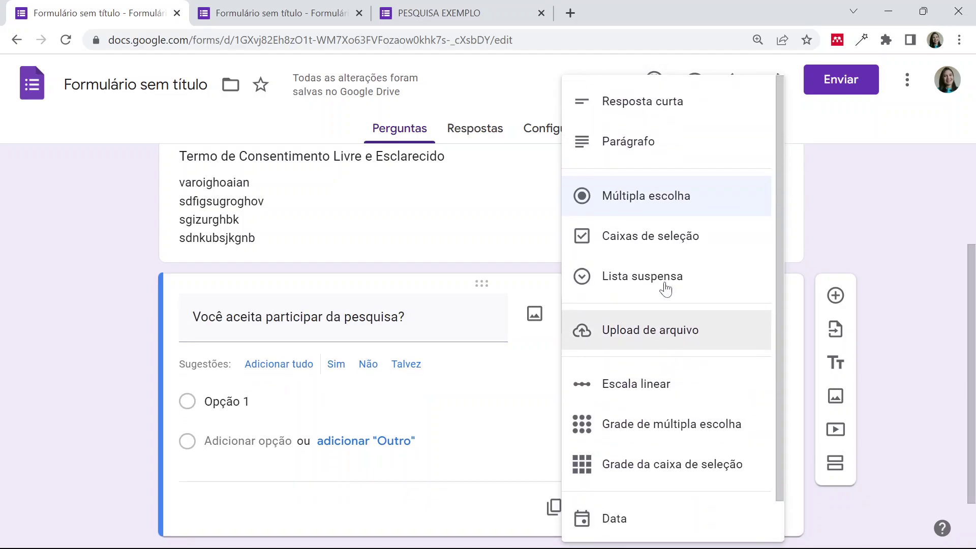
{"action": "left_click", "coordinate": [636, 201]}
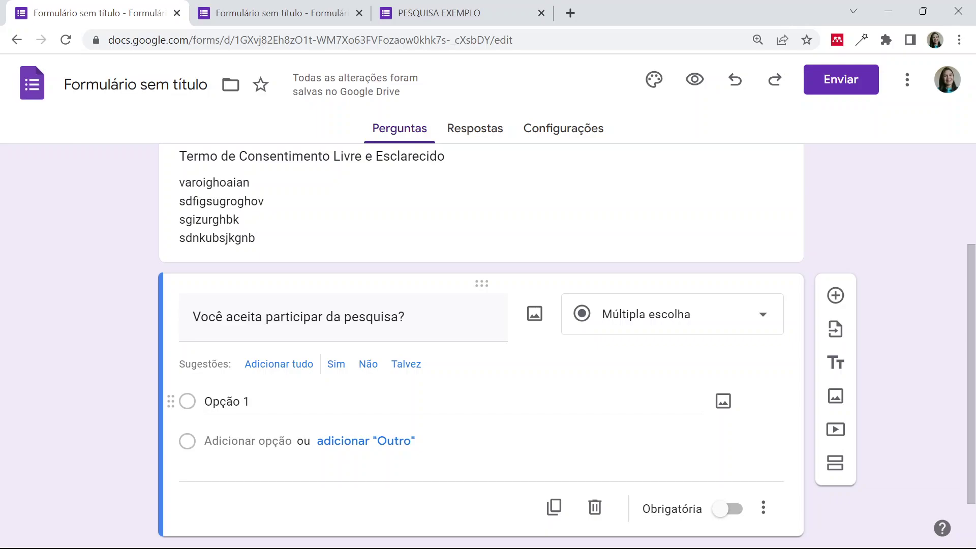
- Add the suggested answers "Sim" and "Não" as the participation question's options
{"action": "left_click", "coordinate": [226, 401]}
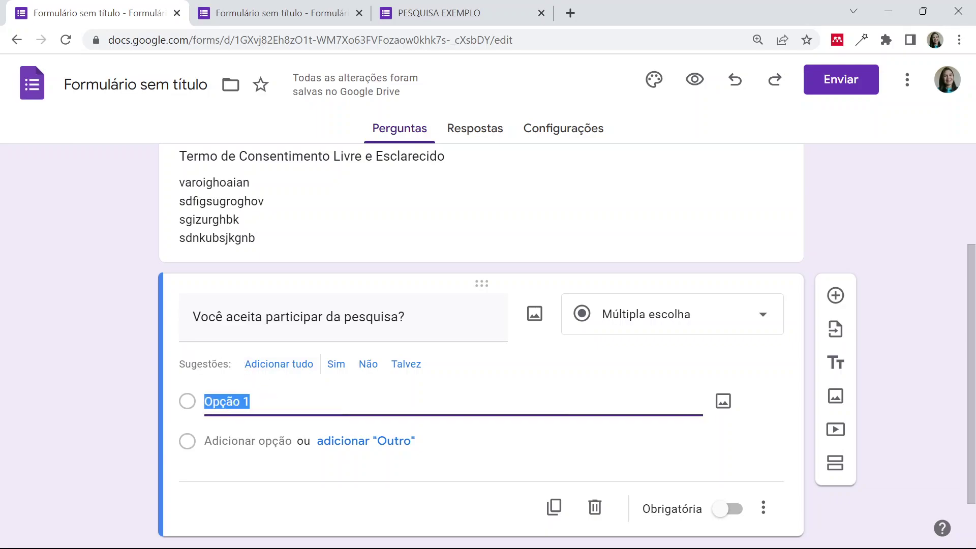
{"action": "left_click", "coordinate": [335, 365]}
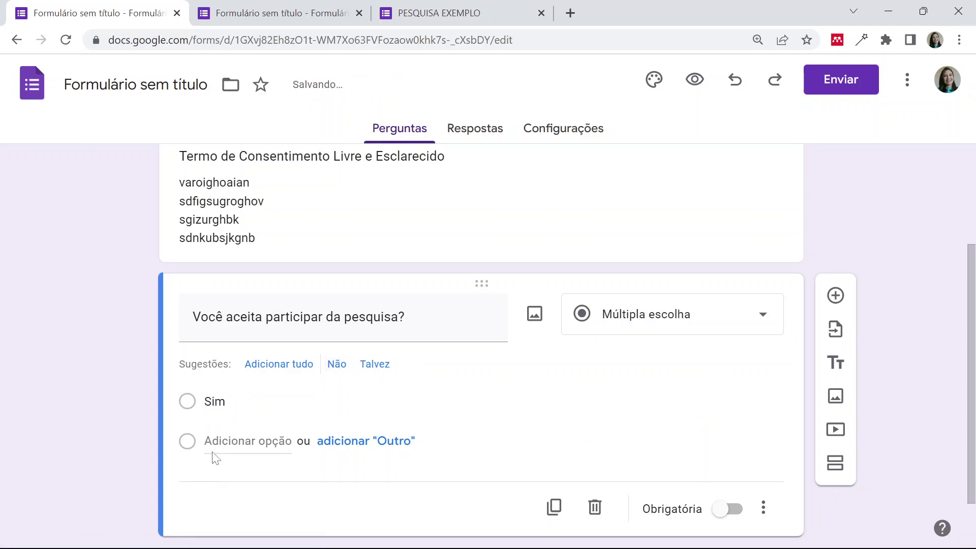
{"action": "left_click", "coordinate": [336, 364]}
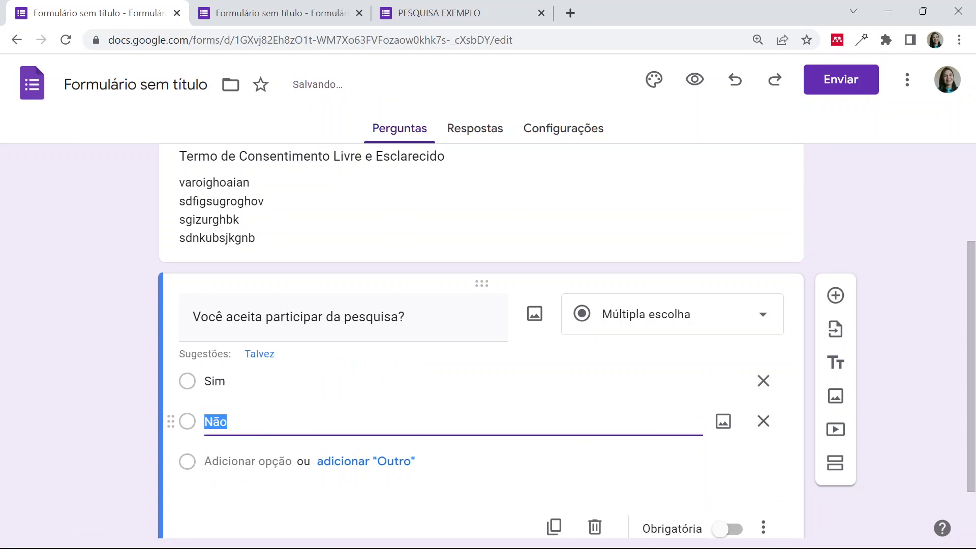
{"action": "left_click", "coordinate": [127, 415]}
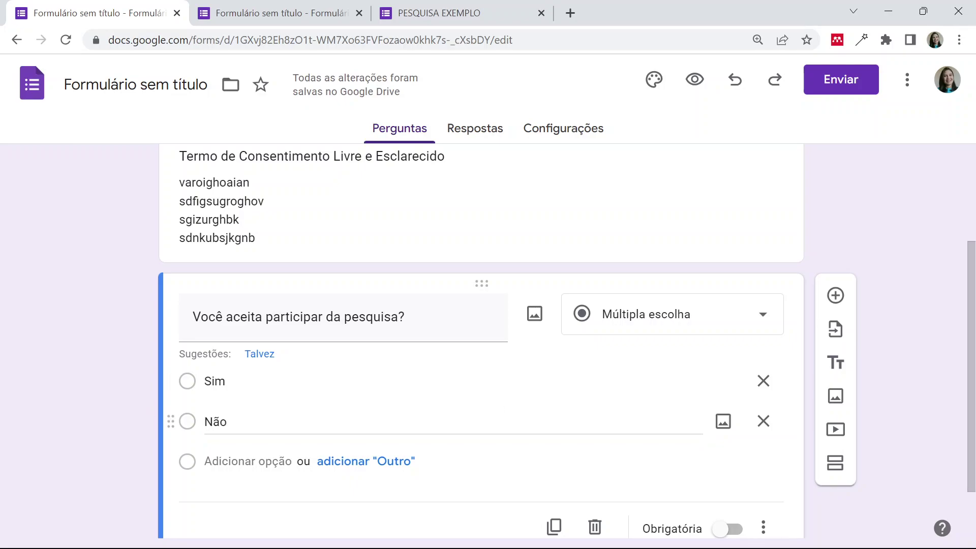
- Make the participation question required and add a new section after it titled "COLETA DE DADOS"
{"action": "scroll", "coordinate": [707, 483], "scroll_direction": "down", "scroll_amount": 1}
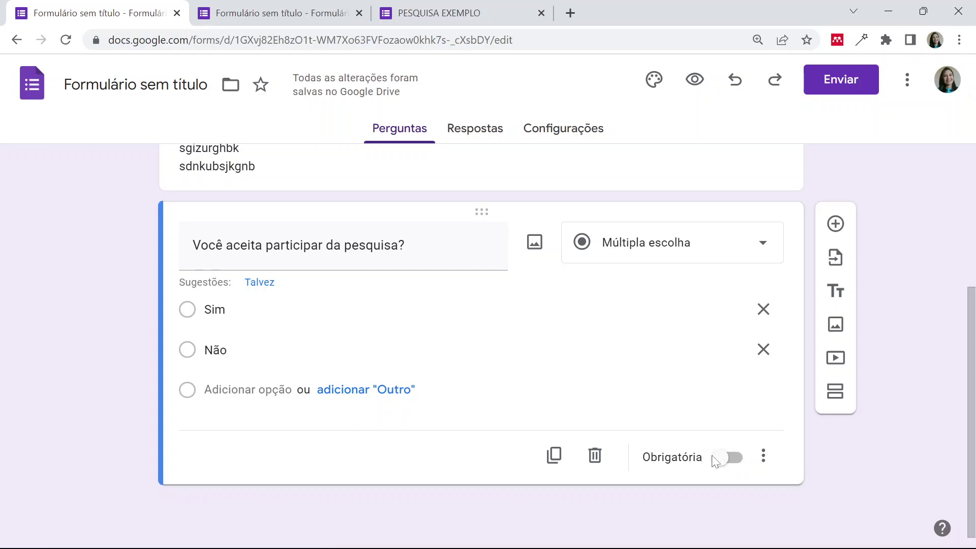
{"action": "left_click", "coordinate": [731, 460]}
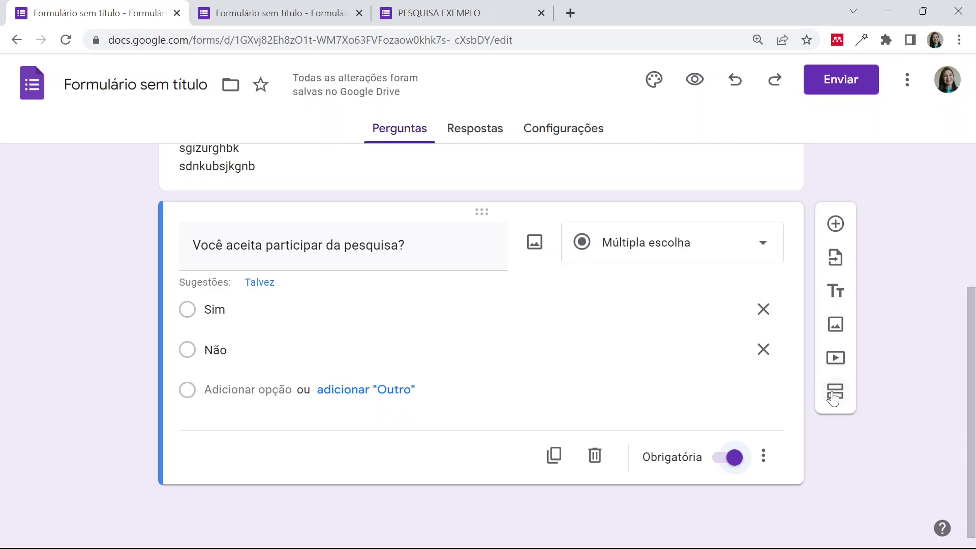
{"action": "left_click", "coordinate": [834, 392]}
{"action": "scroll", "coordinate": [150, 443], "scroll_direction": "down", "scroll_amount": 2}
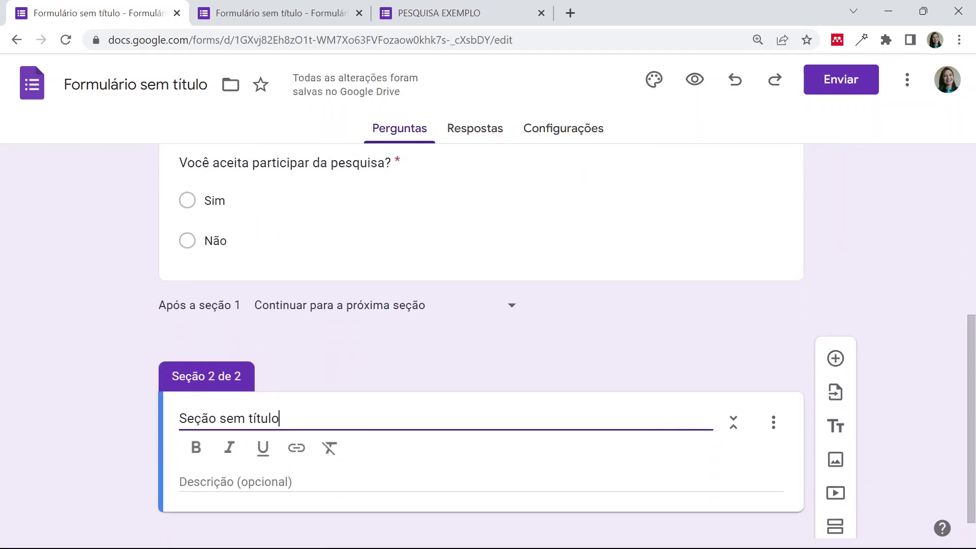
{"action": "key", "text": "ctrl+a"}
{"action": "type", "text": "COLETA DE DADOS"}
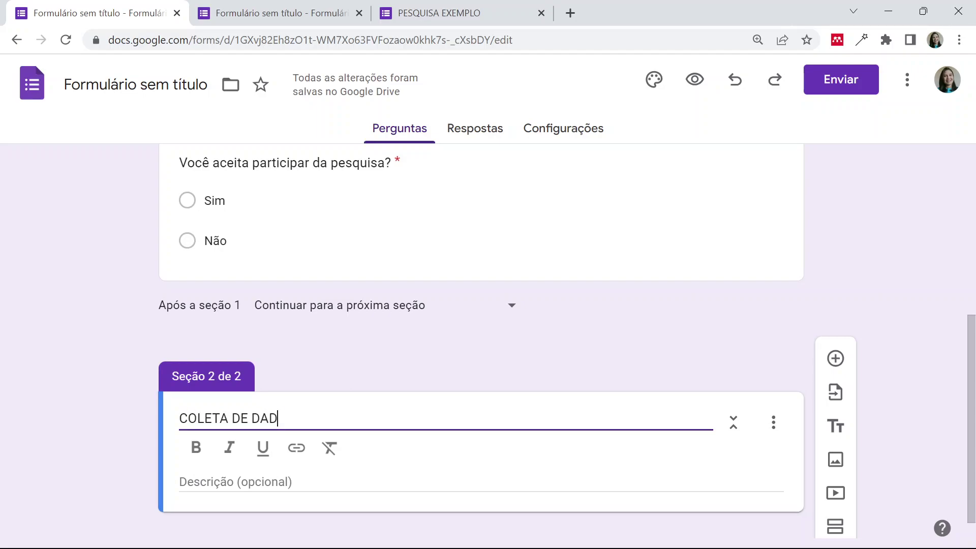
{"action": "left_click", "coordinate": [76, 318]}
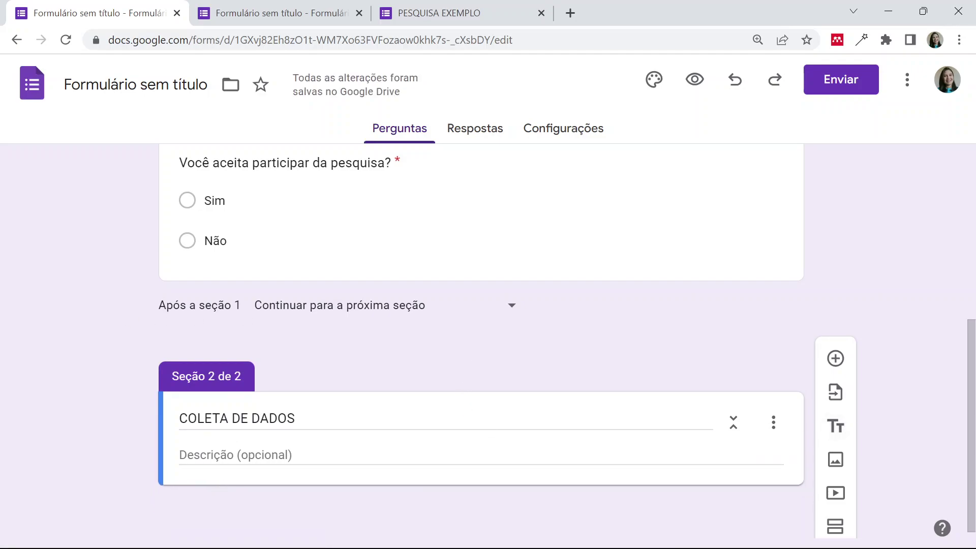
- Add a question titled "Sexo" to the "COLETA DE DADOS" section
{"action": "scroll", "coordinate": [354, 457], "scroll_direction": "down", "scroll_amount": 1}
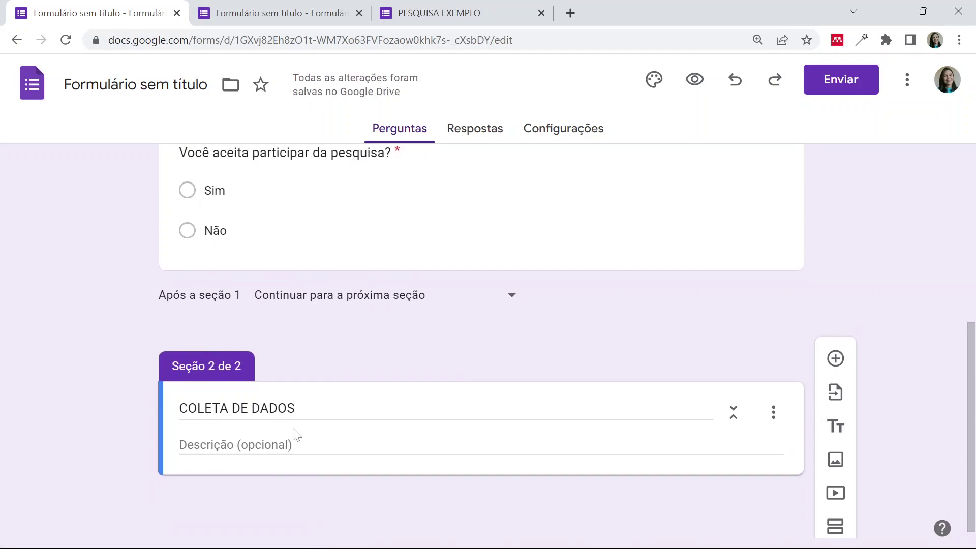
{"action": "left_click", "coordinate": [835, 359]}
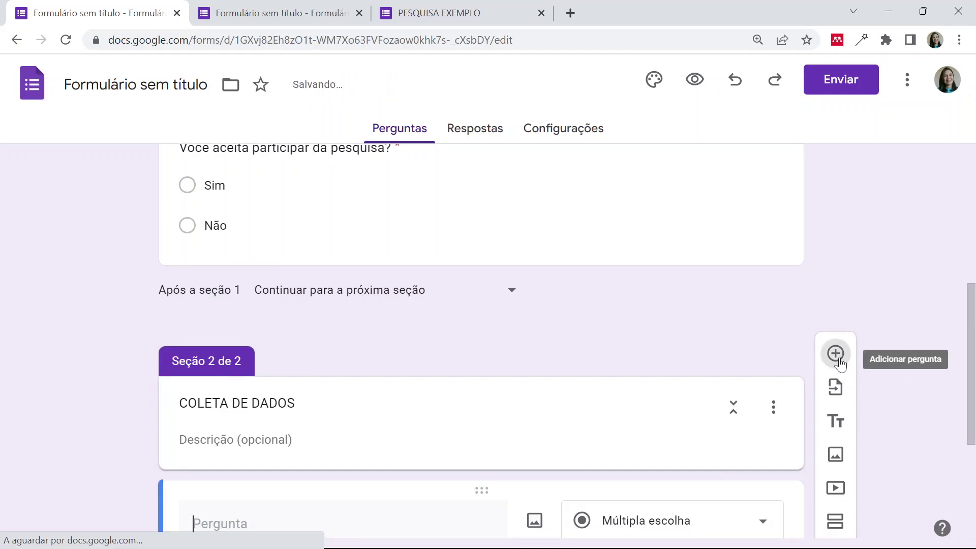
{"action": "type", "text": "sE"}
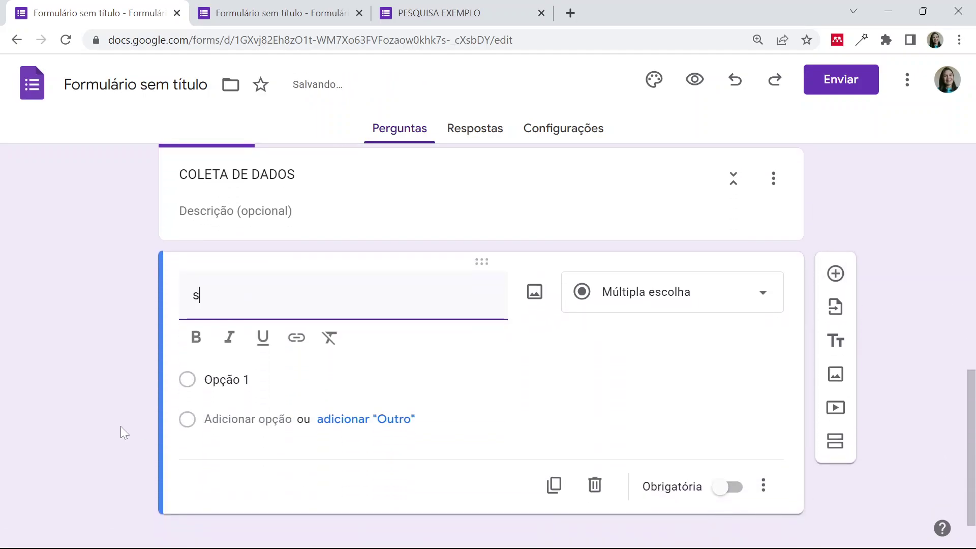
{"action": "key", "text": "BackSpace"}
{"action": "type", "text": "E"}
{"action": "key", "text": "BackSpace"}
{"action": "key", "text": "BackSpace"}
{"action": "type", "text": "Sexo"}
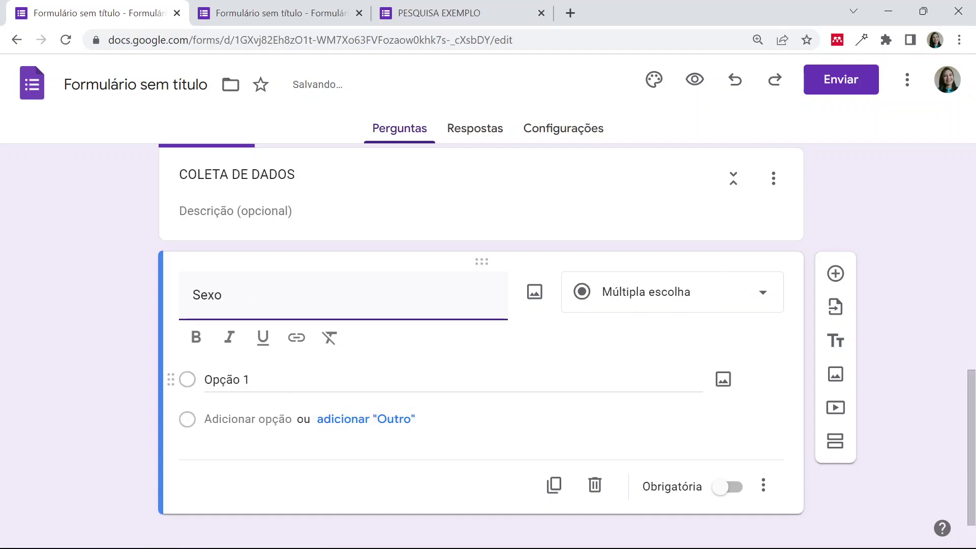
- Give the "Sexo" question the options "Feminino", "Masculino" and "Prefiro não responder", and make it required
{"action": "left_click", "coordinate": [284, 379]}
{"action": "type", "text": "Feminino"}
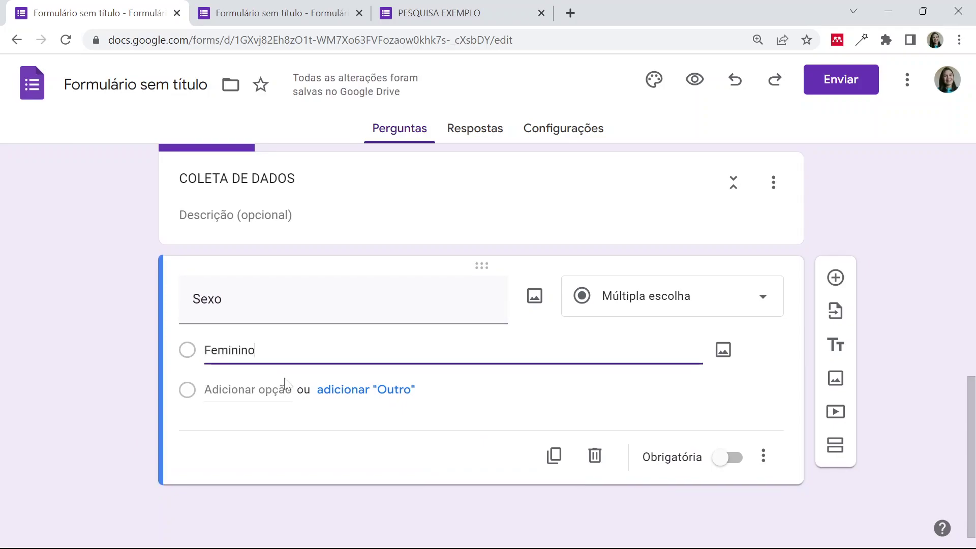
{"action": "key", "text": "Return"}
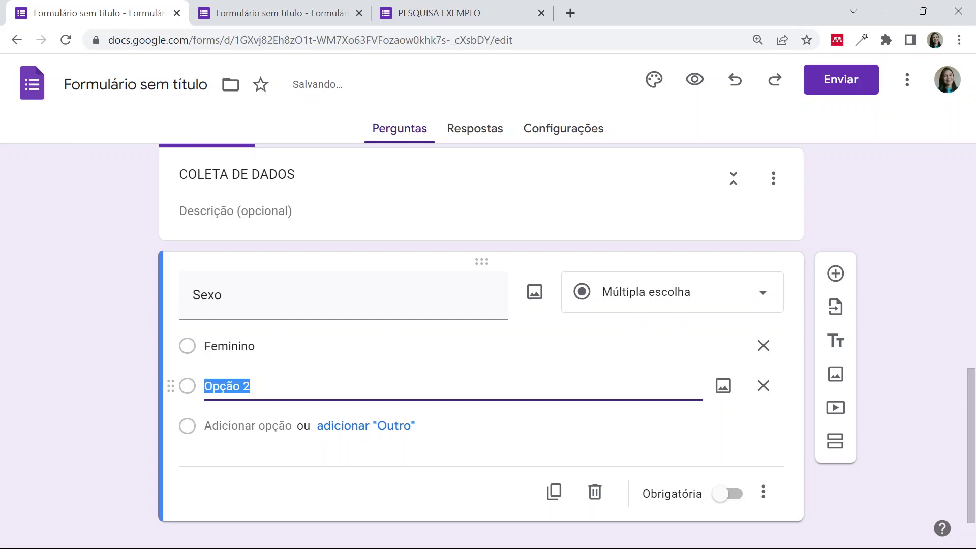
{"action": "type", "text": "Masculino"}
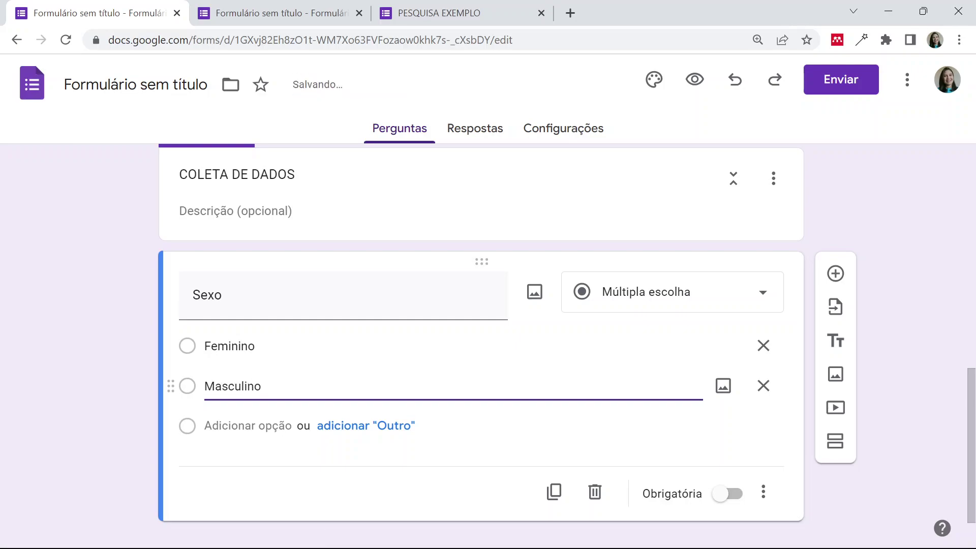
{"action": "key", "text": "Return"}
{"action": "type", "text": "Prefiro não responder"}
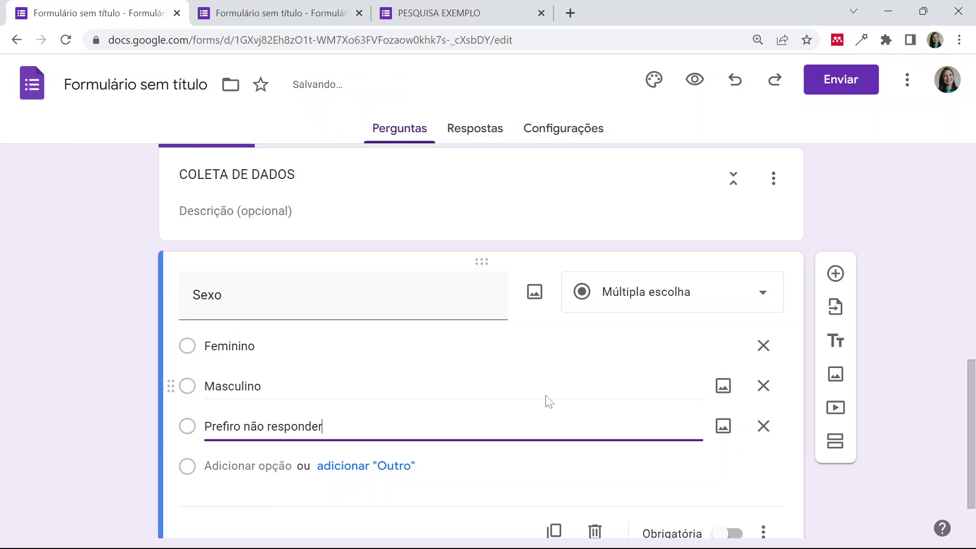
{"action": "scroll", "coordinate": [681, 364], "scroll_direction": "down", "scroll_amount": 2}
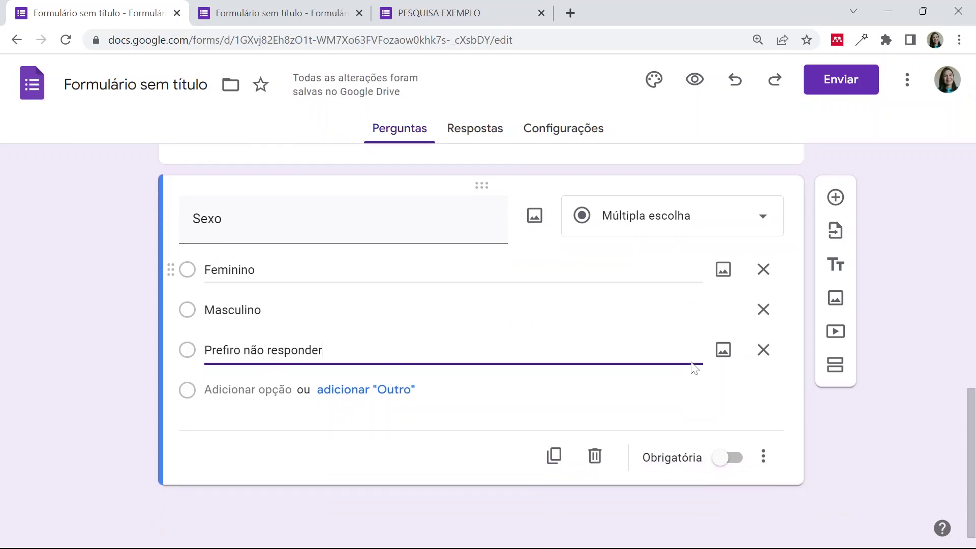
{"action": "left_click", "coordinate": [734, 459]}
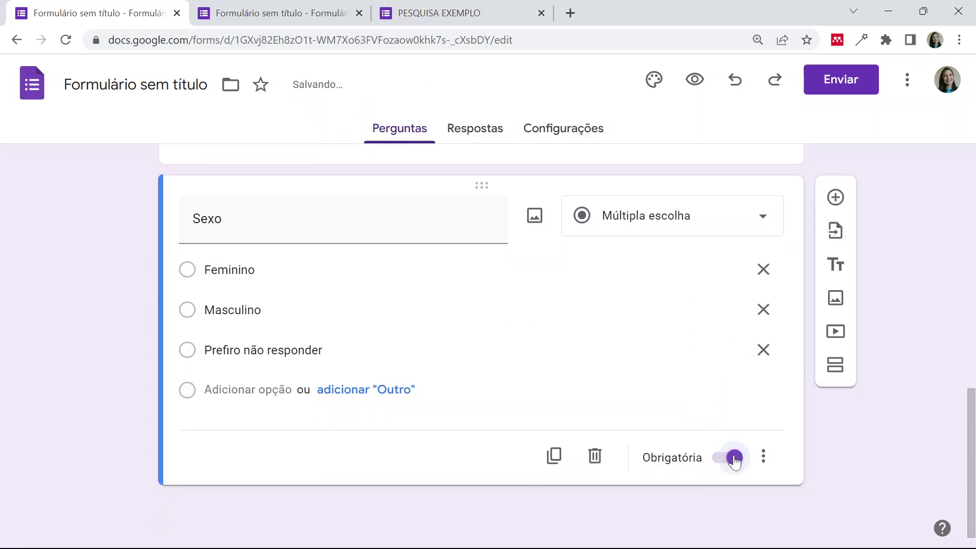
- Add a required short-answer question titled "Idade" below the "Sexo" question
{"action": "left_click", "coordinate": [836, 200]}
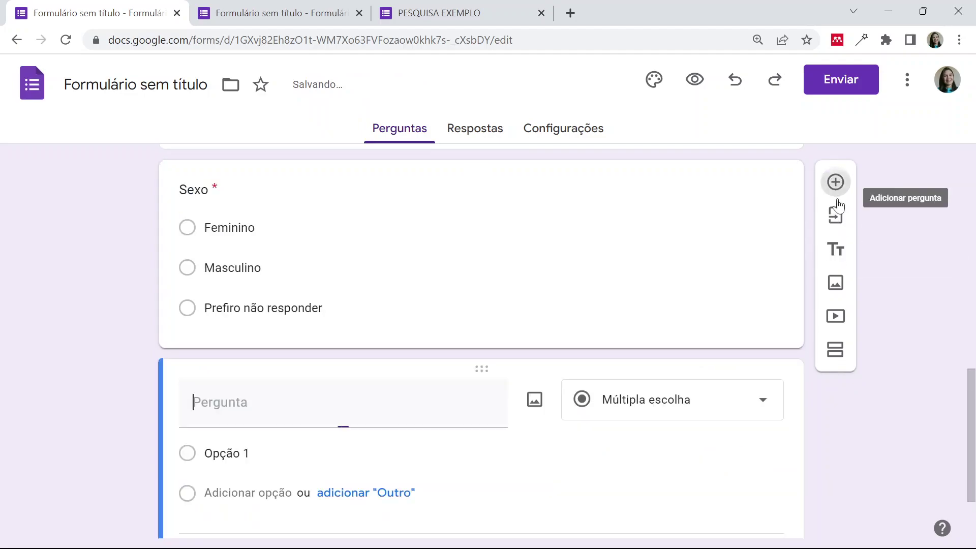
{"action": "type", "text": "Idade"}
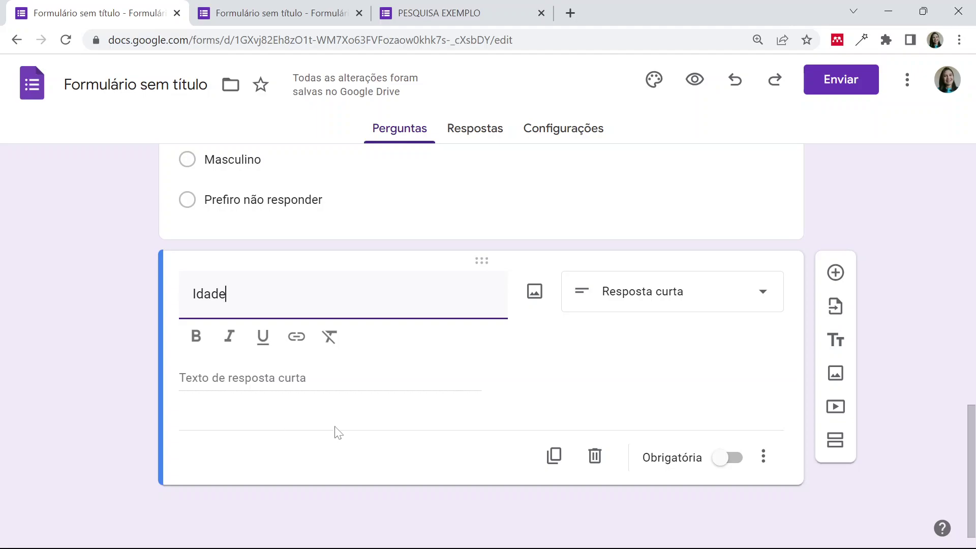
{"action": "left_click", "coordinate": [295, 381]}
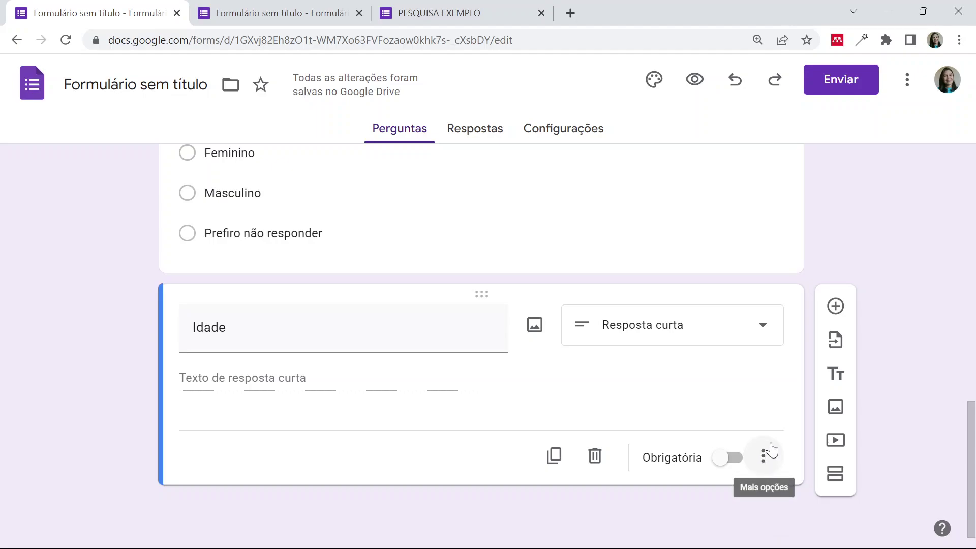
{"action": "left_click", "coordinate": [732, 461]}
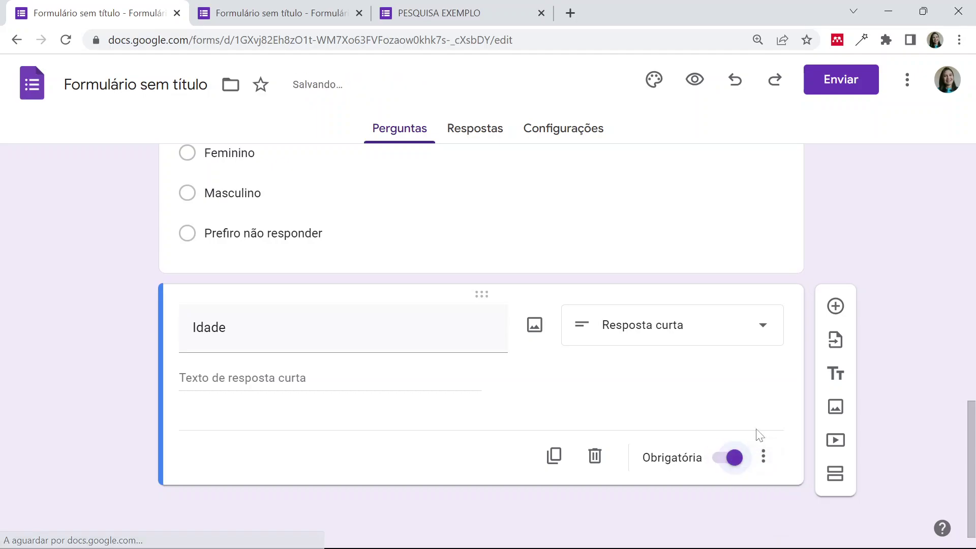
- Add response validation to the "Idade" question with the type Número and the condition Número inteiro
{"action": "left_click", "coordinate": [763, 463]}
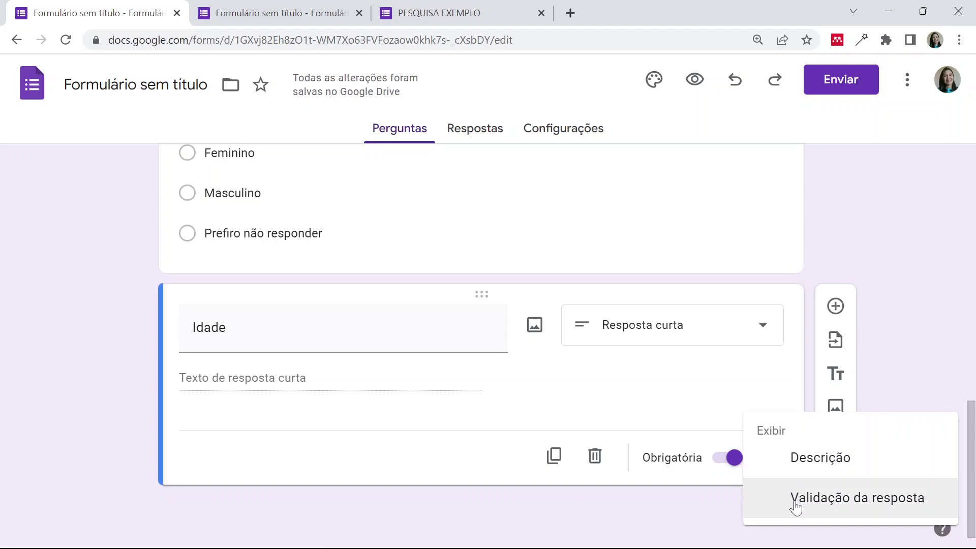
{"action": "left_click", "coordinate": [796, 503]}
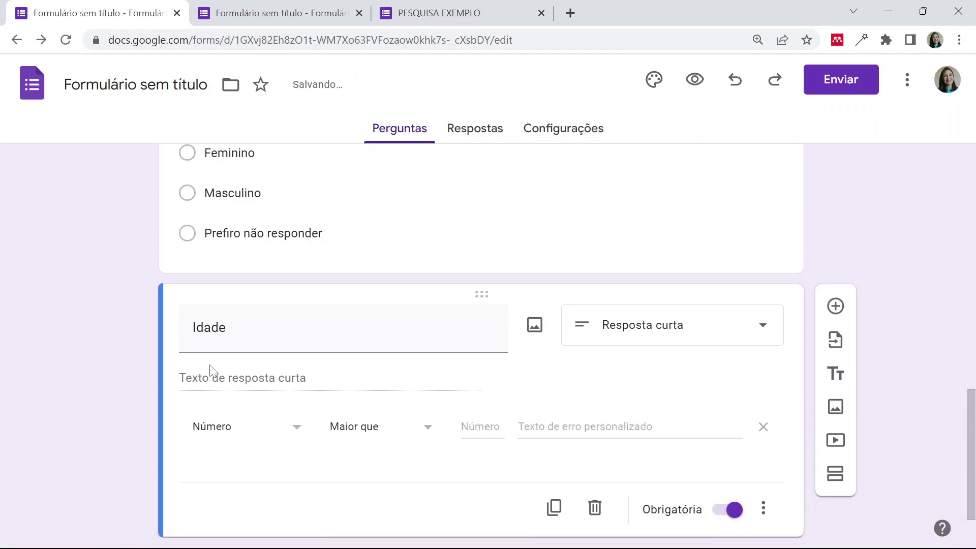
{"action": "left_click", "coordinate": [281, 427]}
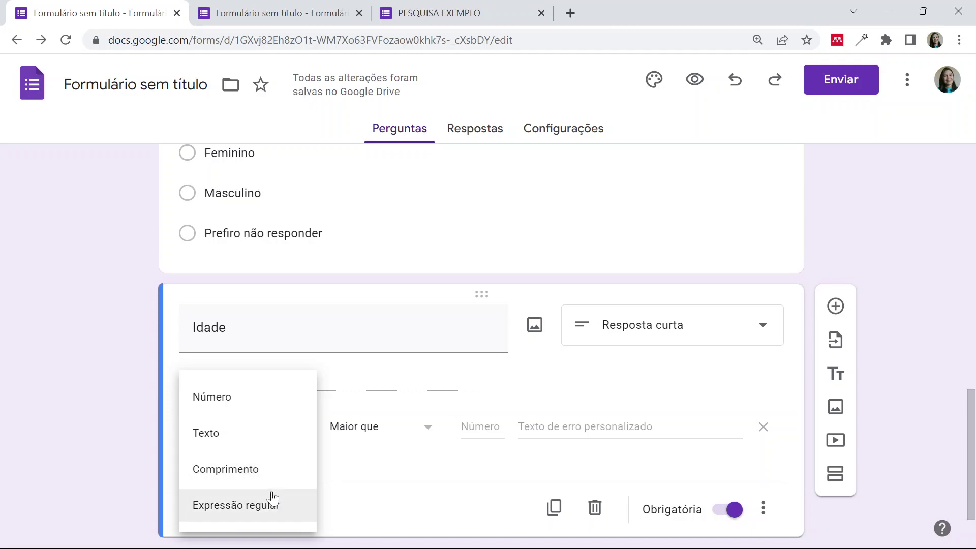
{"action": "left_click", "coordinate": [240, 405]}
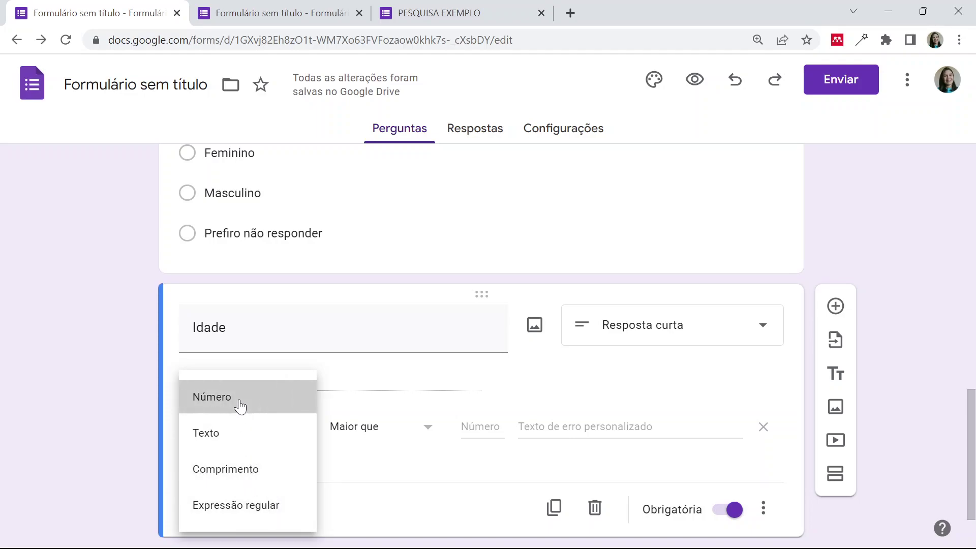
{"action": "left_click", "coordinate": [398, 430]}
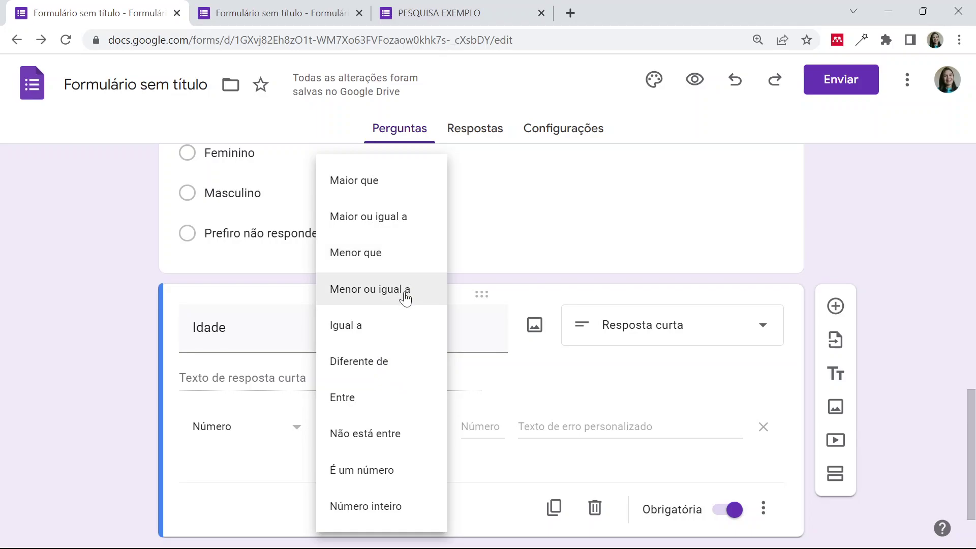
{"action": "left_click", "coordinate": [406, 507]}
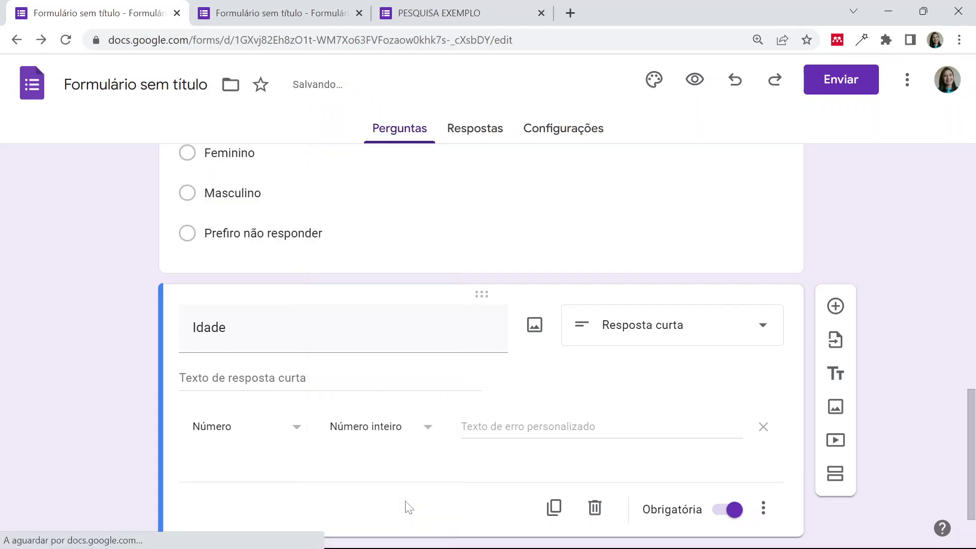
- Add a question titled "Estado" below "Idade" and set its type to Lista suspensa
{"action": "left_click", "coordinate": [835, 306]}
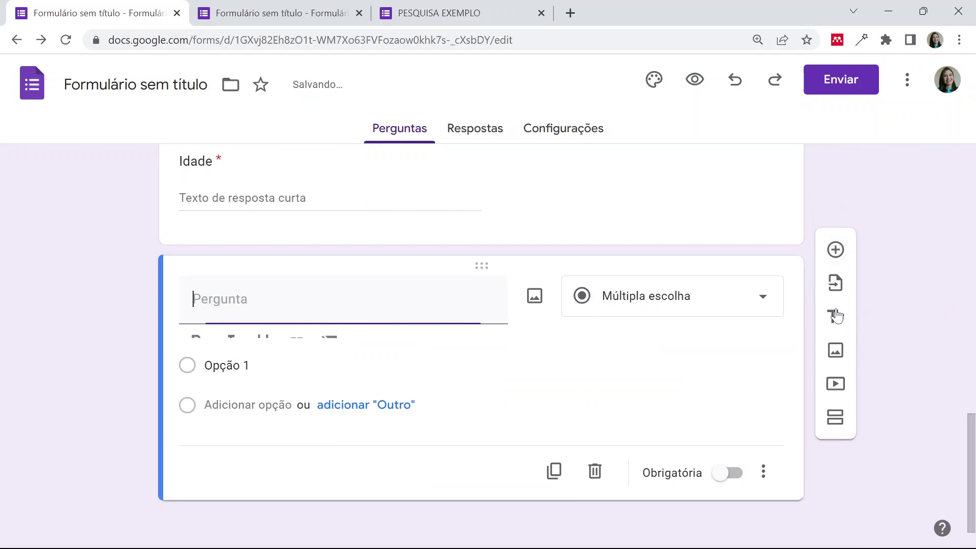
{"action": "type", "text": "Estado"}
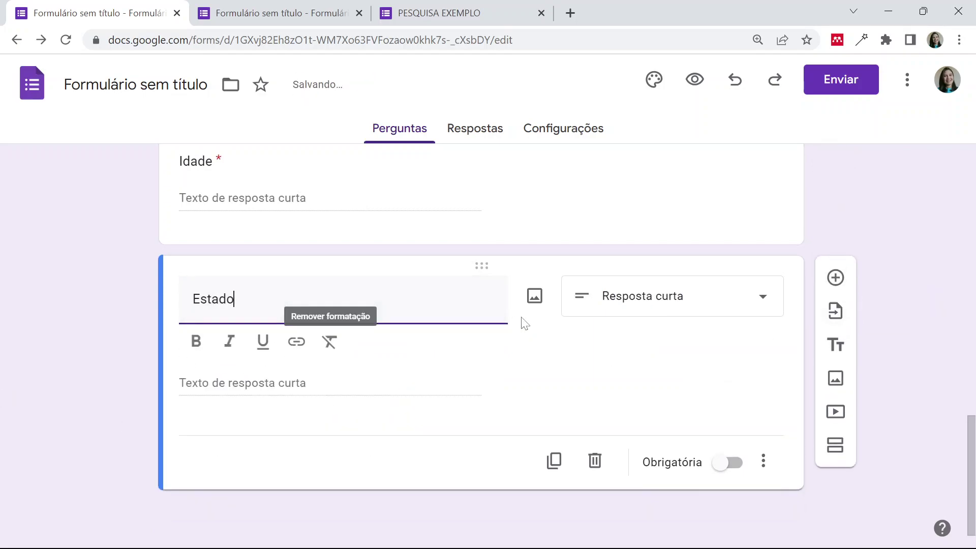
{"action": "left_click", "coordinate": [629, 301]}
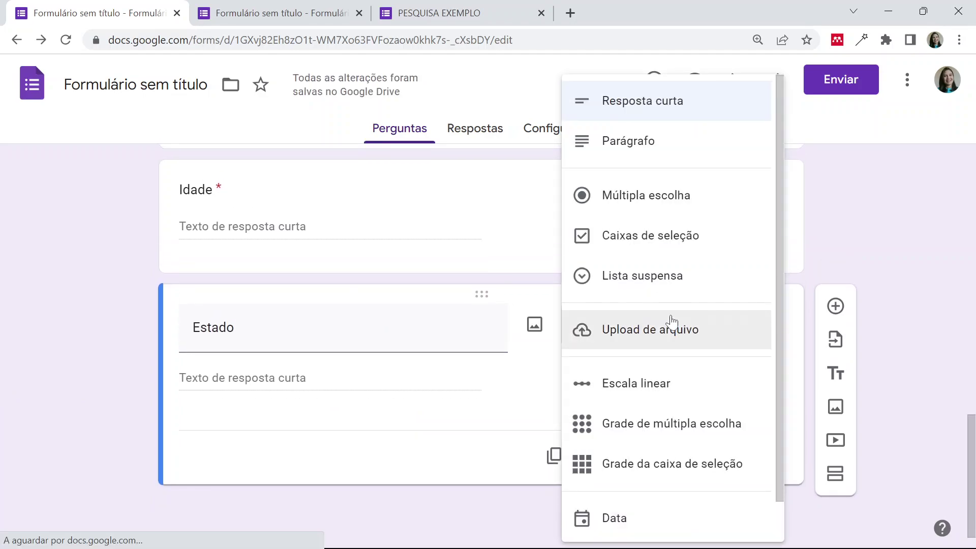
{"action": "left_click", "coordinate": [652, 287]}
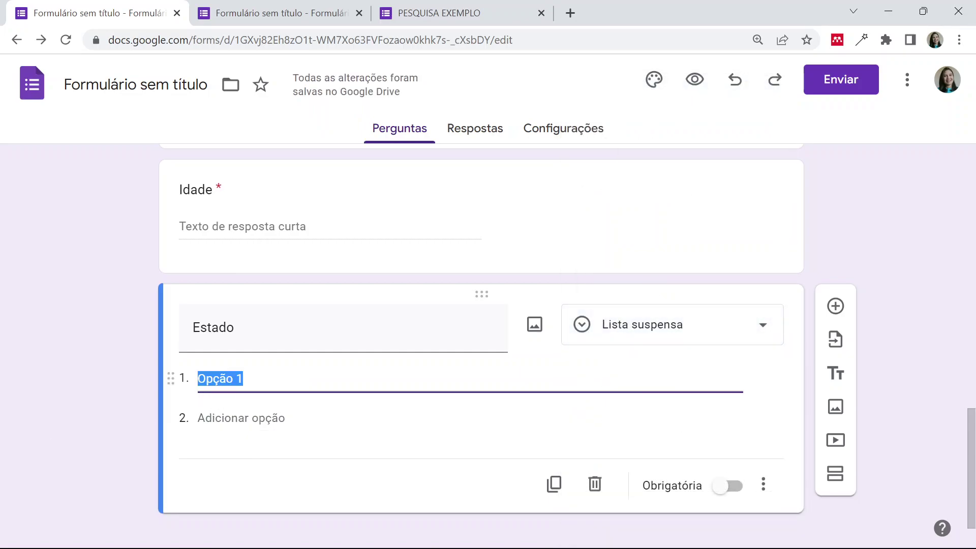
- Fill the "Estado" list with the options "RS", "SC" and "PR", and make the question required
{"action": "type", "text": "RS"}
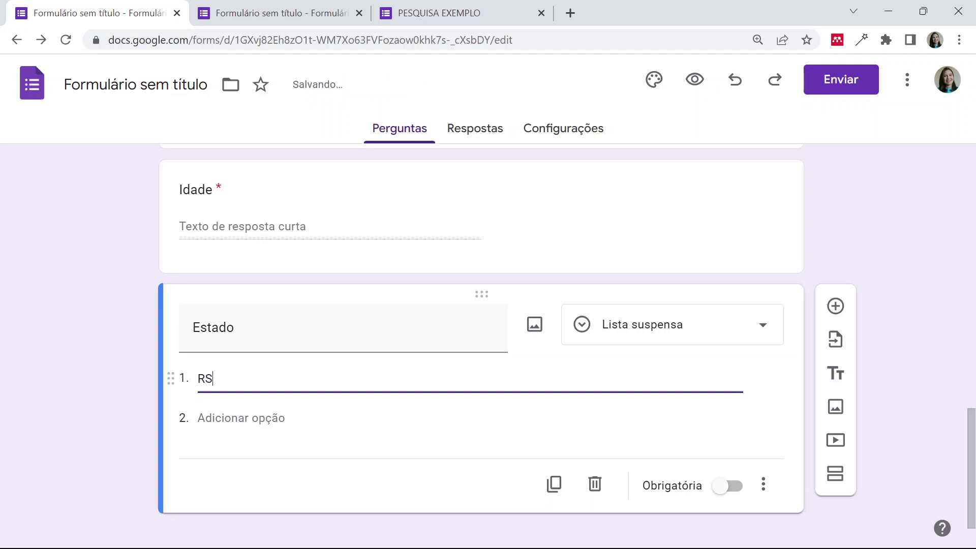
{"action": "key", "text": "Return"}
{"action": "type", "text": "SC"}
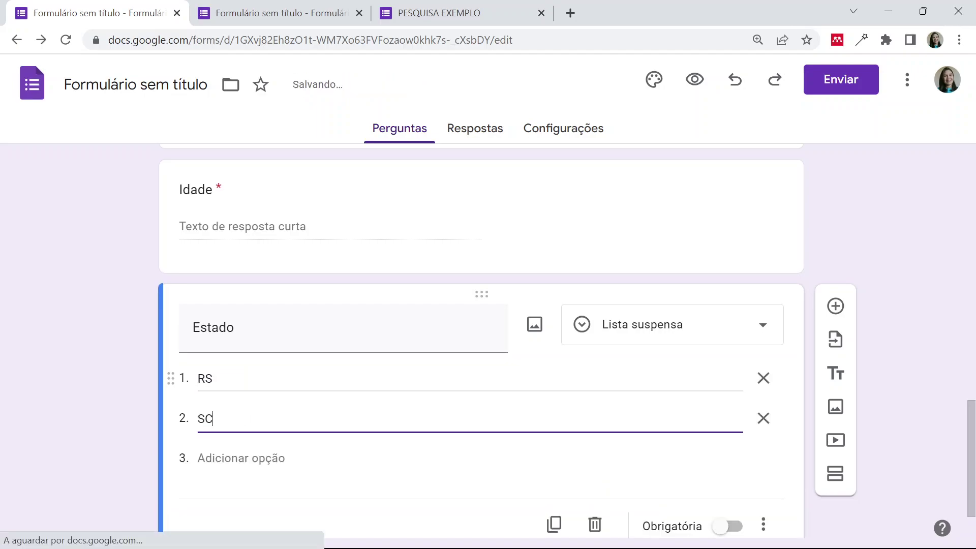
{"action": "key", "text": "Return"}
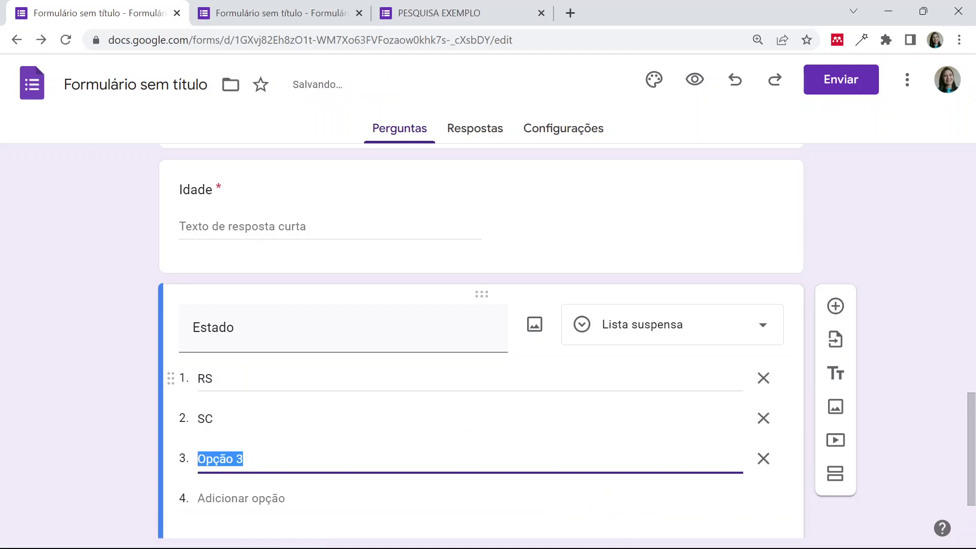
{"action": "type", "text": "PR"}
{"action": "left_click", "coordinate": [145, 418]}
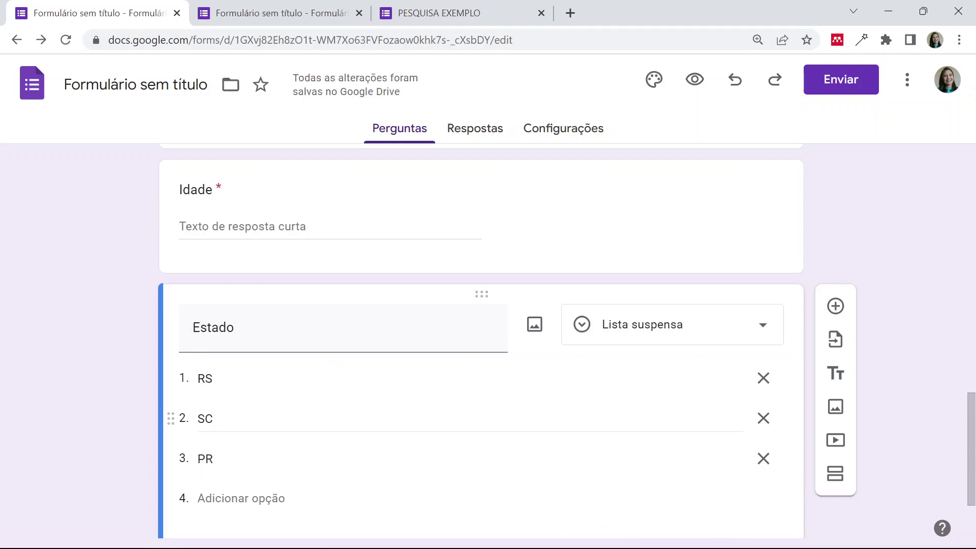
{"action": "scroll", "coordinate": [447, 396], "scroll_direction": "down", "scroll_amount": 2}
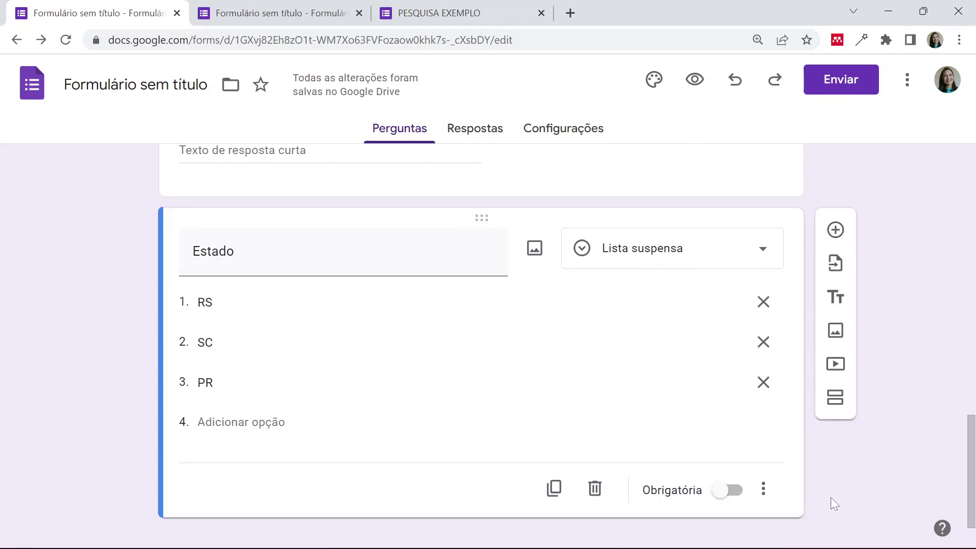
{"action": "left_click", "coordinate": [731, 494]}
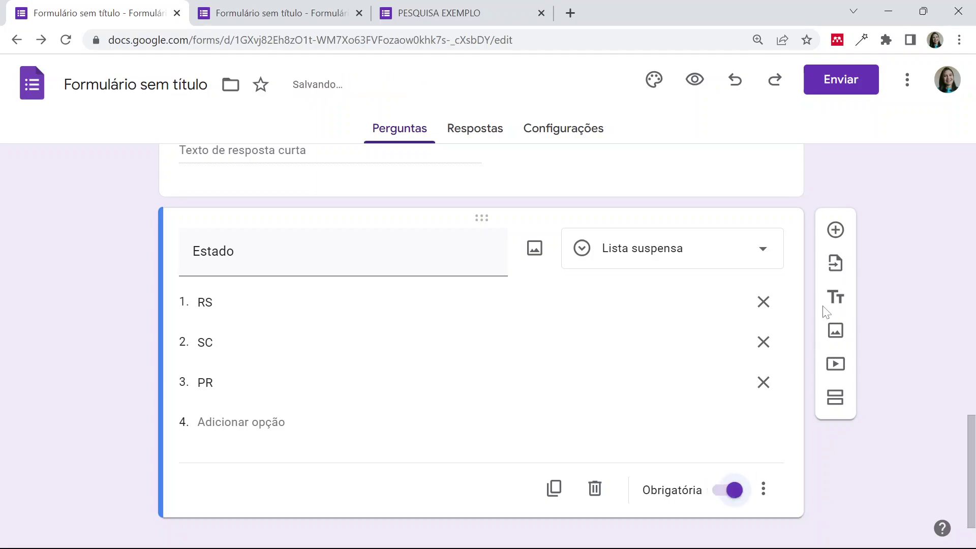
- Add a question titled "Escolaridade" below the "Estado" question
{"action": "left_click", "coordinate": [836, 232]}
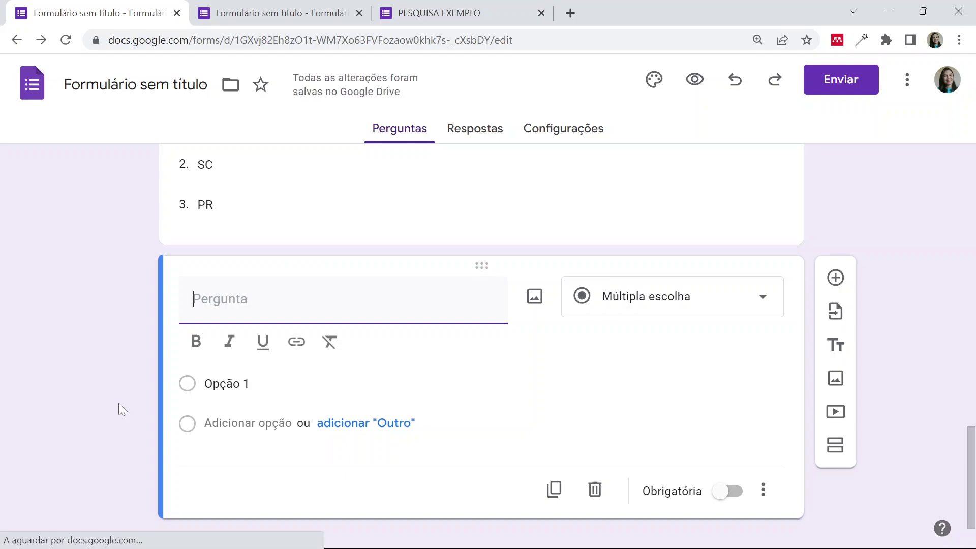
{"action": "type", "text": "rS"}
{"action": "key", "text": "BackSpace"}
{"action": "key", "text": "BackSpace"}
{"action": "type", "text": "RS"}
{"action": "key", "text": "BackSpace"}
{"action": "key", "text": "BackSpace"}
{"action": "type", "text": "E"}
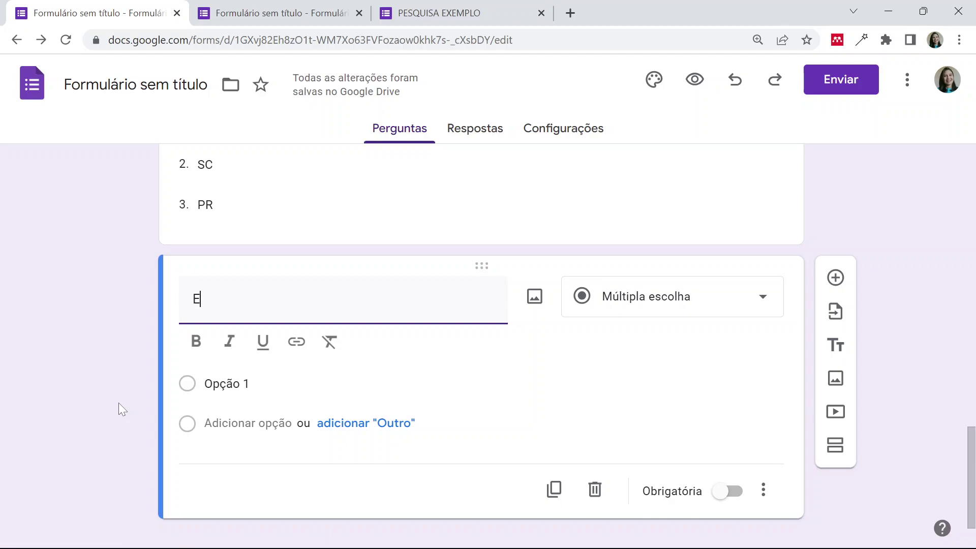
{"action": "type", "text": "scolaridade"}
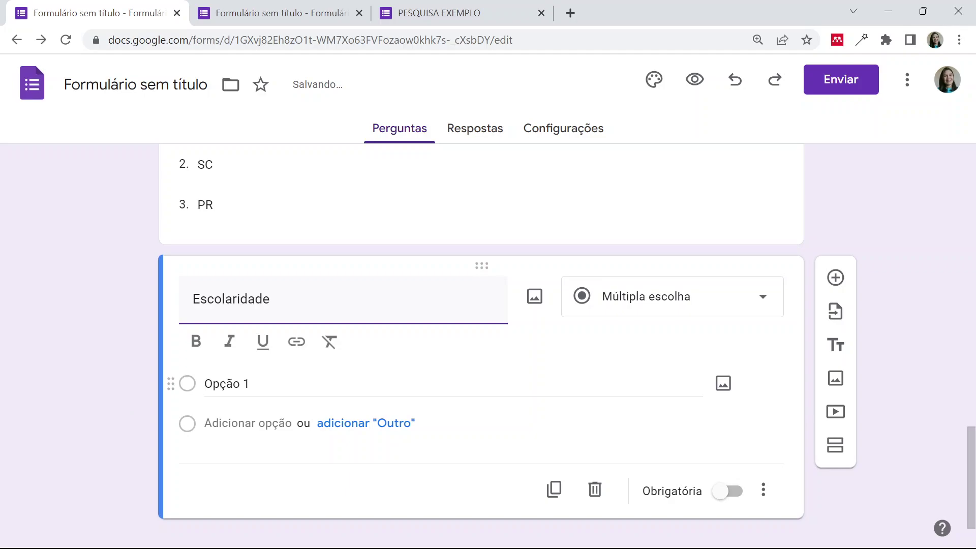
- Fill the "Escolaridade" question with the options "Ensino Fundamental", "Ensino Médio" and "Ensino Superior"
{"action": "left_click", "coordinate": [246, 385]}
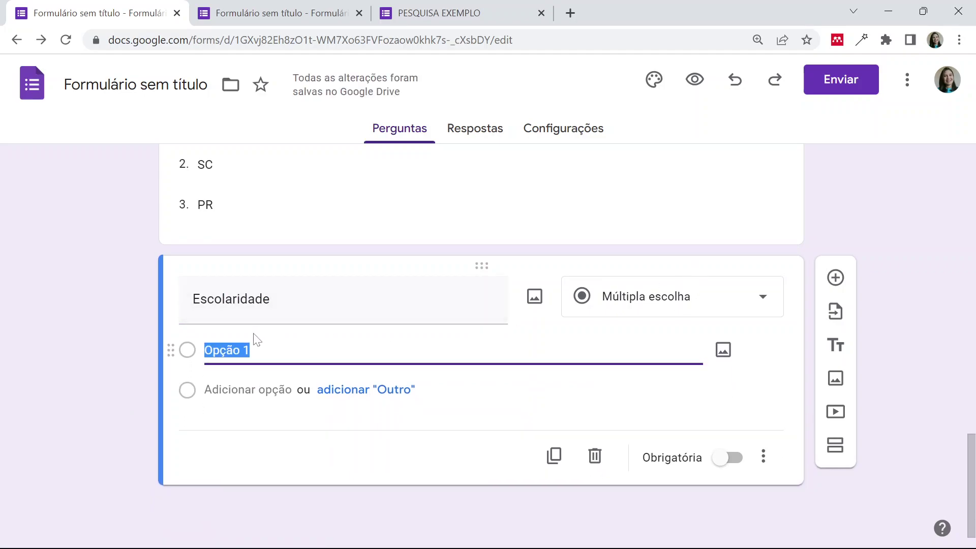
{"action": "type", "text": "En"}
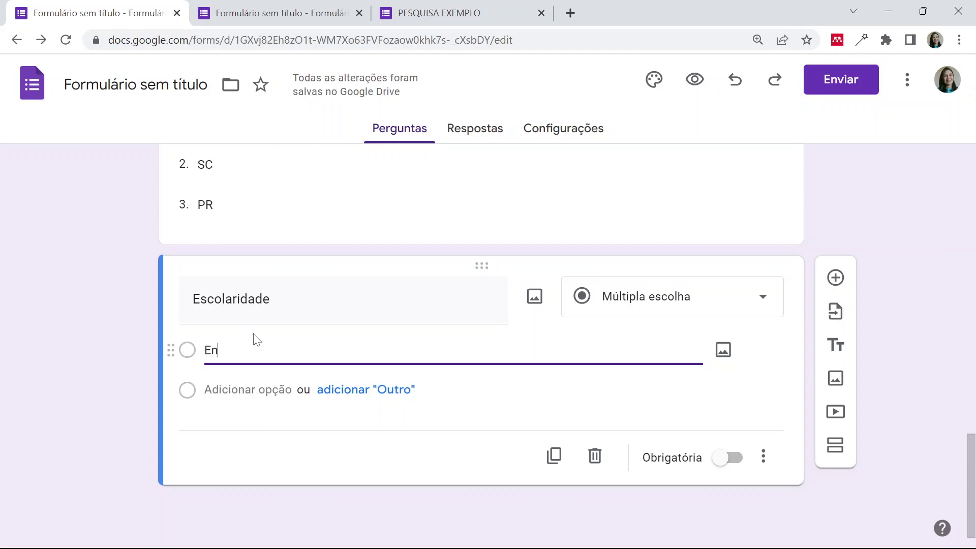
{"action": "type", "text": "sino Funda"}
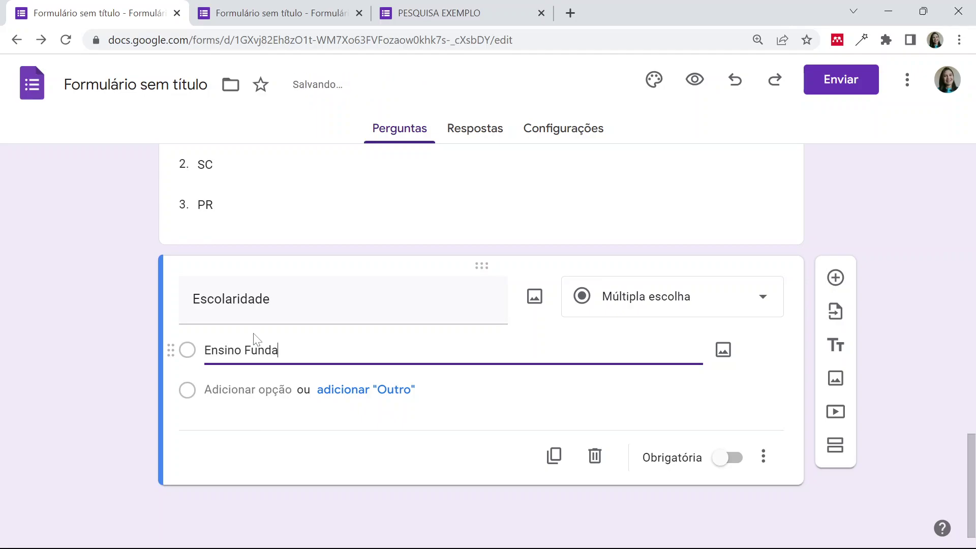
{"action": "type", "text": "mental"}
{"action": "key", "text": "Return"}
{"action": "type", "text": "Ensino Méd"}
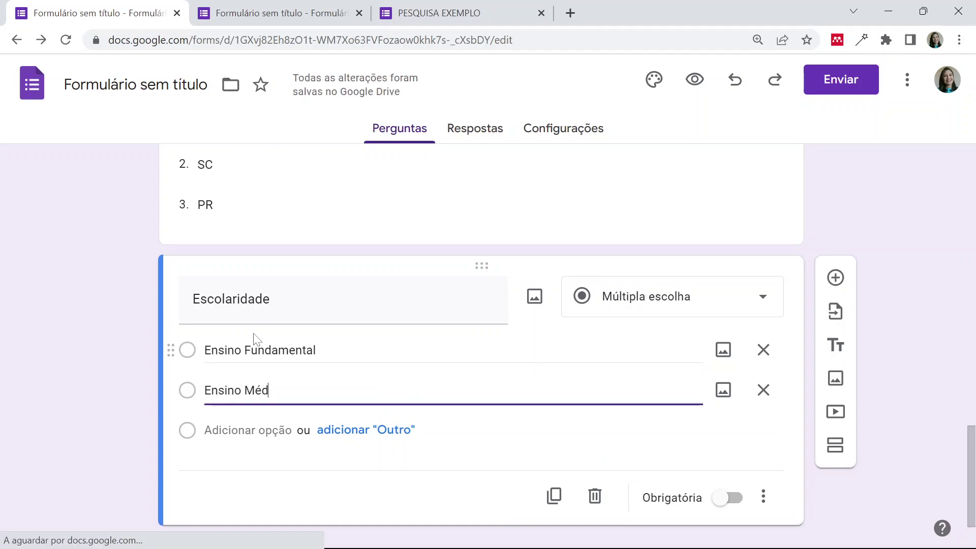
{"action": "key", "text": "Return"}
{"action": "type", "text": "Ensino Superior"}
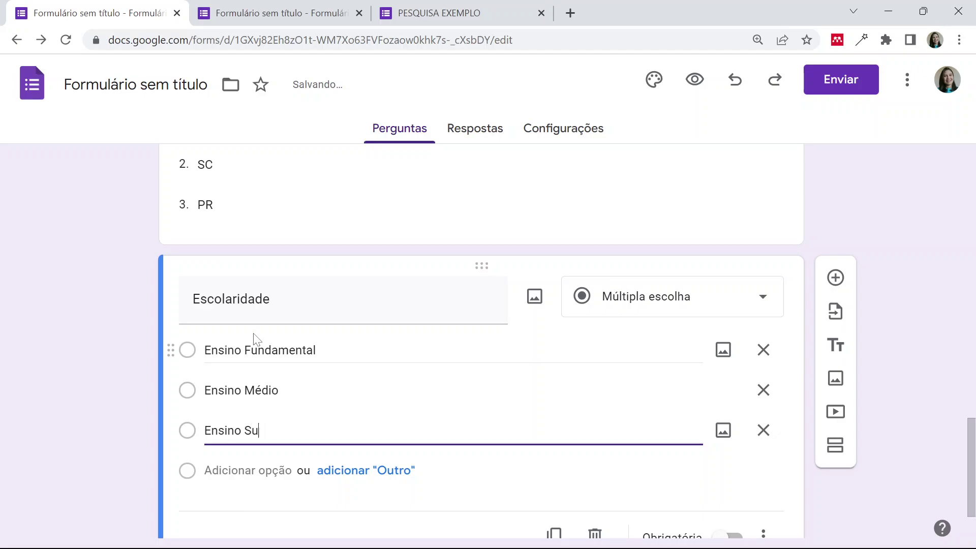
{"action": "left_click", "coordinate": [152, 414]}
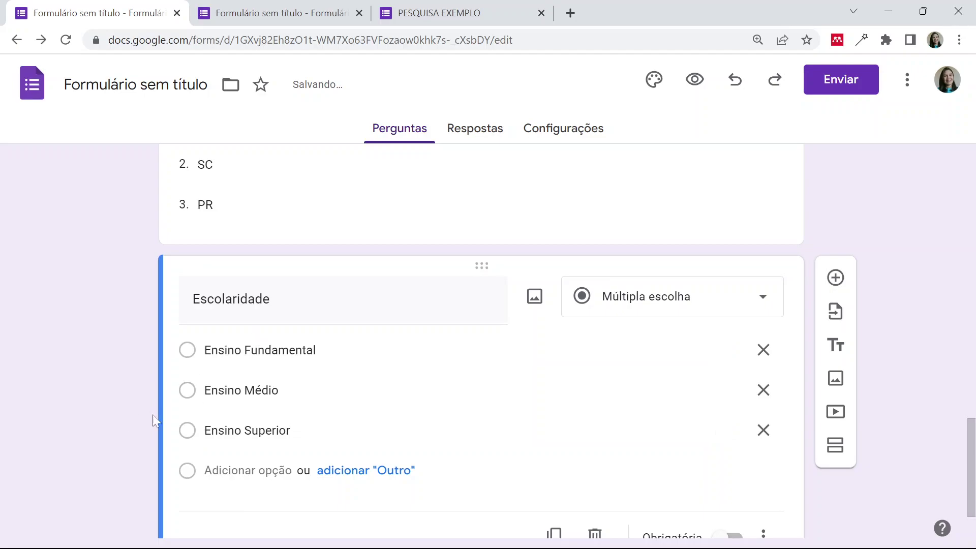
{"action": "left_click", "coordinate": [836, 277]}
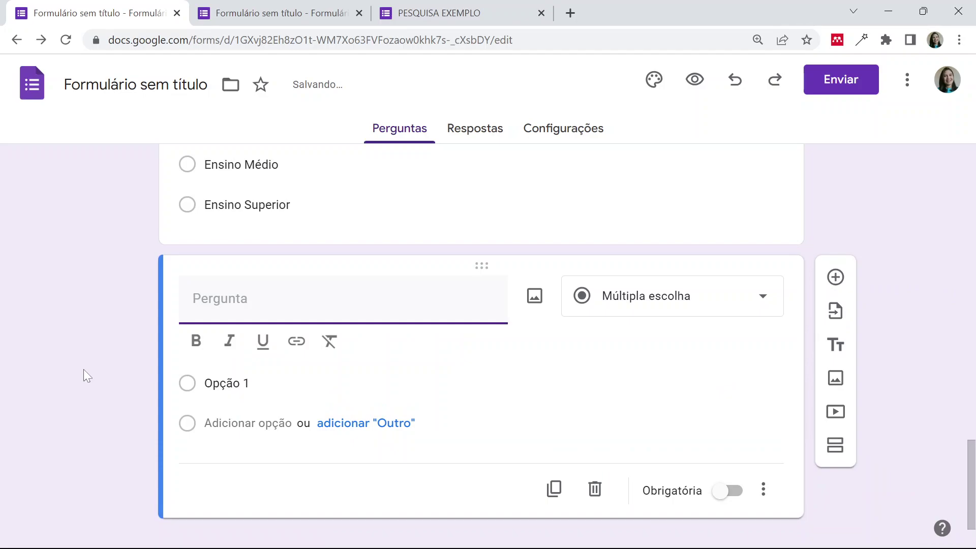
{"action": "scroll", "coordinate": [356, 264], "scroll_direction": "up", "scroll_amount": 5}
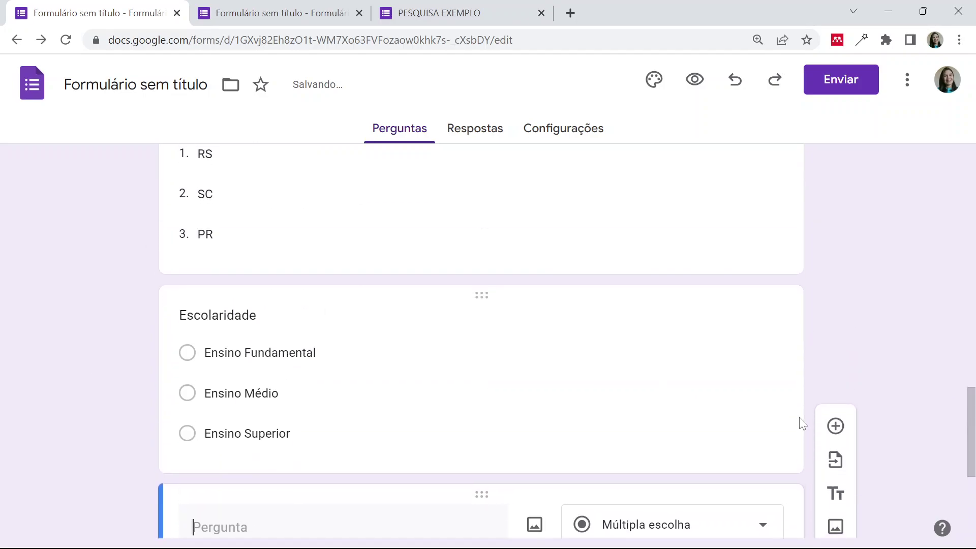
{"action": "scroll", "coordinate": [808, 417], "scroll_direction": "down", "scroll_amount": 5}
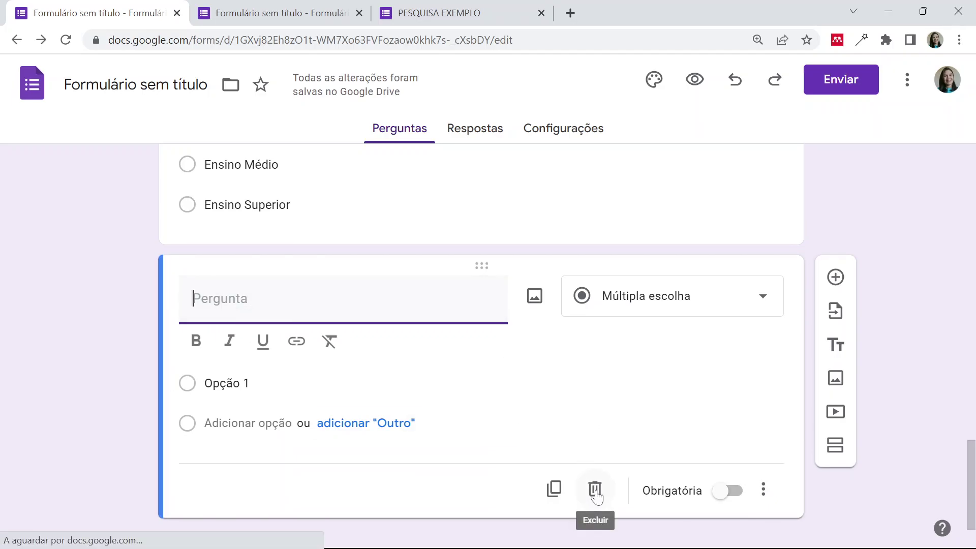
{"action": "left_click", "coordinate": [595, 490]}
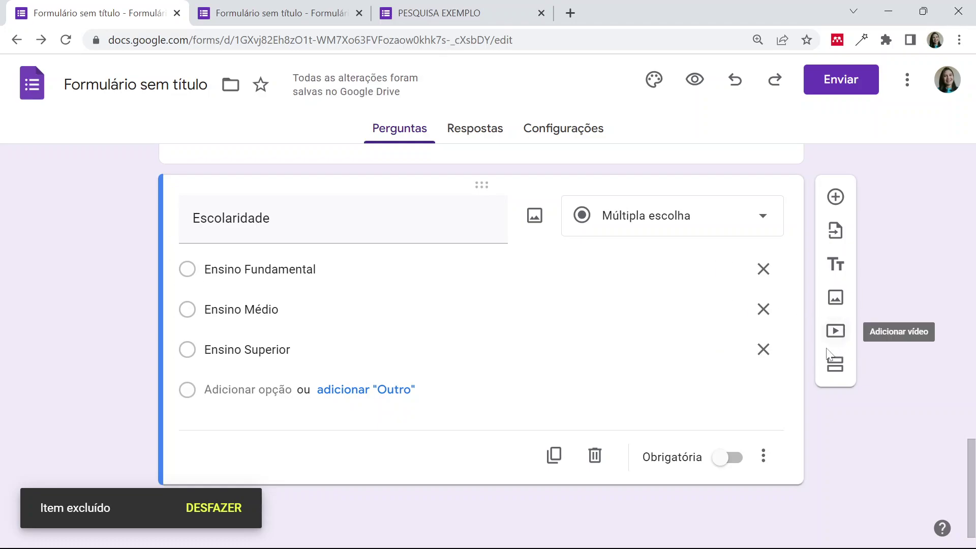
- Add a new section after the "Escolaridade" question and title it "SOBRE A SUA ALIMENTAÇÃO"
{"action": "left_click", "coordinate": [846, 373]}
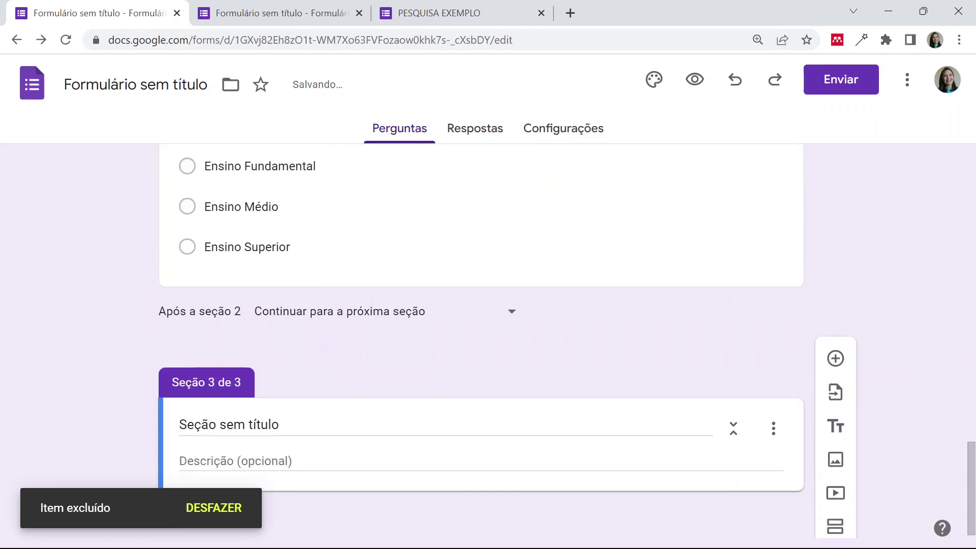
{"action": "left_click", "coordinate": [300, 416]}
{"action": "key", "text": "ctrl+a"}
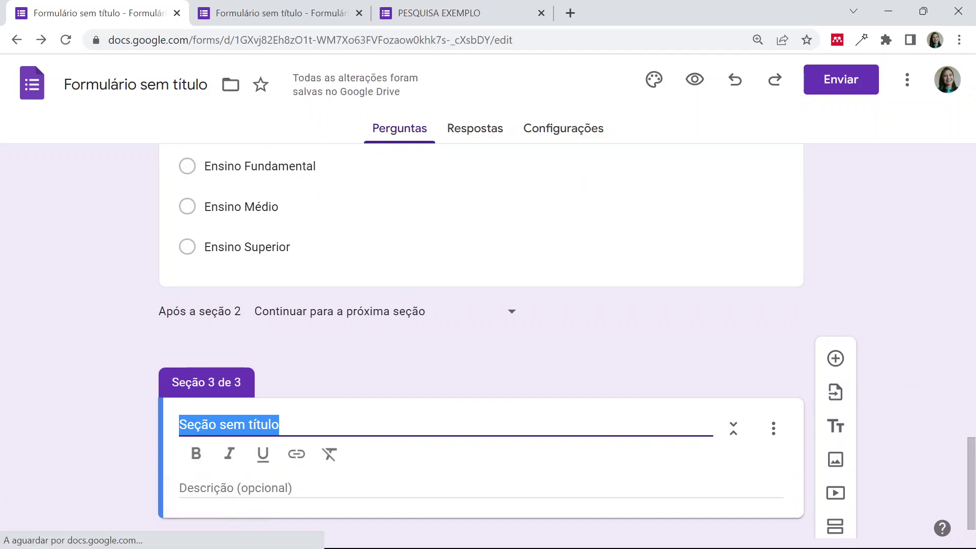
{"action": "type", "text": "SOBRE A SUA ALIMENTAÇÃO"}
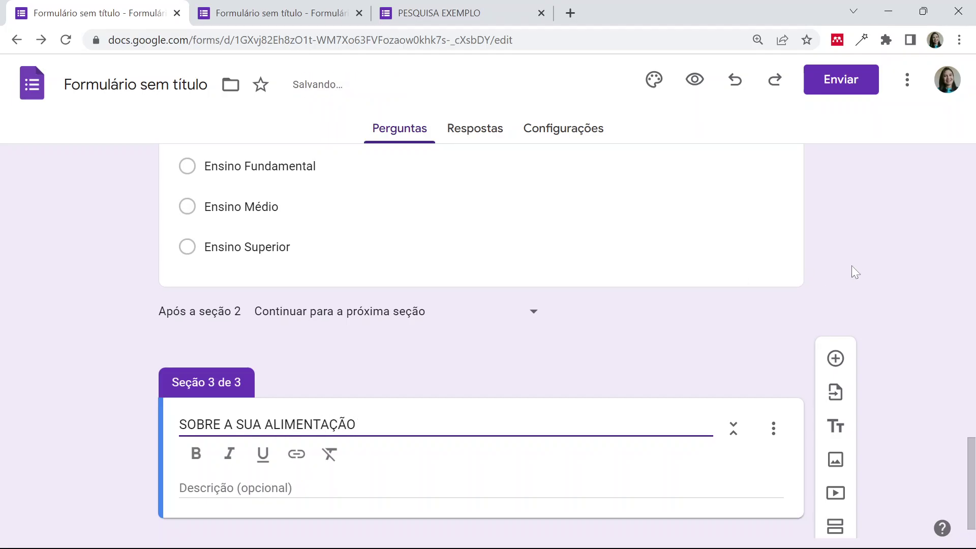
- Add a question titled "Você tem alguma restrição alimentar?" to the food section and set its type to Caixas de seleção
{"action": "left_click", "coordinate": [836, 358]}
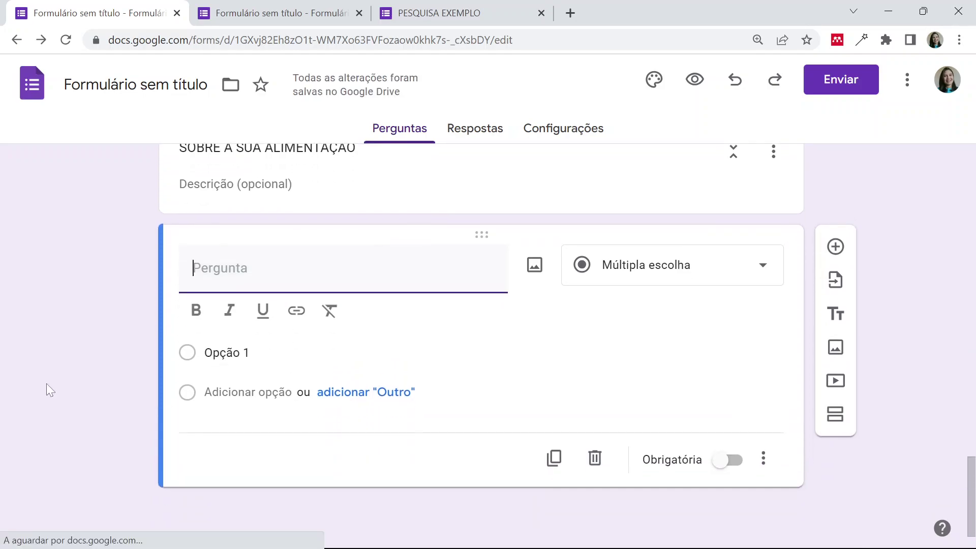
{"action": "type", "text": "V"}
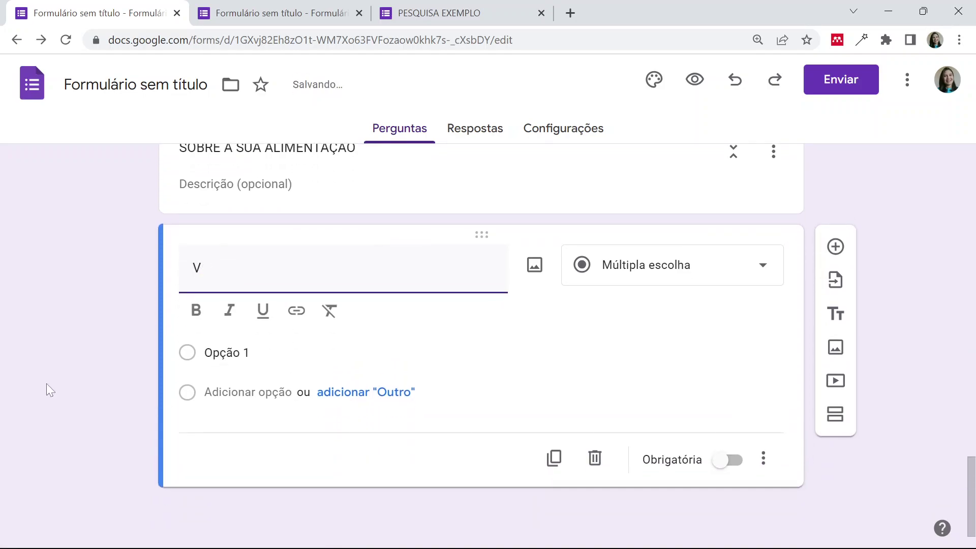
{"action": "type", "text": "ocê tem alguma "}
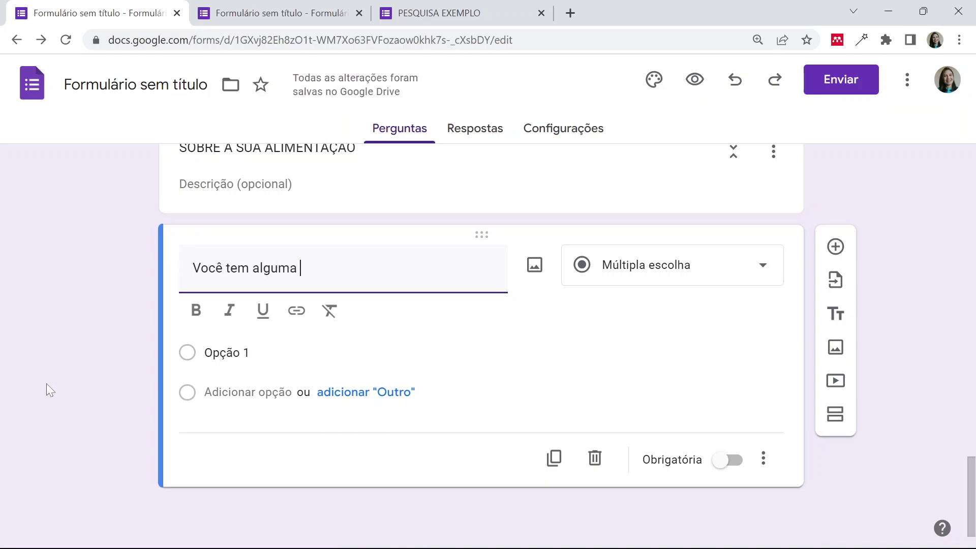
{"action": "type", "text": "restrição alimen"}
{"action": "key", "text": "BackSpace"}
{"action": "type", "text": "entar?"}
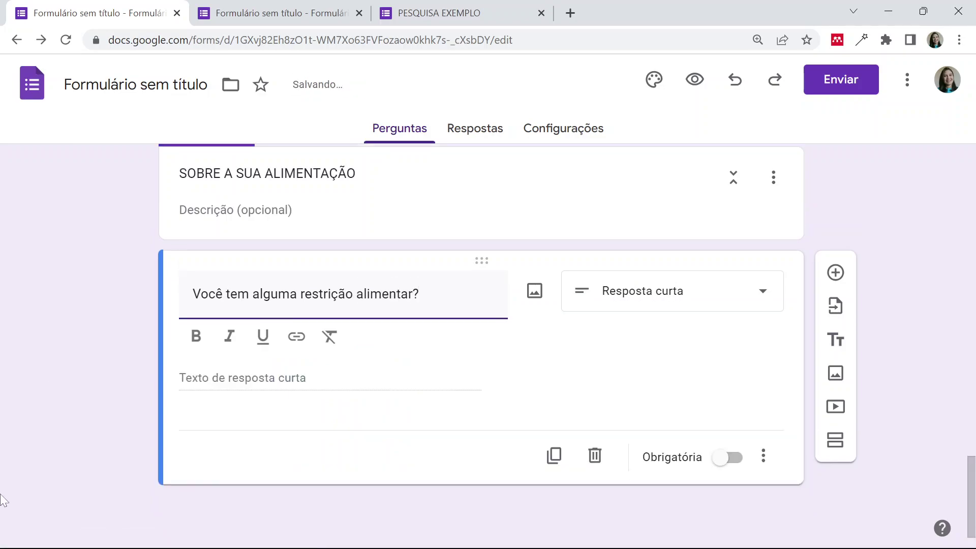
{"action": "left_click", "coordinate": [609, 305]}
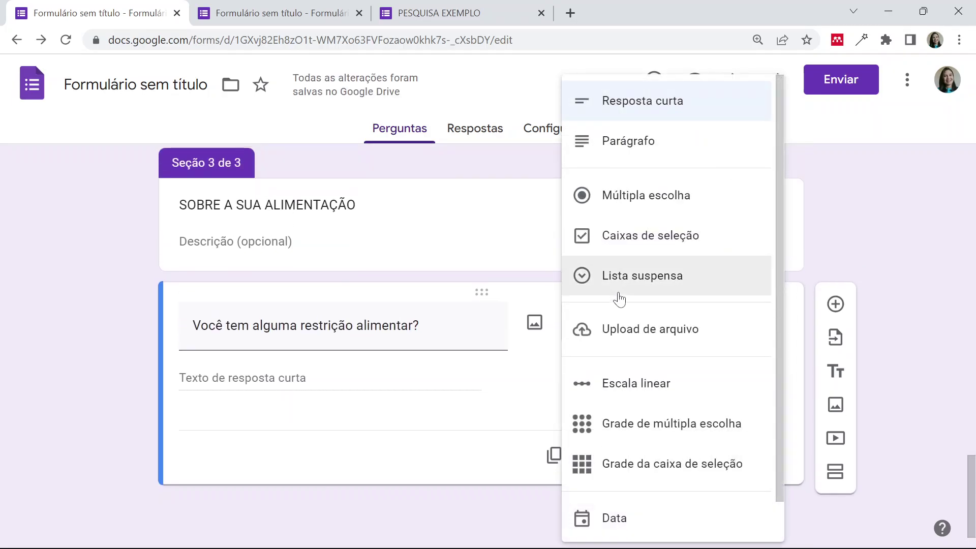
{"action": "left_click", "coordinate": [644, 235]}
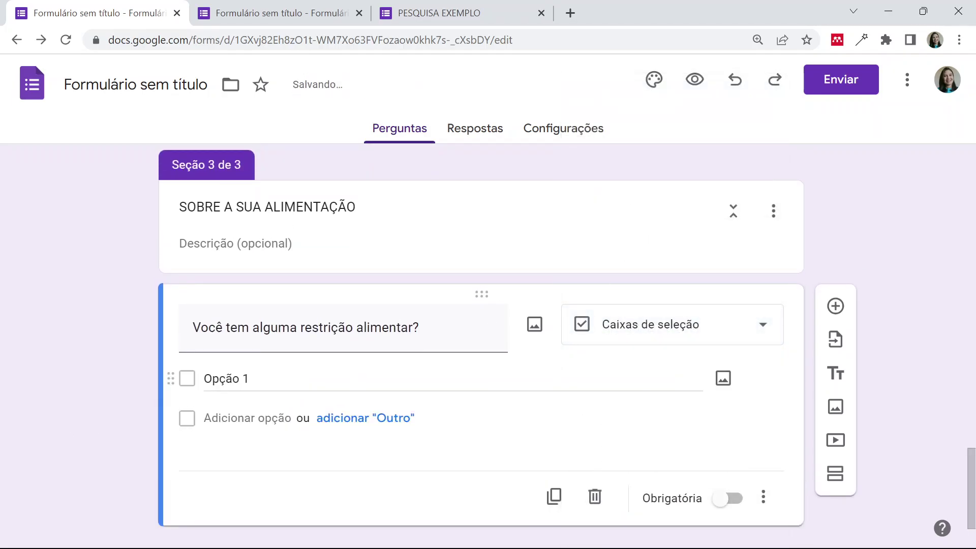
- Fill the dietary restriction question with the options "Trigo", "Carnes" and "Leite", plus the open "Outro" option
{"action": "type", "text": "Trigo"}
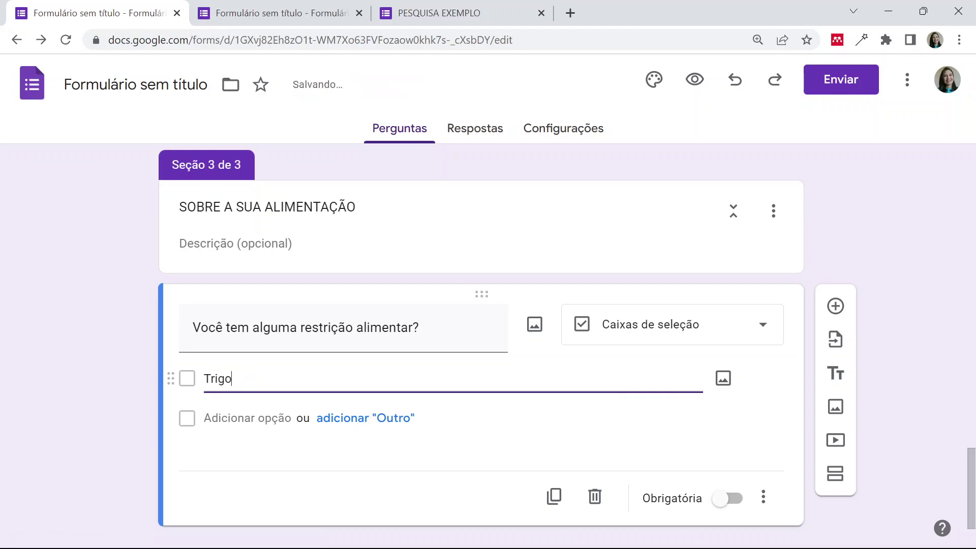
{"action": "key", "text": "Return"}
{"action": "type", "text": "Carnes"}
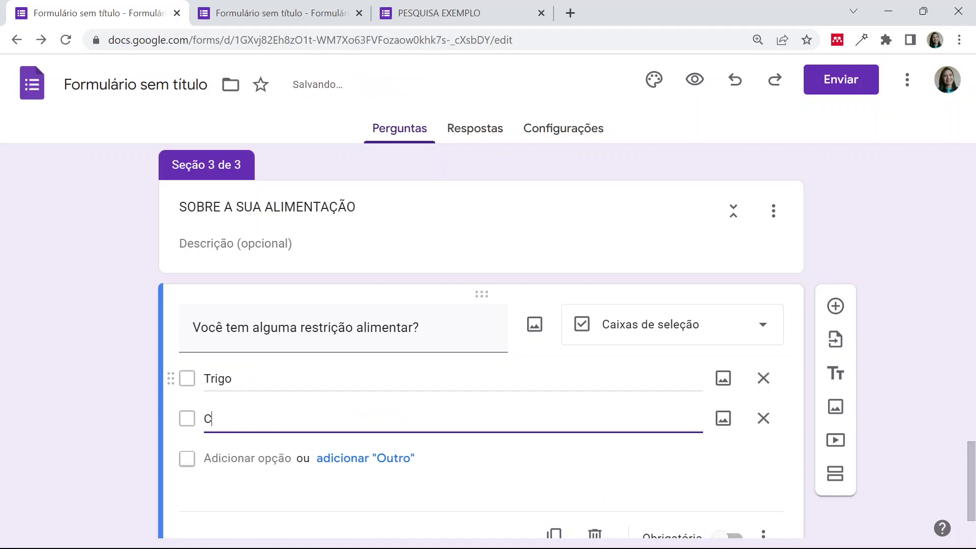
{"action": "key", "text": "Return"}
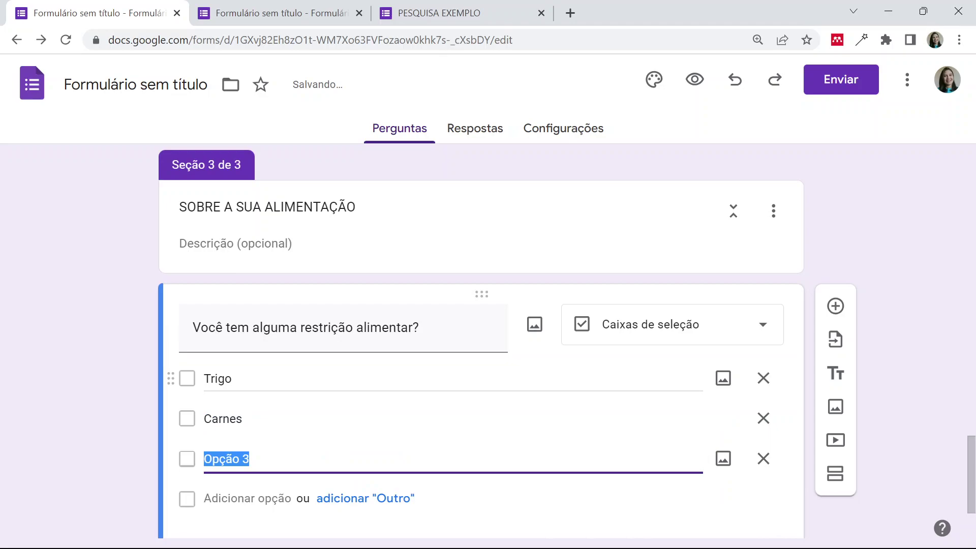
{"action": "type", "text": "Leite"}
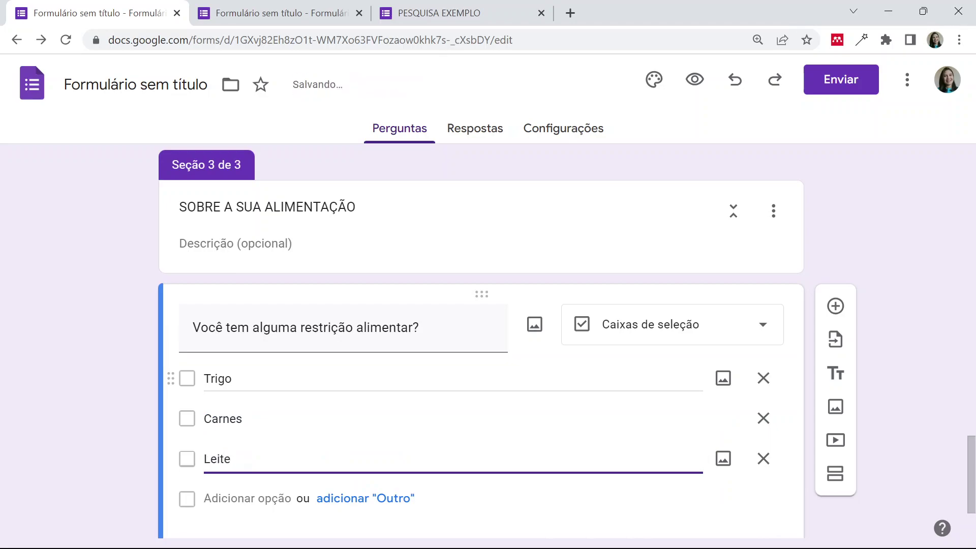
{"action": "left_click", "coordinate": [127, 395]}
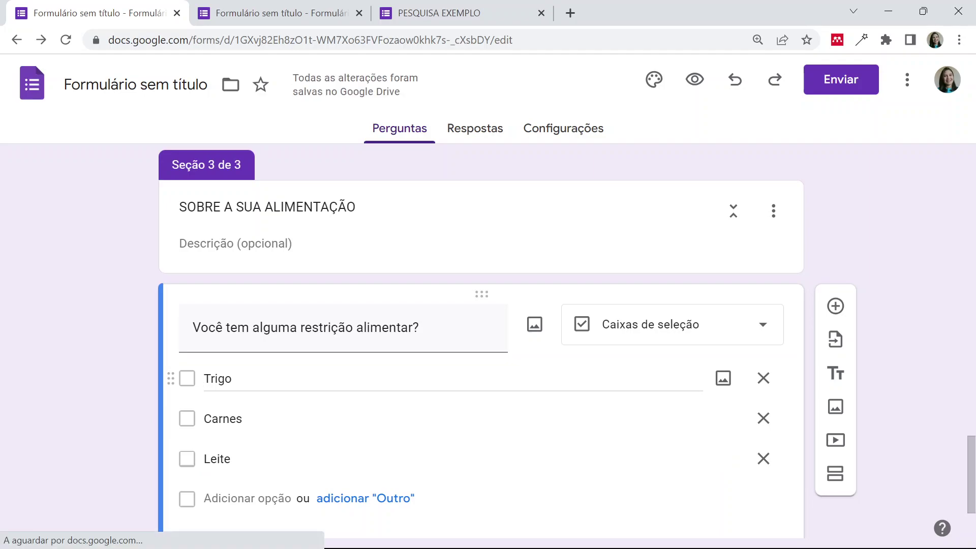
{"action": "scroll", "coordinate": [330, 456], "scroll_direction": "down", "scroll_amount": 3}
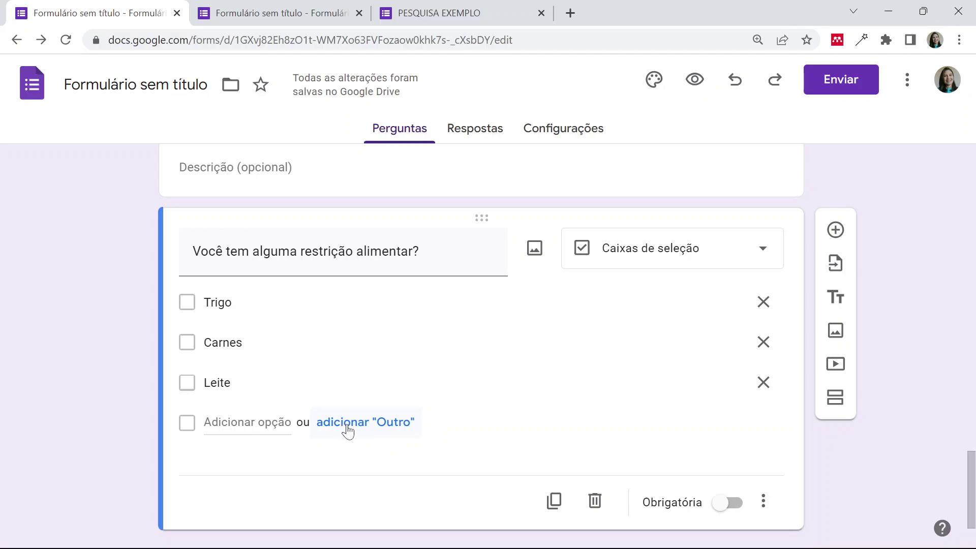
{"action": "left_click", "coordinate": [347, 431]}
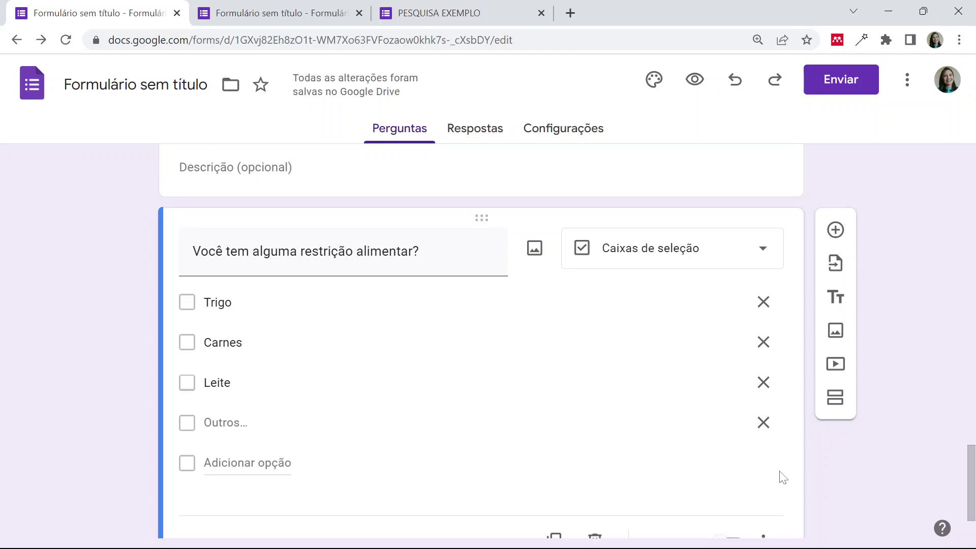
- Add a question titled "Quais medicamento você utiliza?" below the dietary restriction question
{"action": "scroll", "coordinate": [782, 475], "scroll_direction": "down", "scroll_amount": 2}
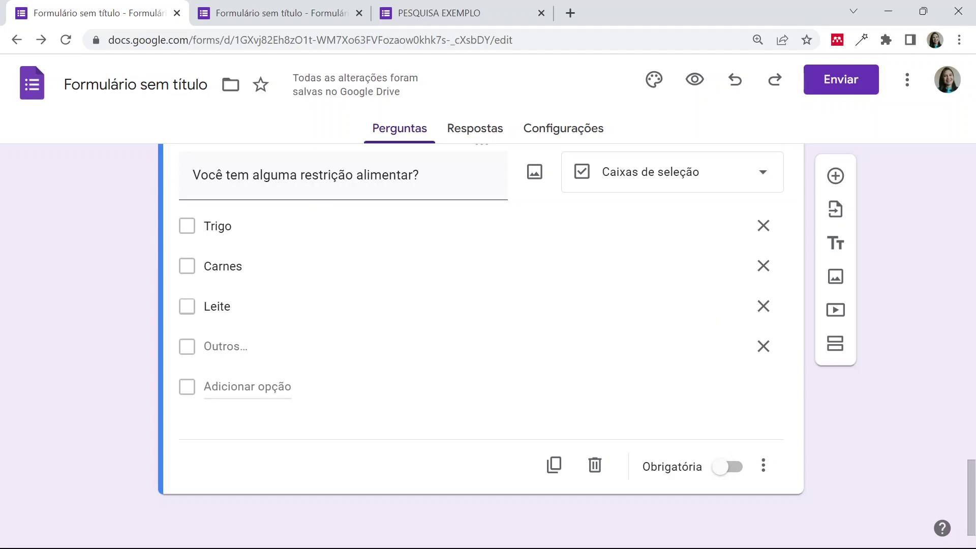
{"action": "left_click", "coordinate": [834, 187]}
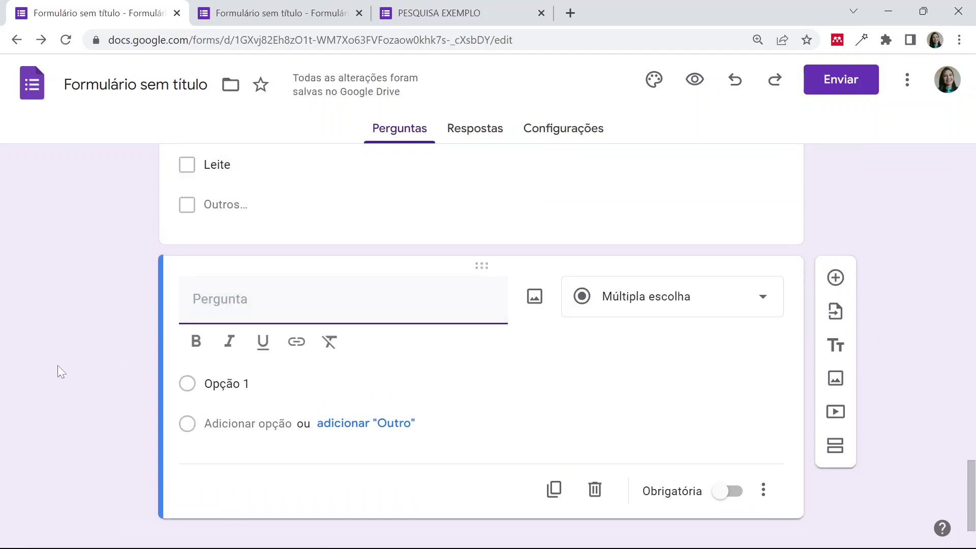
{"action": "type", "text": "Quais medica"}
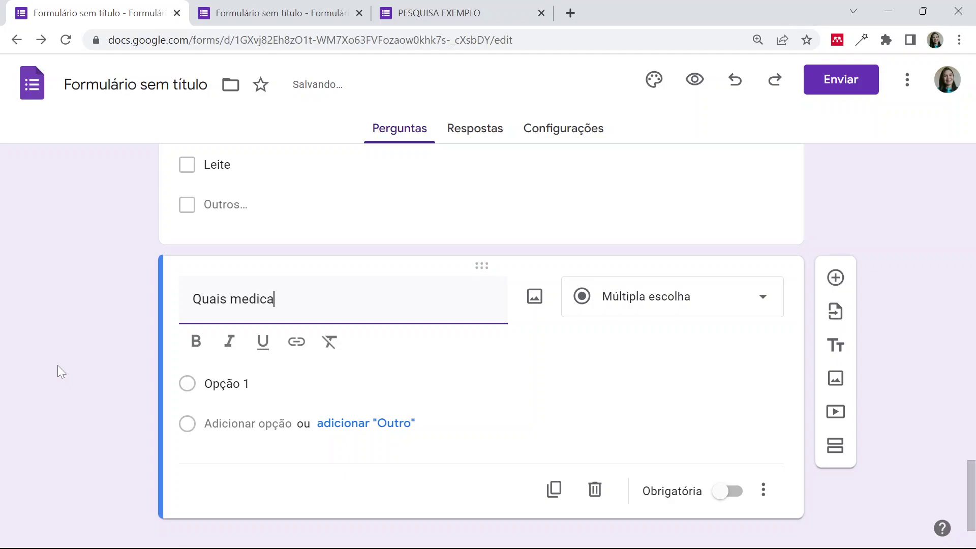
{"action": "type", "text": "mento você"}
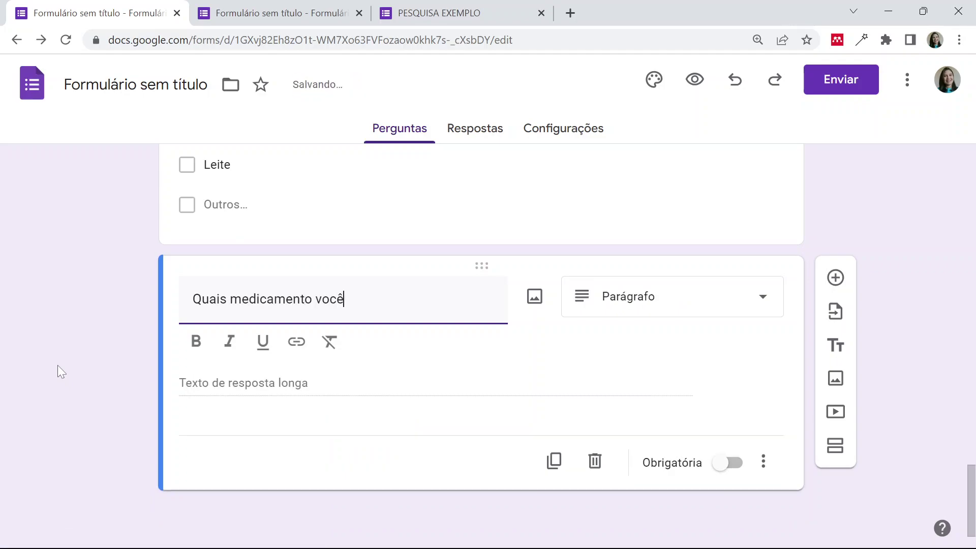
{"action": "type", "text": " utilizad"}
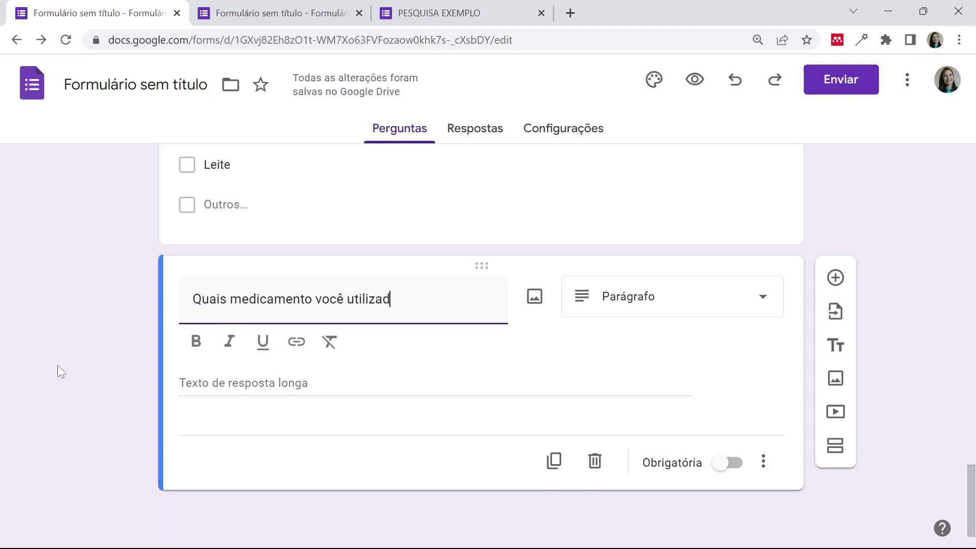
{"action": "key", "text": "BackSpace"}
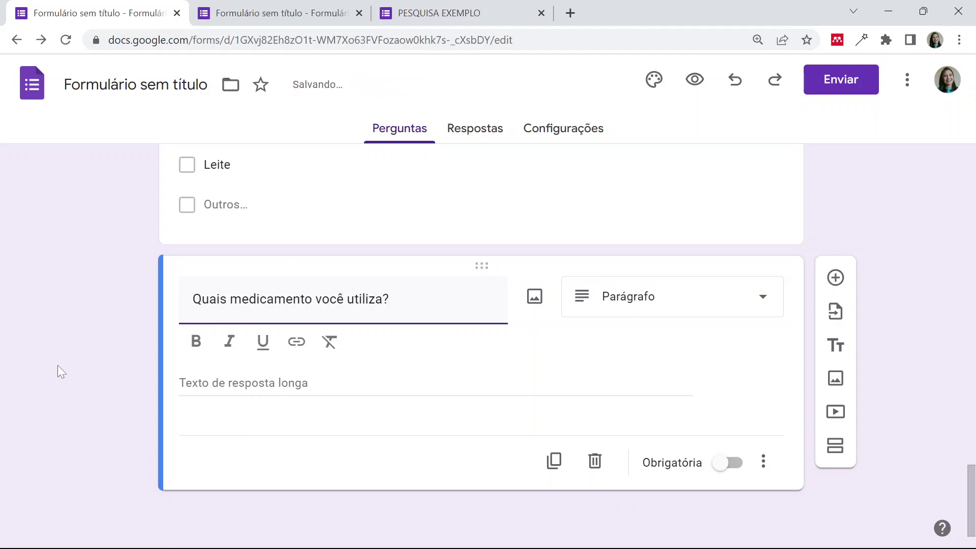
- Set the answer type of the "Quais medicamento você utiliza?" question to Parágrafo
{"action": "left_click", "coordinate": [638, 298]}
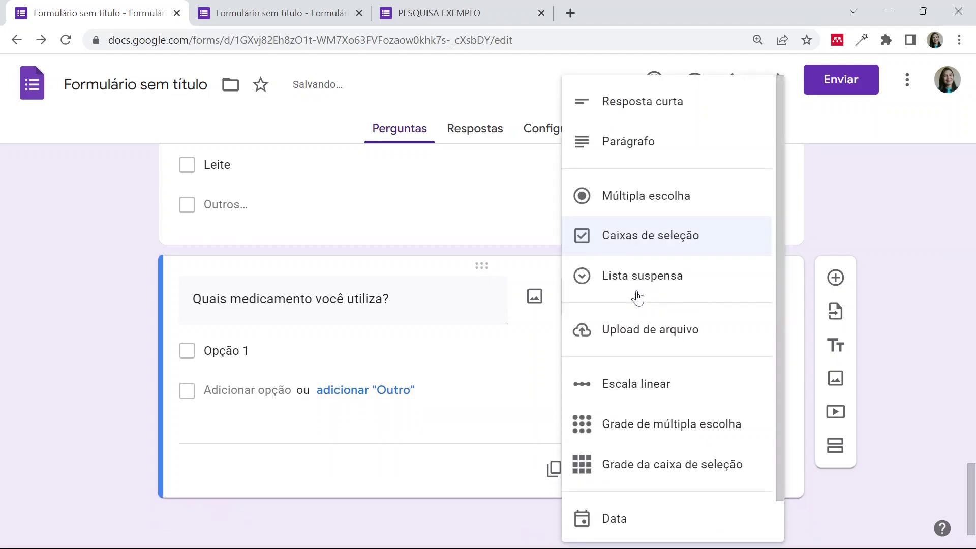
{"action": "left_click", "coordinate": [617, 152]}
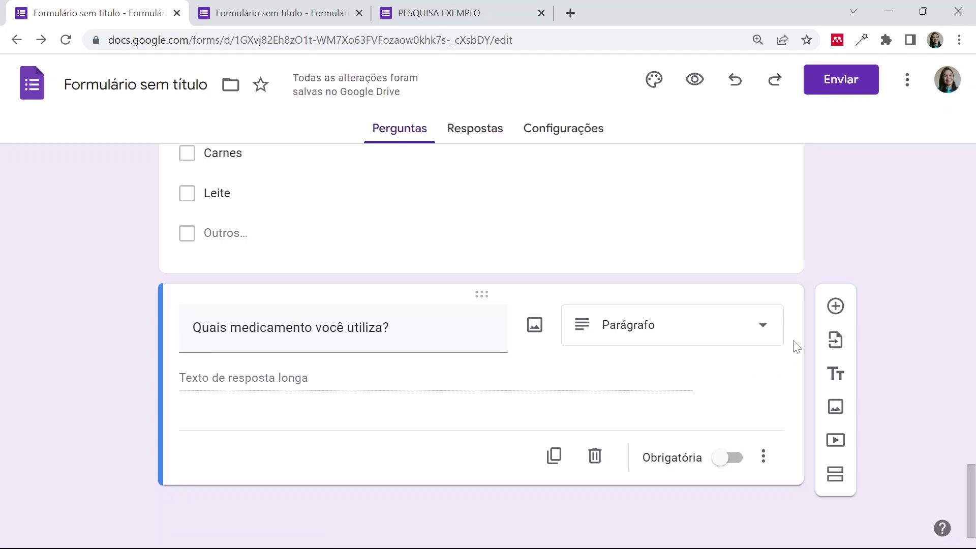
- Add an Escala linear question titled "Como você se sente sobre ..." below the medication question
{"action": "left_click", "coordinate": [835, 306]}
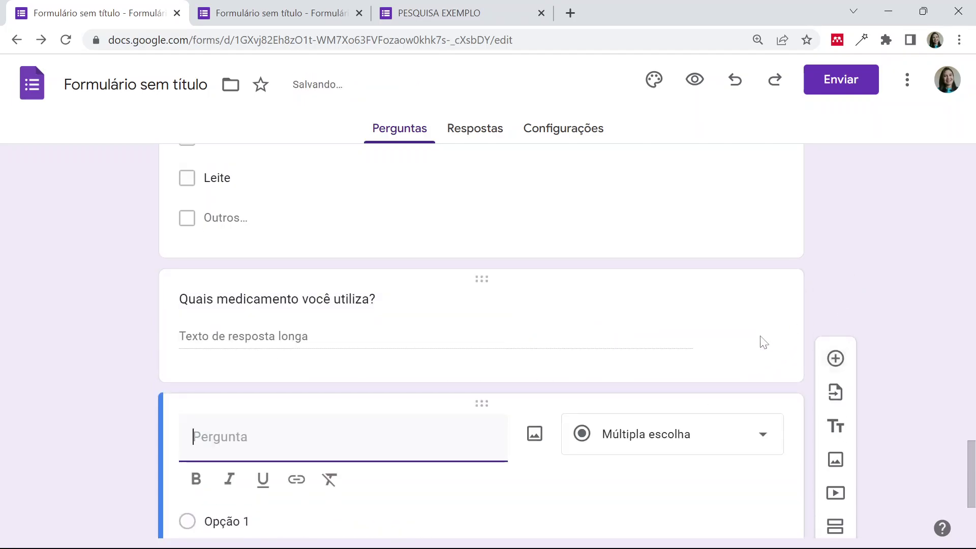
{"action": "left_click", "coordinate": [725, 440]}
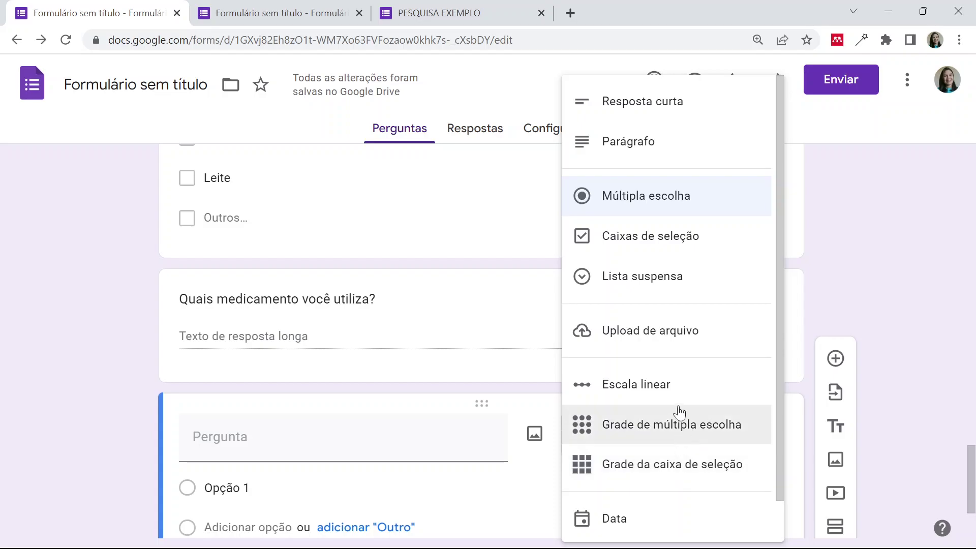
{"action": "left_click", "coordinate": [665, 391]}
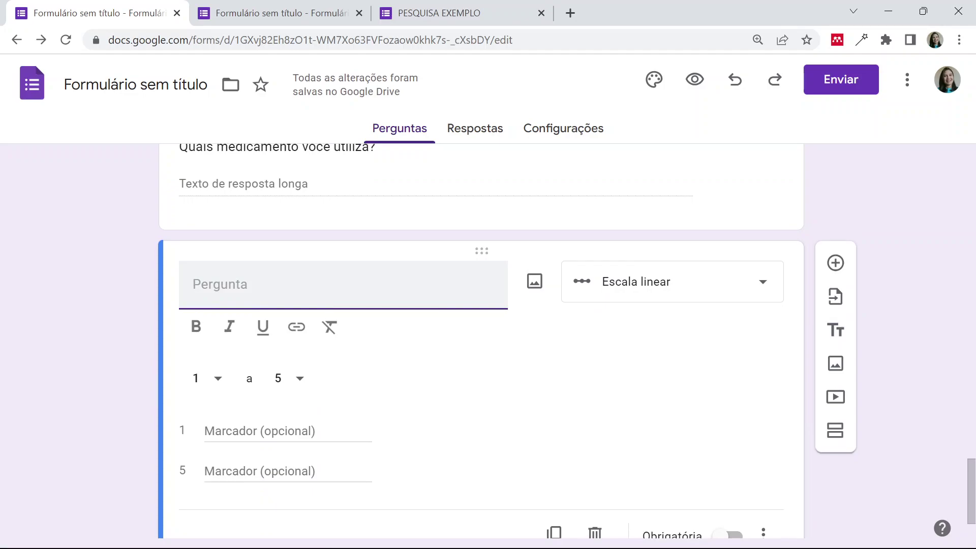
{"action": "type", "text": "Como você se sent"}
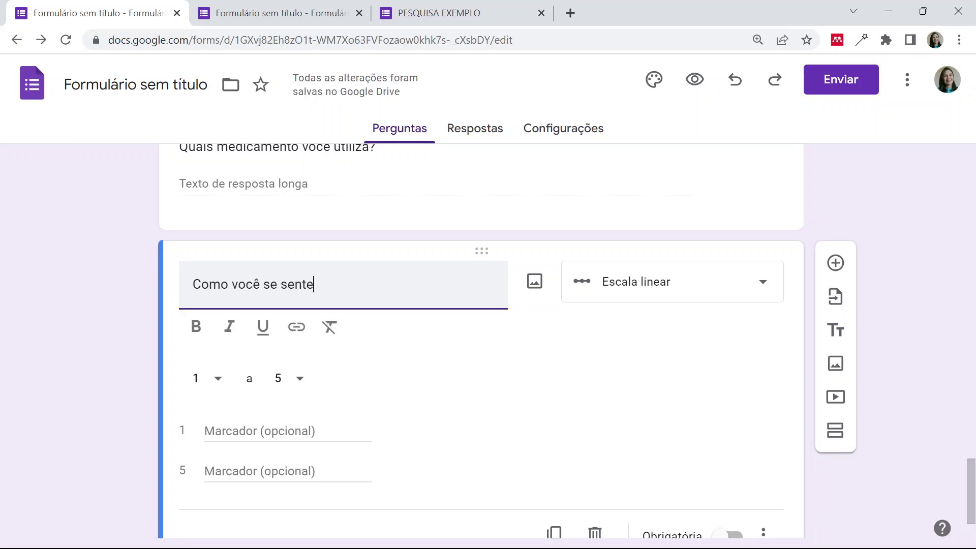
{"action": "type", "text": "e"}
{"action": "type", "text": " sobre o"}
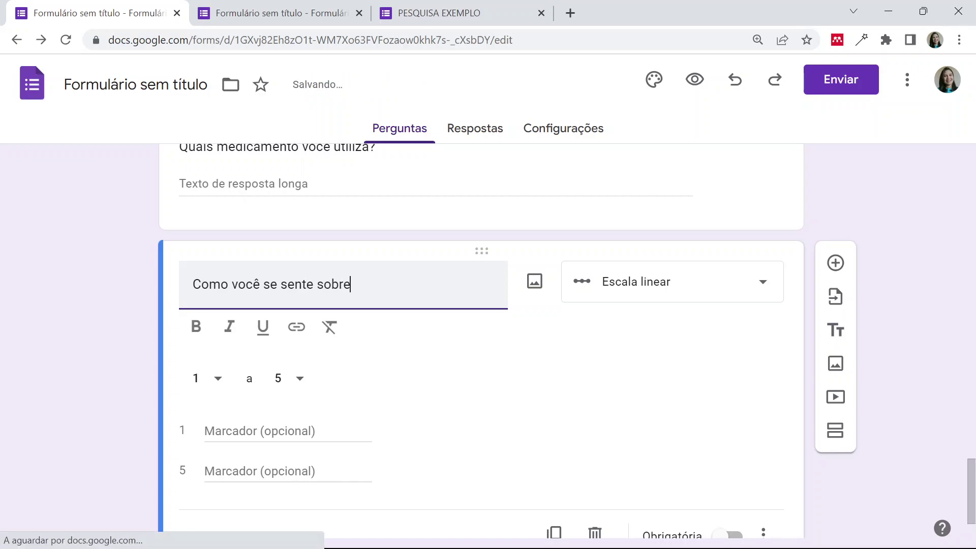
{"action": "key", "text": "BackSpace"}
{"action": "key", "text": "BackSpace"}
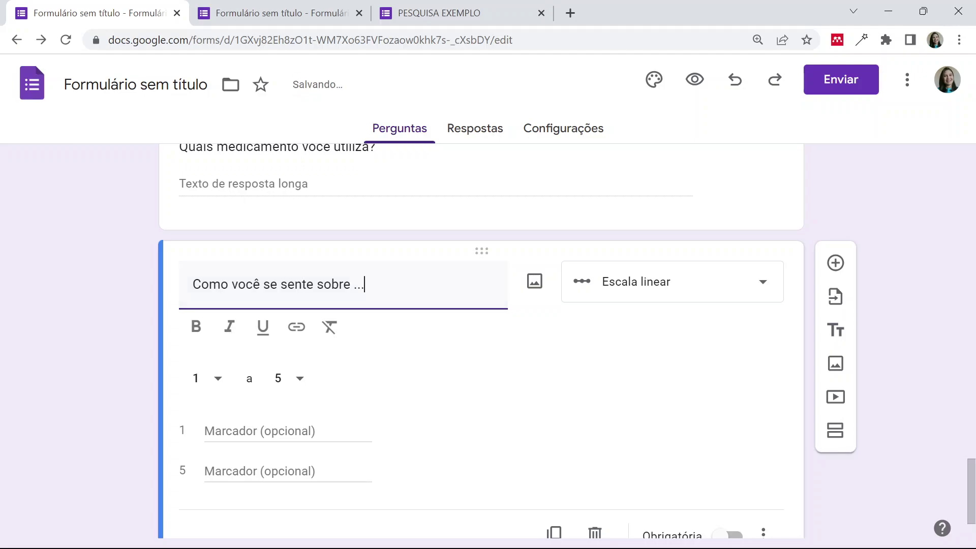
- Label the linear scale's 1 as "Muito ruim" and 5 as "Muito bom", and make the question mandatory
{"action": "left_click", "coordinate": [267, 430]}
{"action": "type", "text": "Muito ruim"}
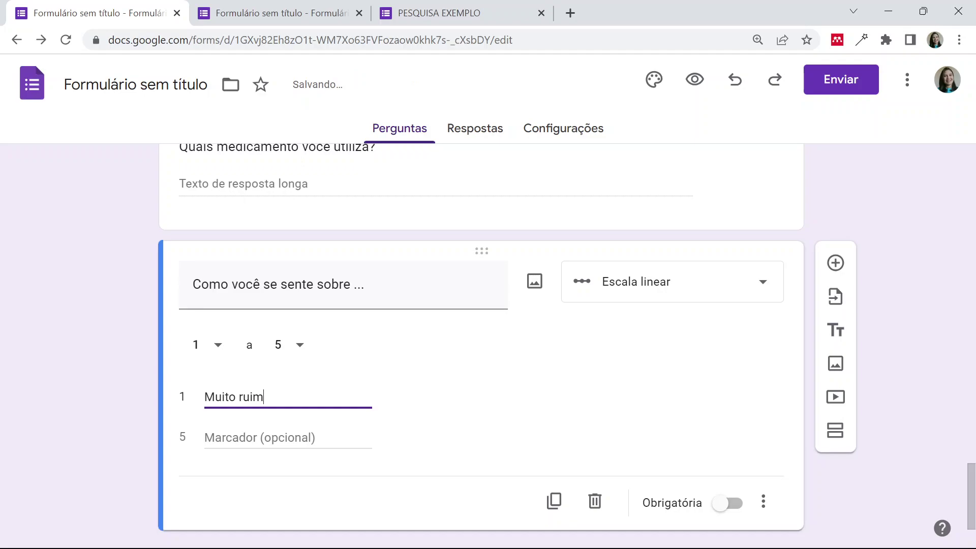
{"action": "left_click", "coordinate": [234, 438]}
{"action": "type", "text": "Muito bo"}
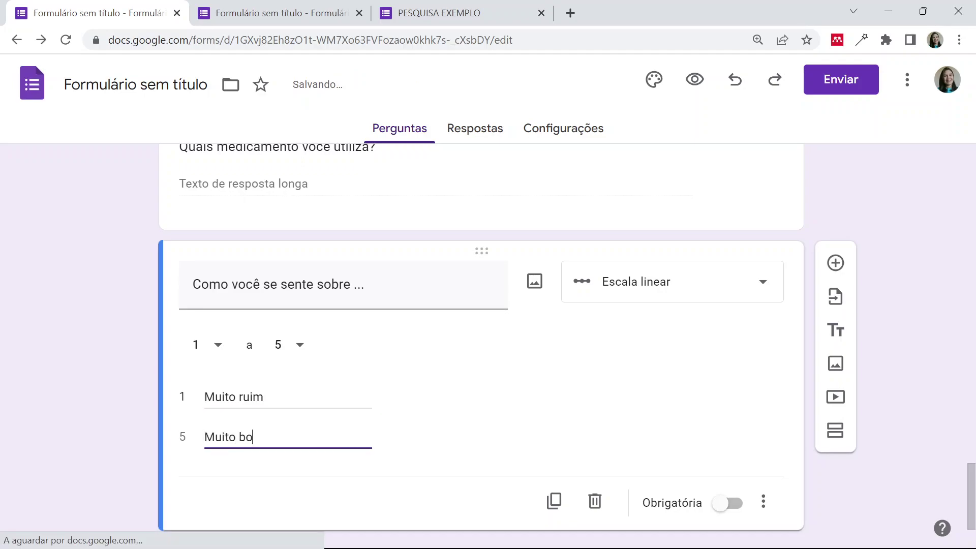
{"action": "type", "text": "m"}
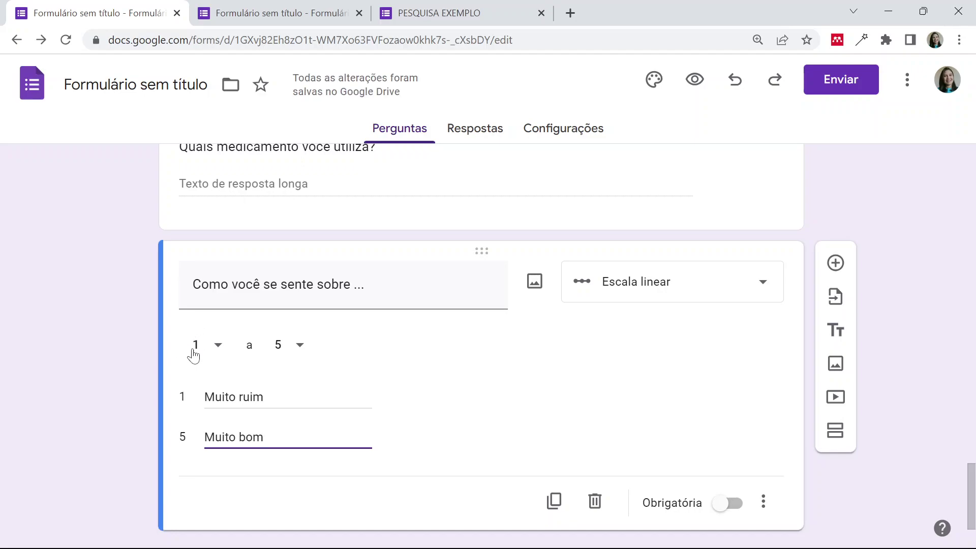
{"action": "left_click", "coordinate": [724, 502]}
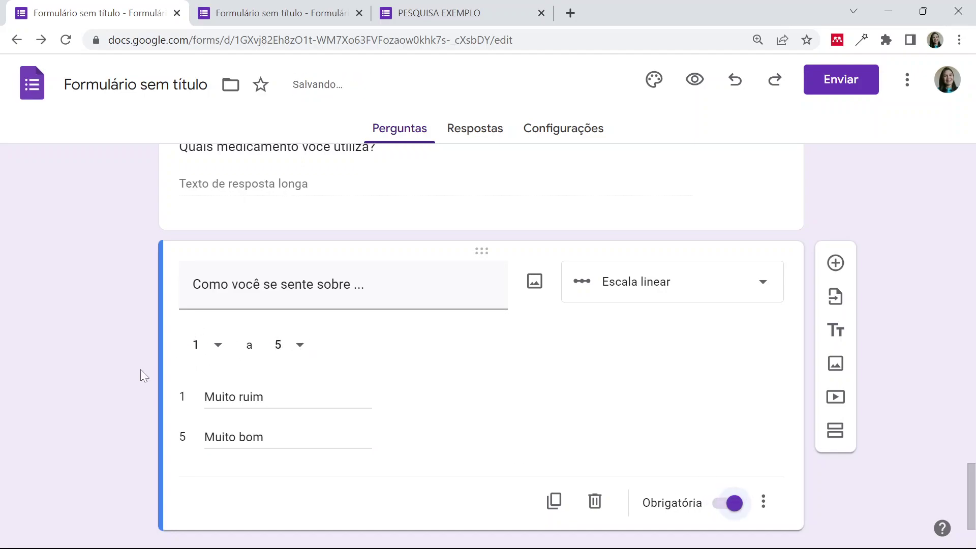
- Add a question directly after the medication question and set its type to Grade de múltipla escolha
{"action": "left_click", "coordinate": [561, 196]}
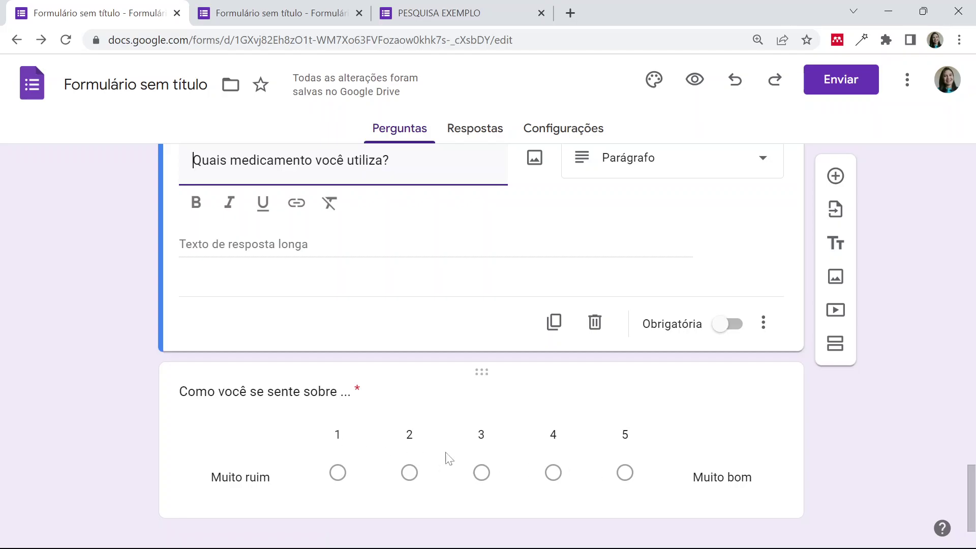
{"action": "scroll", "coordinate": [834, 452], "scroll_direction": "down", "scroll_amount": 1}
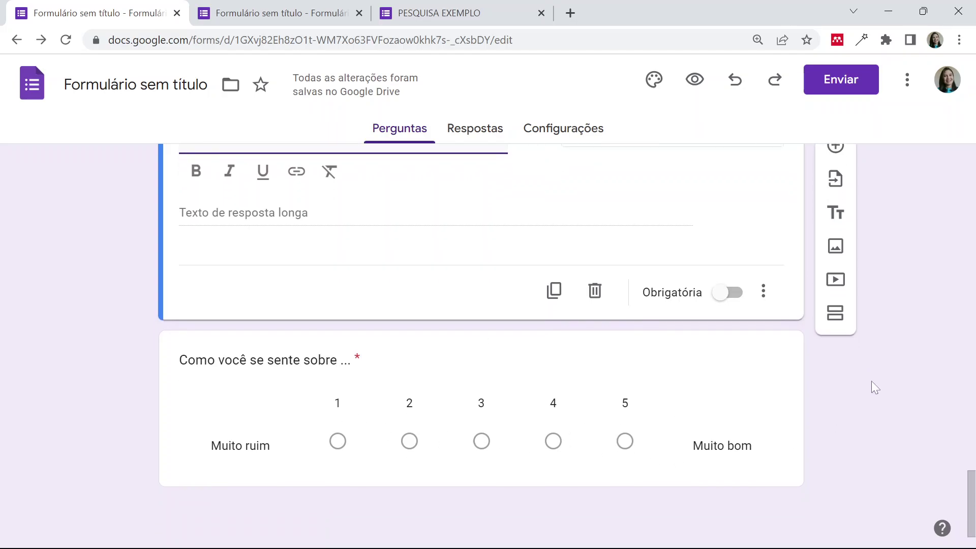
{"action": "left_click", "coordinate": [836, 177]}
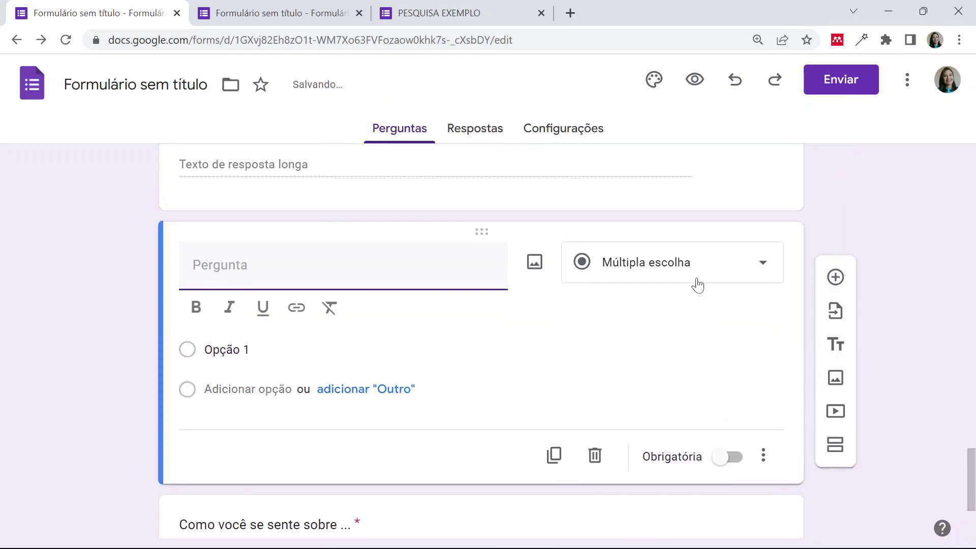
{"action": "left_click", "coordinate": [706, 265]}
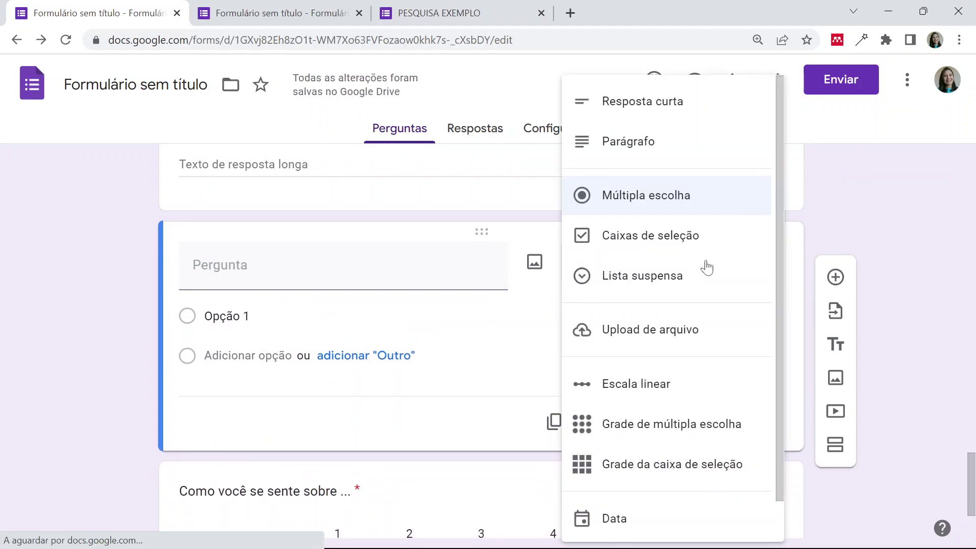
{"action": "left_click", "coordinate": [680, 437]}
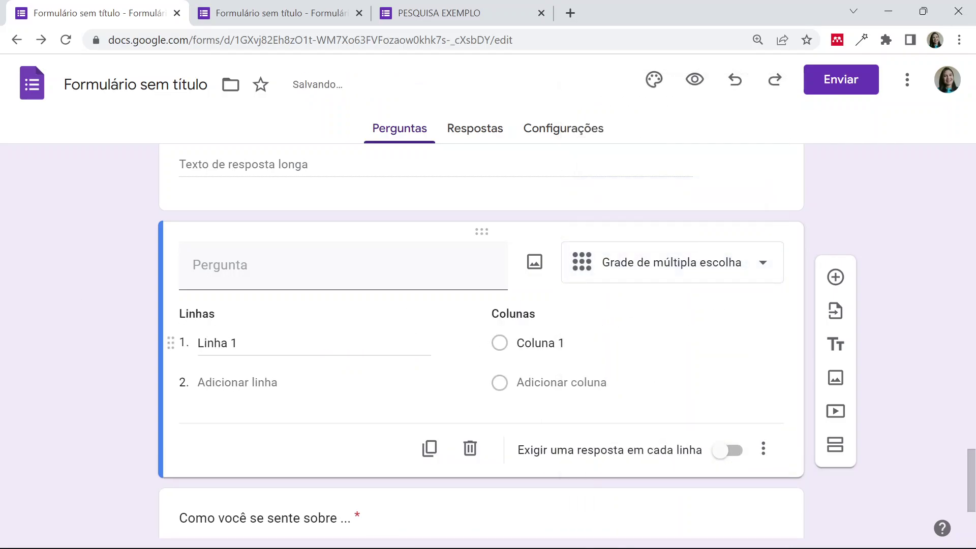
- Fill the grid question's rows with "Café da manhã", "Almoço" and "Janta"
{"action": "left_click", "coordinate": [217, 343]}
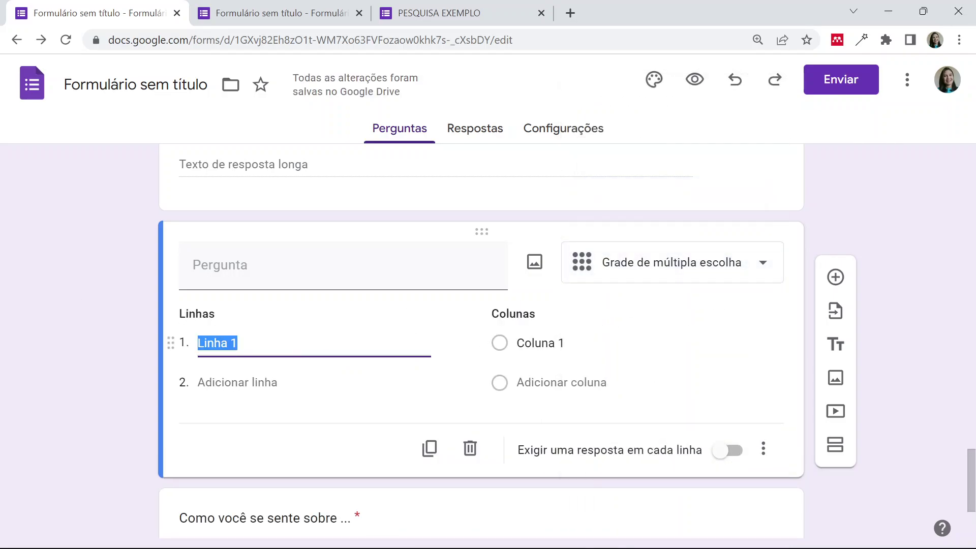
{"action": "type", "text": "AL"}
{"action": "key", "text": "BackSpace"}
{"action": "key", "text": "BackSpace"}
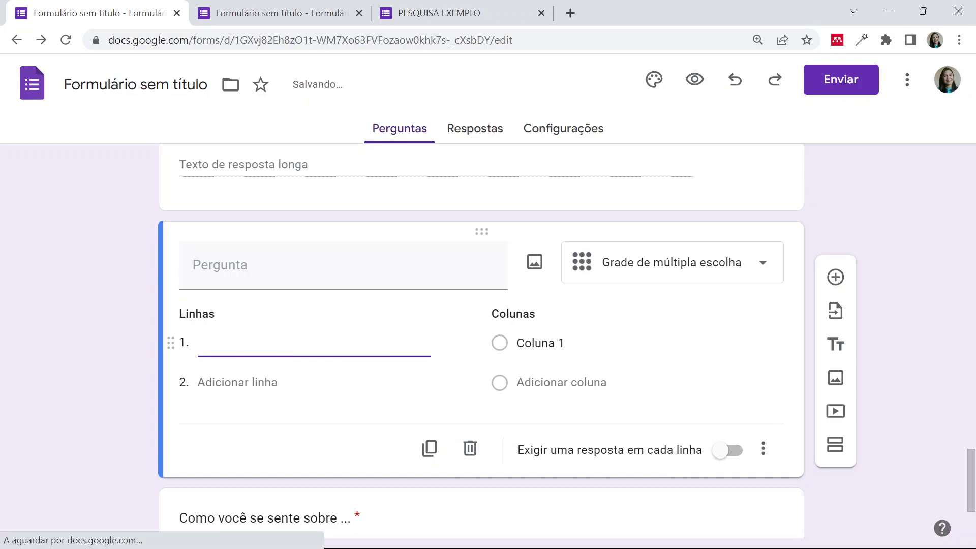
{"action": "type", "text": "Café da manhã"}
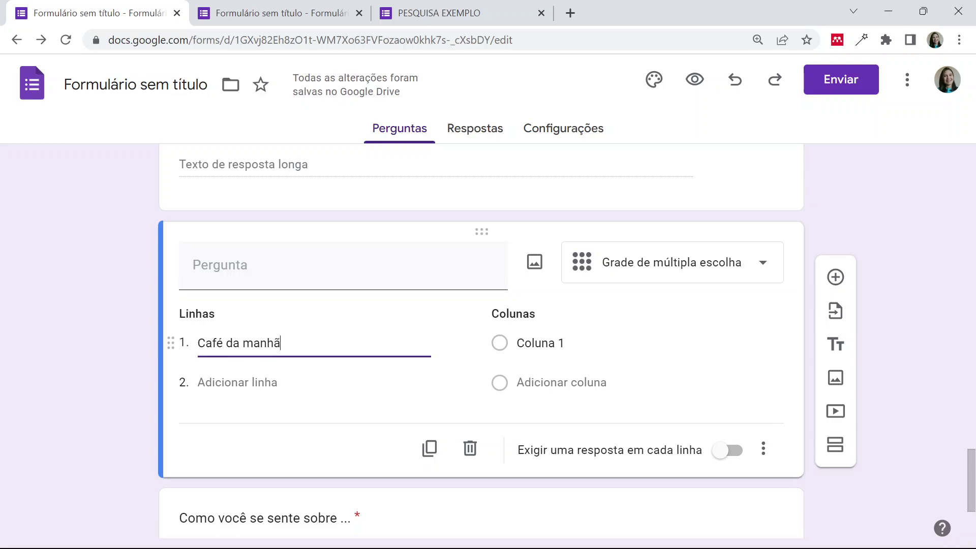
{"action": "key", "text": "Return"}
{"action": "type", "text": "Almoço"}
{"action": "key", "text": "Return"}
{"action": "type", "text": "Janta"}
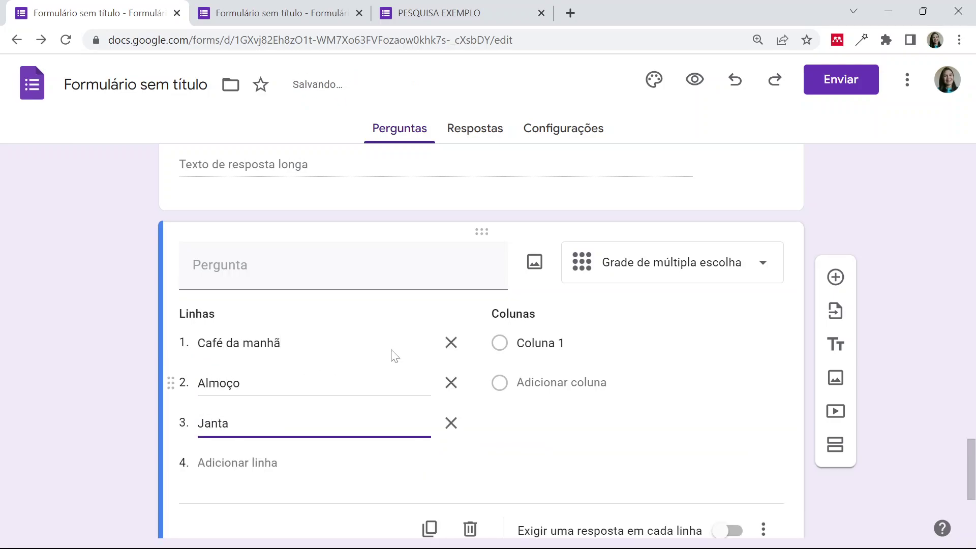
- Fill the grid question's columns with "Não", "Sim" and "As vezes"
{"action": "left_click", "coordinate": [542, 343]}
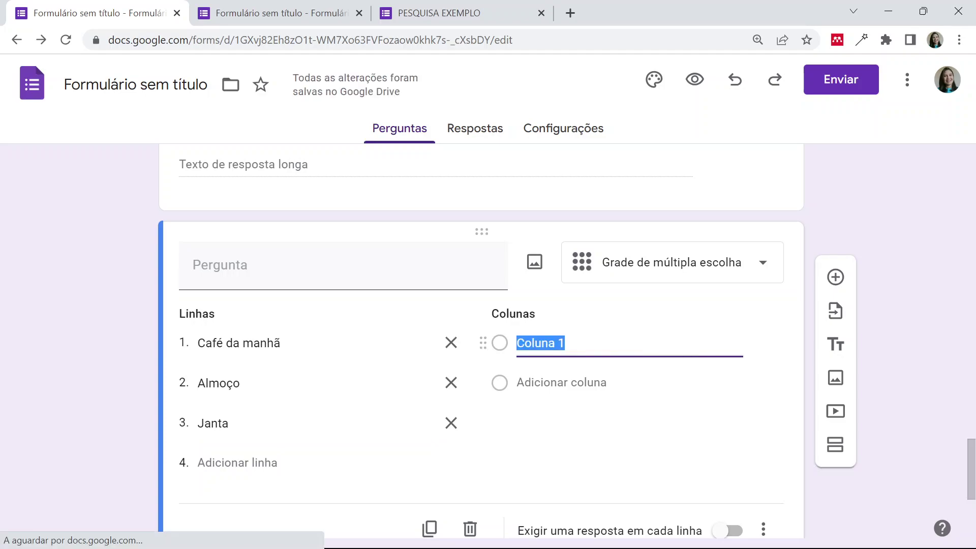
{"action": "type", "text": "Não"}
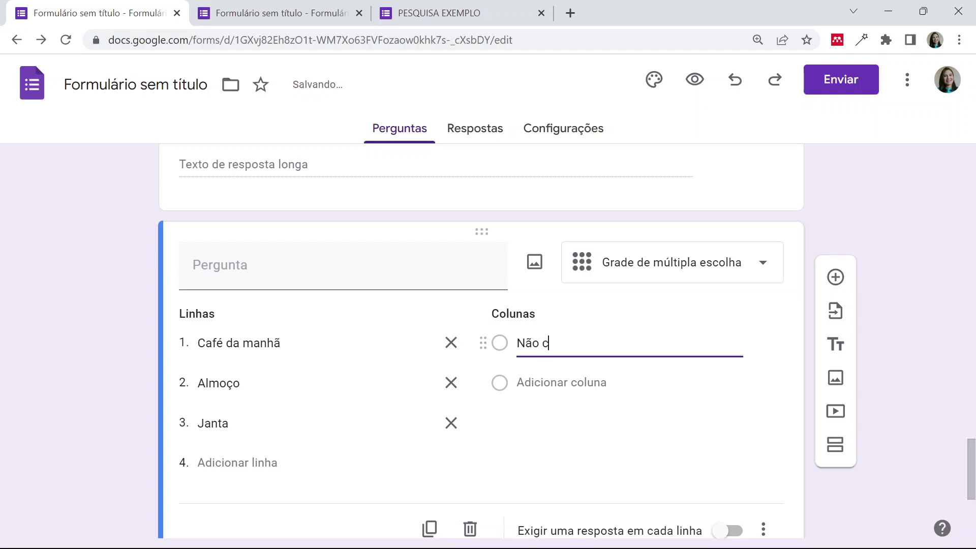
{"action": "left_click", "coordinate": [548, 379]}
{"action": "type", "text": "Sim"}
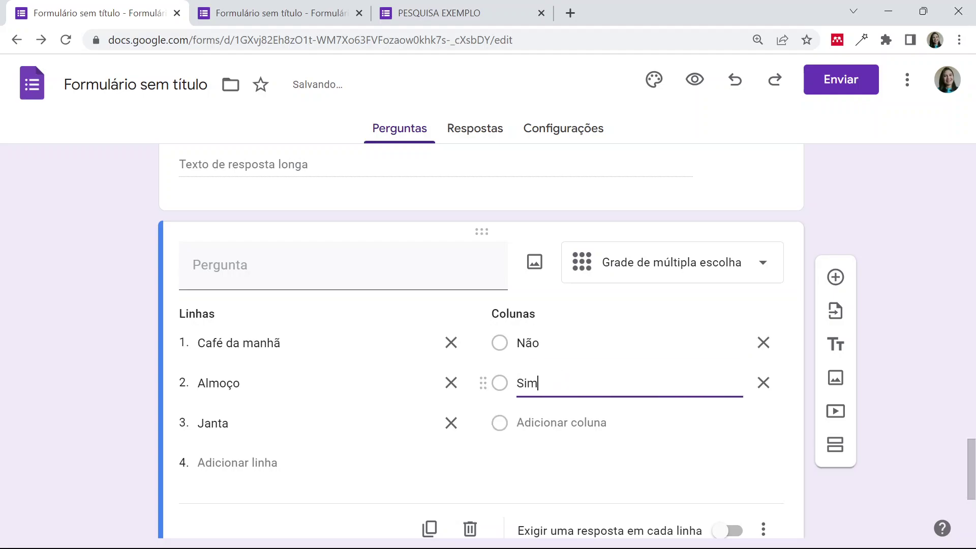
{"action": "left_click", "coordinate": [617, 422]}
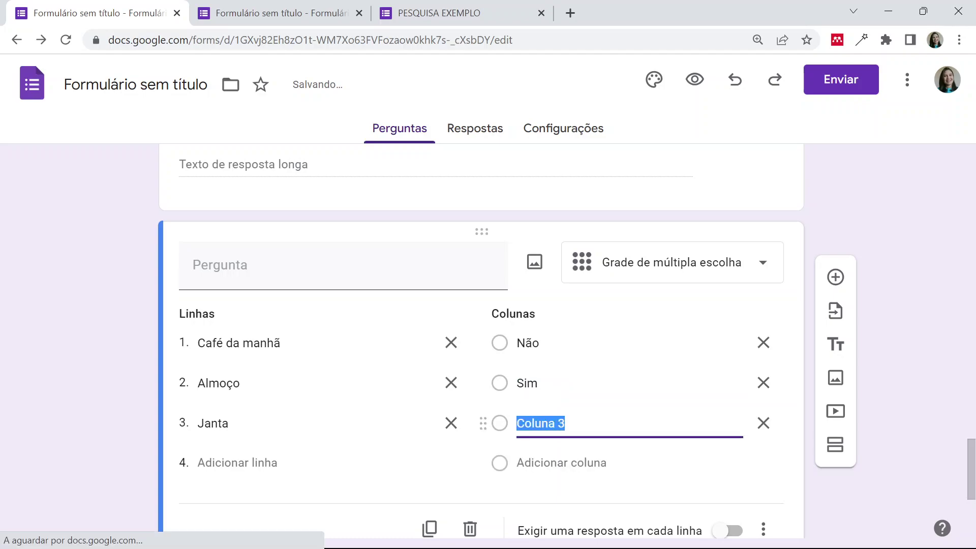
{"action": "type", "text": "As vezes"}
- Title the grid question "Quais refeições você faz?" and require a response in each row
{"action": "left_click", "coordinate": [277, 287]}
{"action": "type", "text": "Quais "}
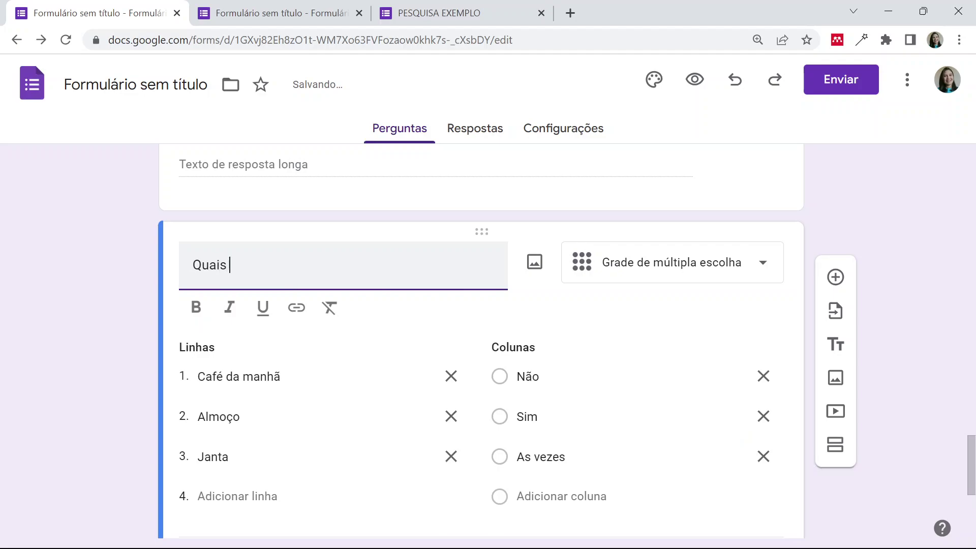
{"action": "type", "text": "refeições "}
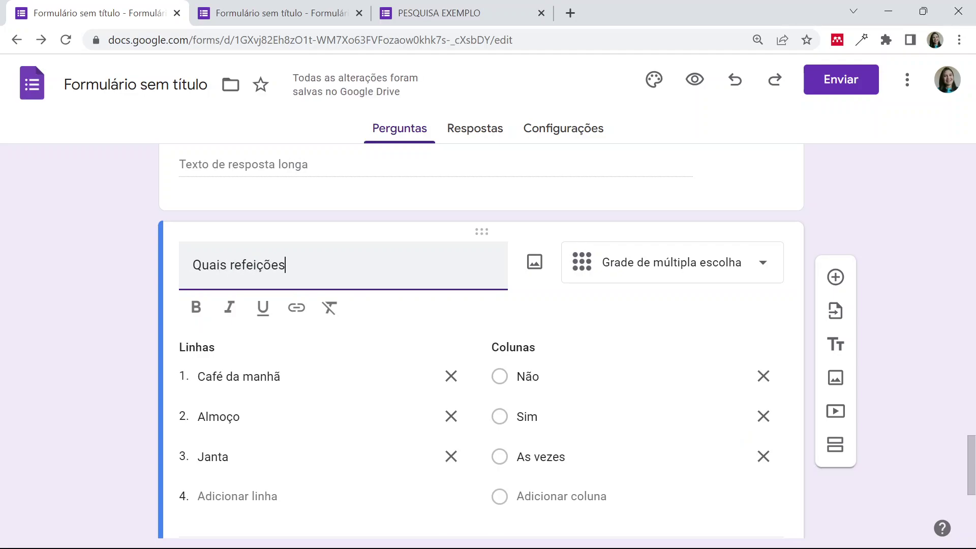
{"action": "type", "text": "você faz?"}
{"action": "scroll", "coordinate": [481, 346], "scroll_direction": "down", "scroll_amount": 3}
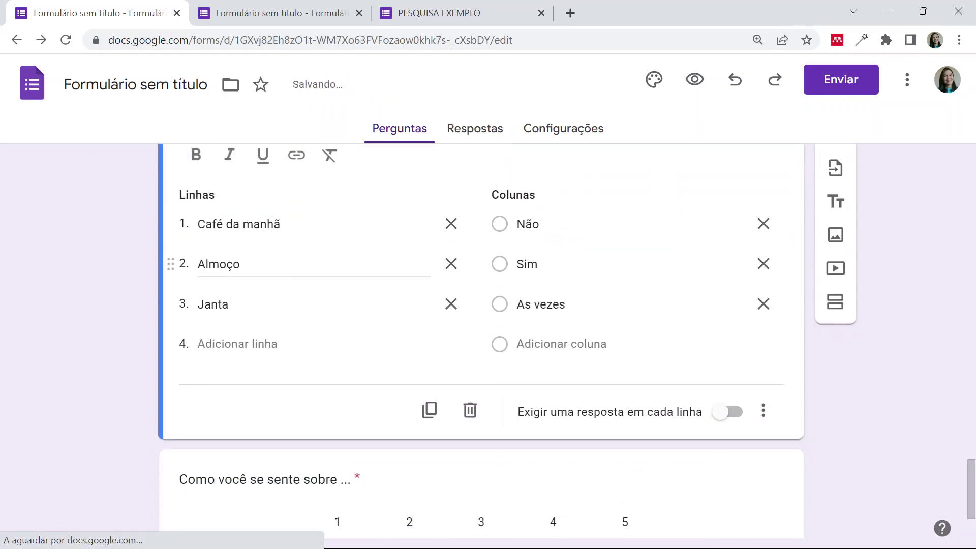
{"action": "scroll", "coordinate": [270, 311], "scroll_direction": "up", "scroll_amount": 1}
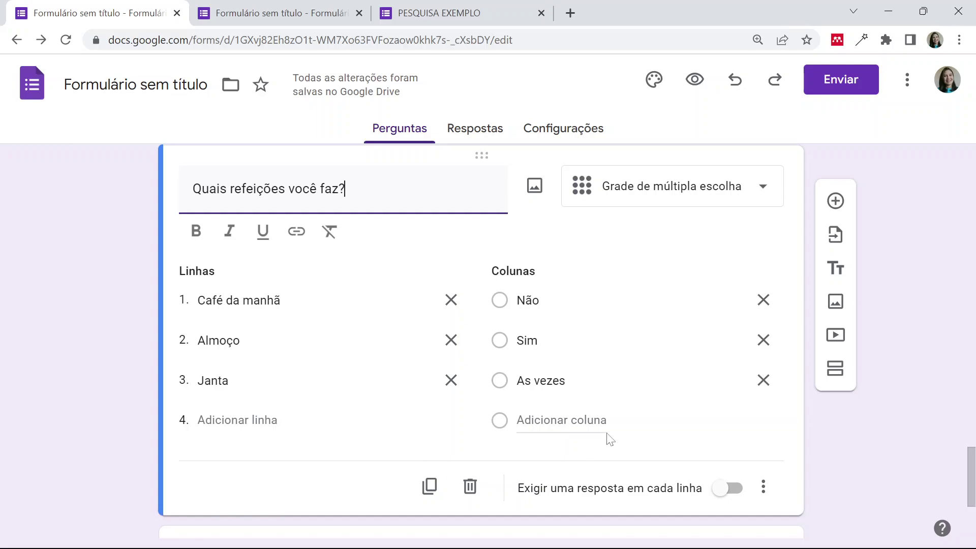
{"action": "left_click", "coordinate": [743, 493]}
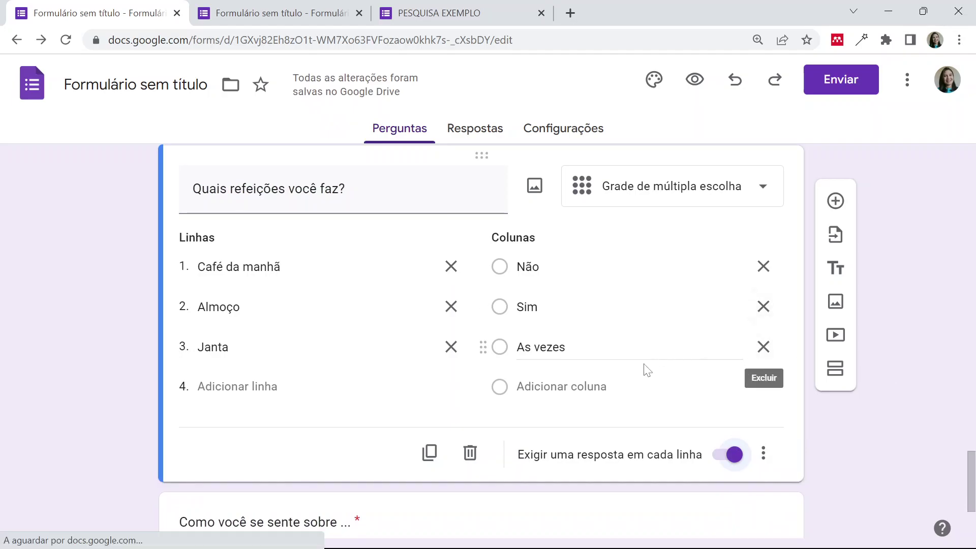
- Open the form preview, answer "Sim" to the participation question and continue to the next section
{"action": "scroll", "coordinate": [654, 374], "scroll_direction": "up", "scroll_amount": 1}
{"action": "scroll", "coordinate": [660, 371], "scroll_direction": "up", "scroll_amount": 7}
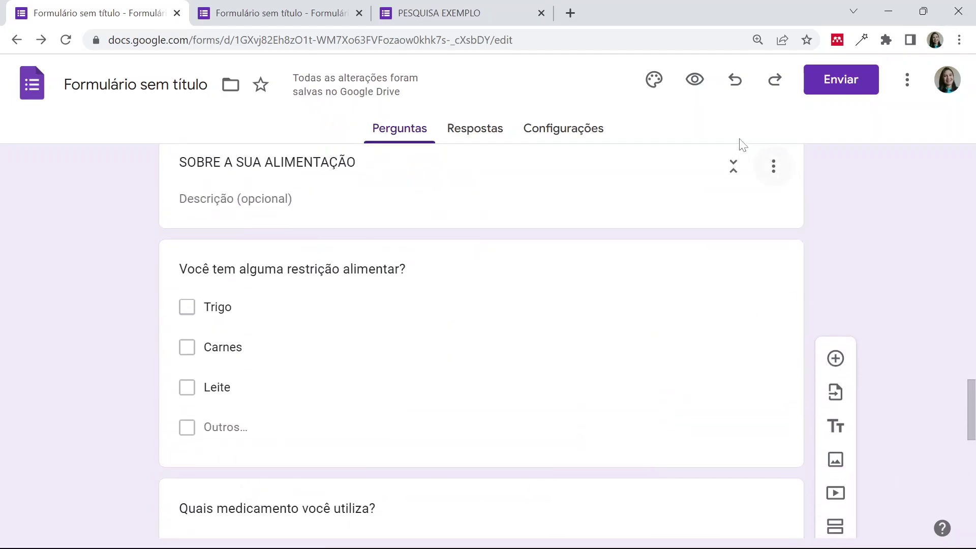
{"action": "left_click", "coordinate": [700, 81]}
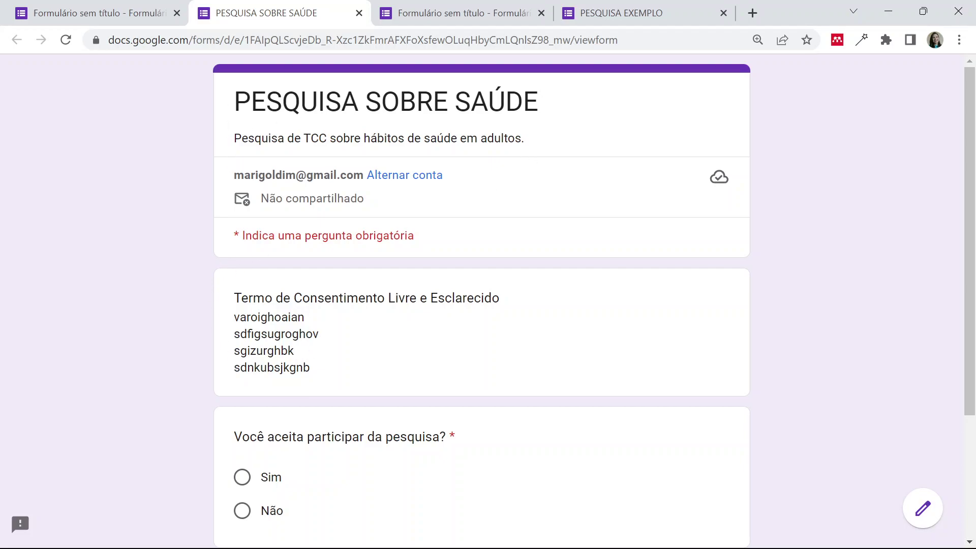
{"action": "scroll", "coordinate": [309, 398], "scroll_direction": "down", "scroll_amount": 2}
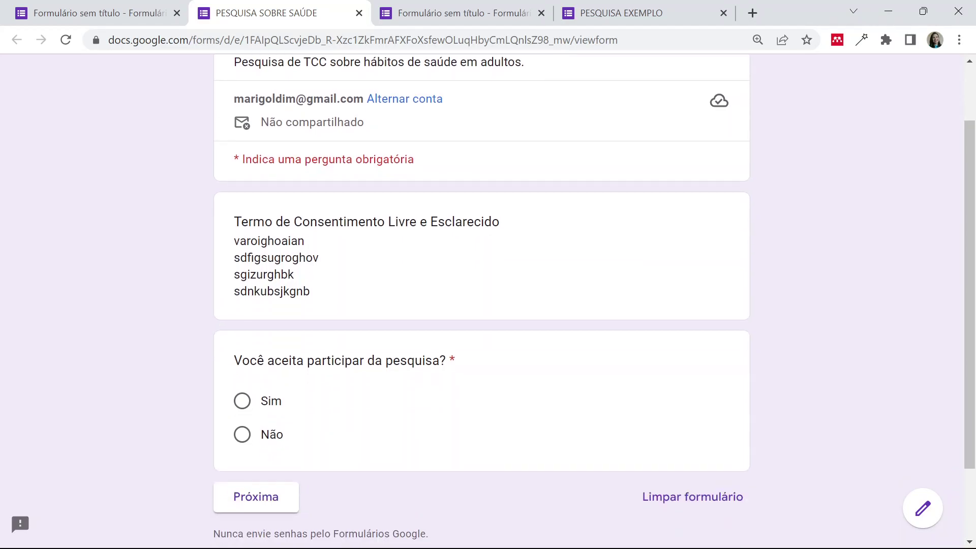
{"action": "left_click", "coordinate": [243, 401]}
{"action": "left_click", "coordinate": [279, 494]}
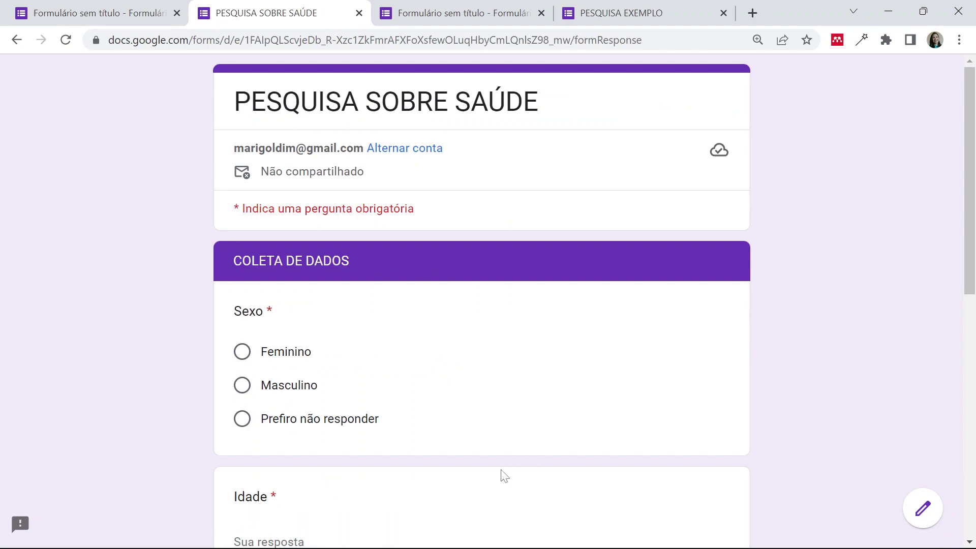
- Answer the preview's Sexo question with "Feminino" and enter 34 as the Idade
{"action": "left_click", "coordinate": [242, 351]}
{"action": "scroll", "coordinate": [213, 420], "scroll_direction": "down", "scroll_amount": 2}
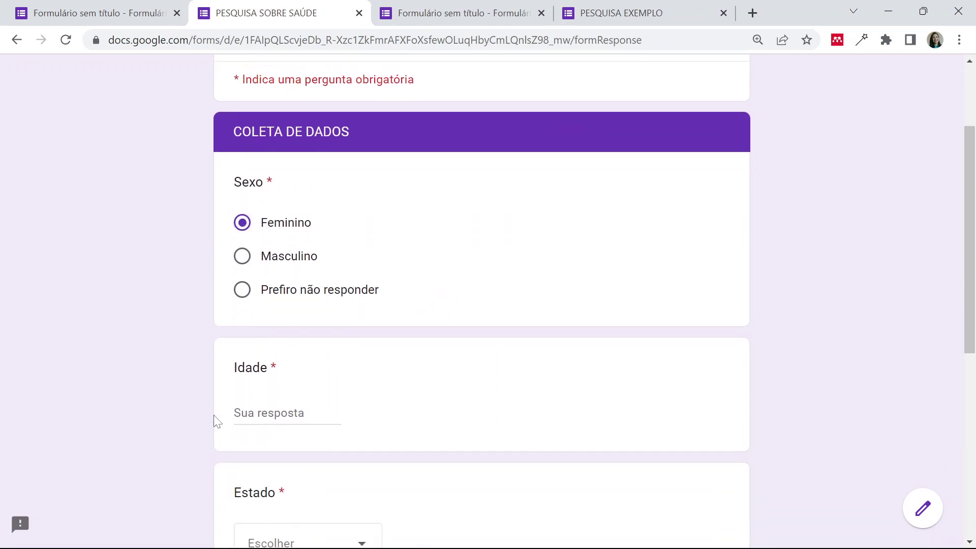
{"action": "left_click", "coordinate": [325, 402]}
{"action": "type", "text": "34"}
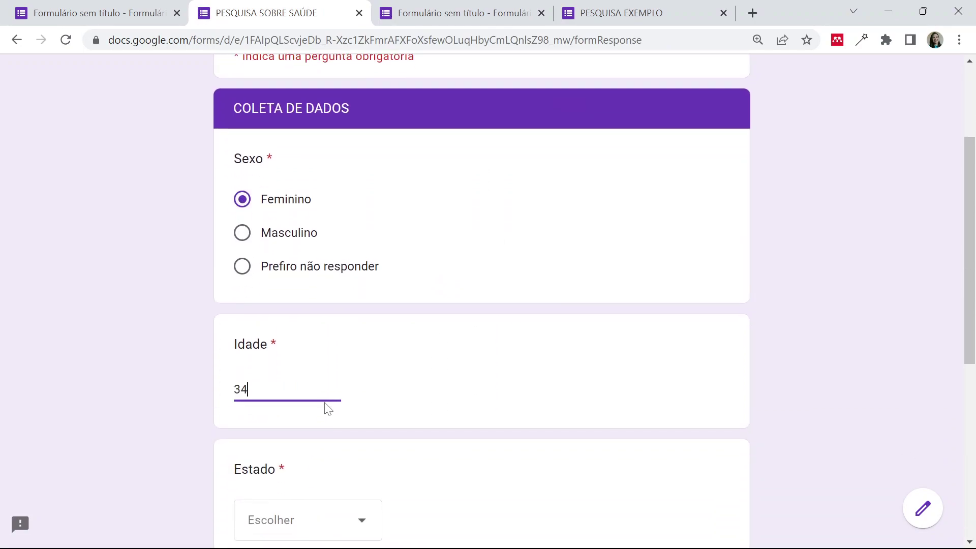
- Choose "SC" as the Estado and "Ensino Fundamental" as the Escolaridade, and continue to the food section
{"action": "scroll", "coordinate": [316, 411], "scroll_direction": "down", "scroll_amount": 3}
{"action": "scroll", "coordinate": [307, 379], "scroll_direction": "down", "scroll_amount": 1}
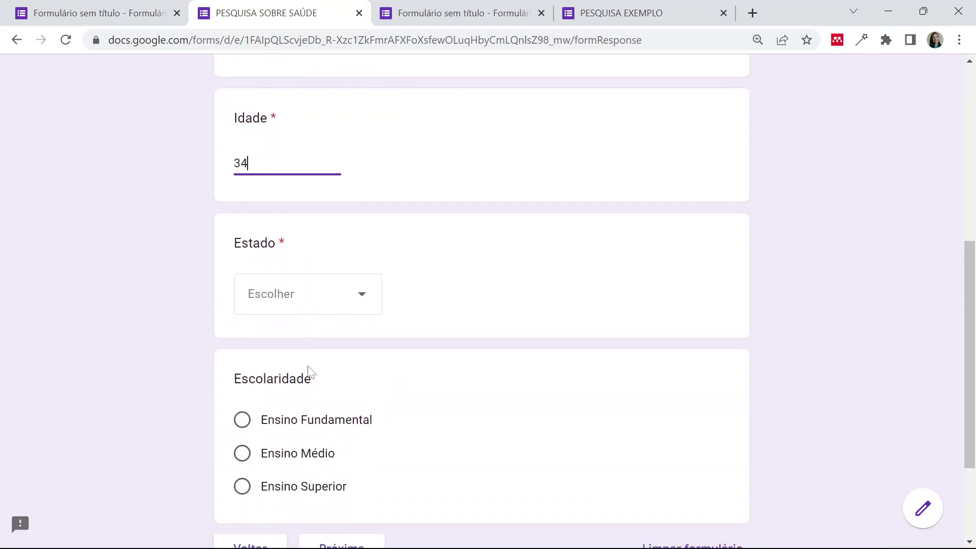
{"action": "left_click", "coordinate": [307, 305]}
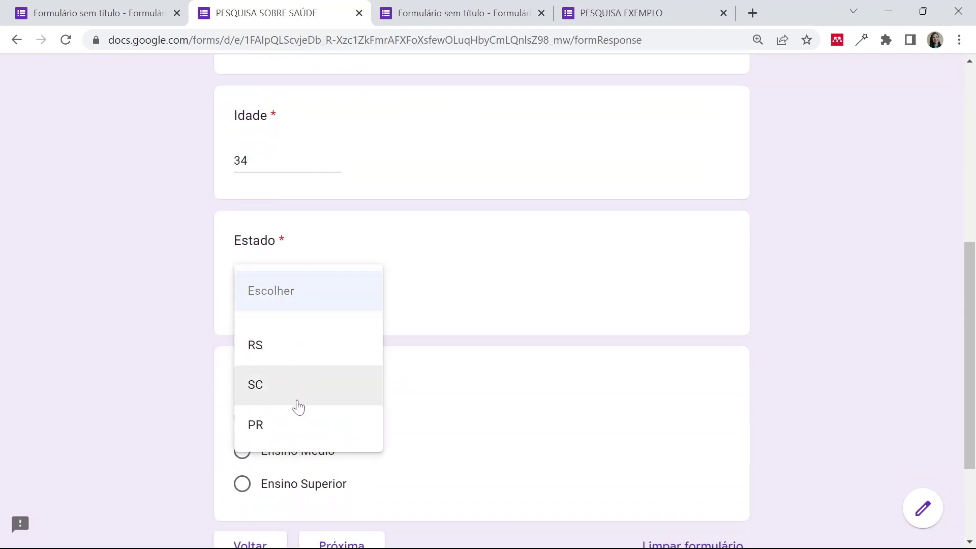
{"action": "left_click", "coordinate": [282, 384]}
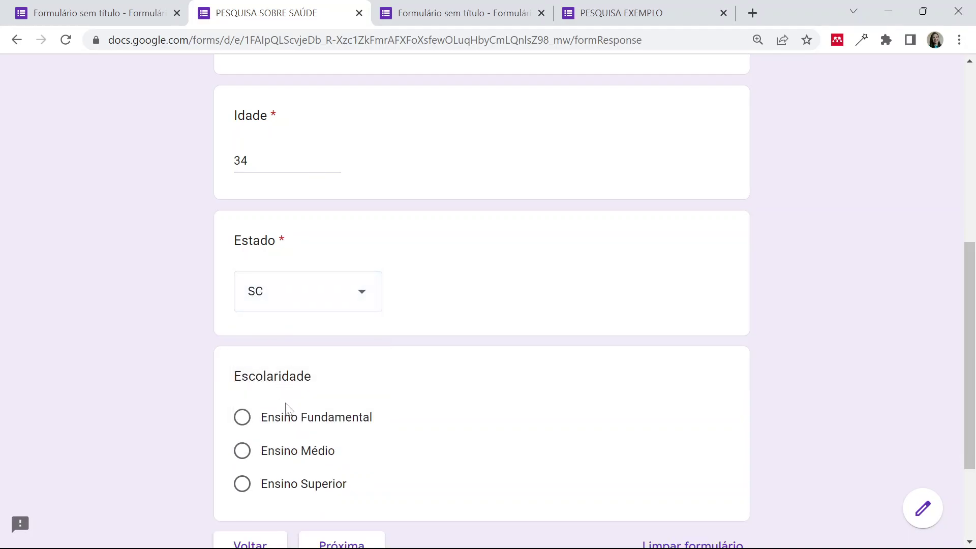
{"action": "left_click", "coordinate": [289, 418]}
{"action": "scroll", "coordinate": [298, 420], "scroll_direction": "down", "scroll_amount": 3}
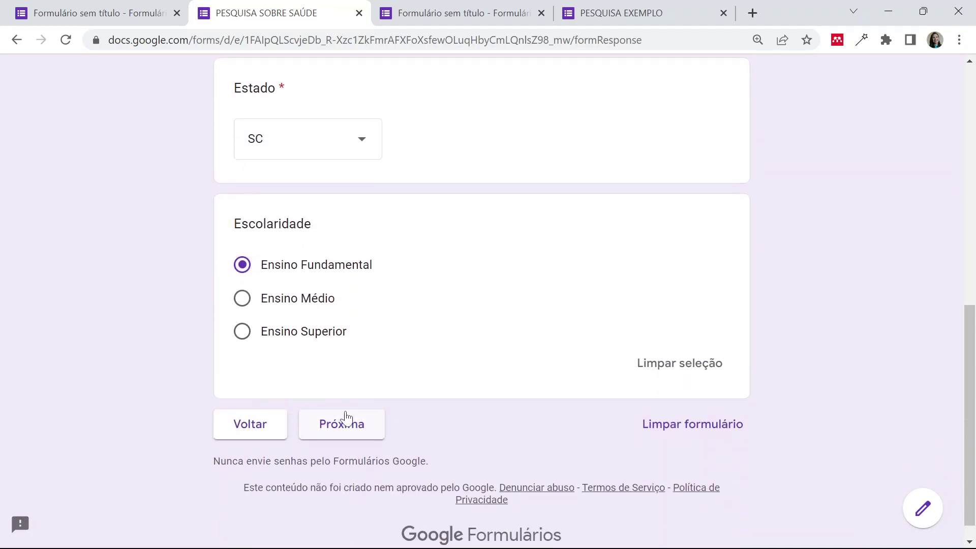
{"action": "left_click", "coordinate": [346, 422]}
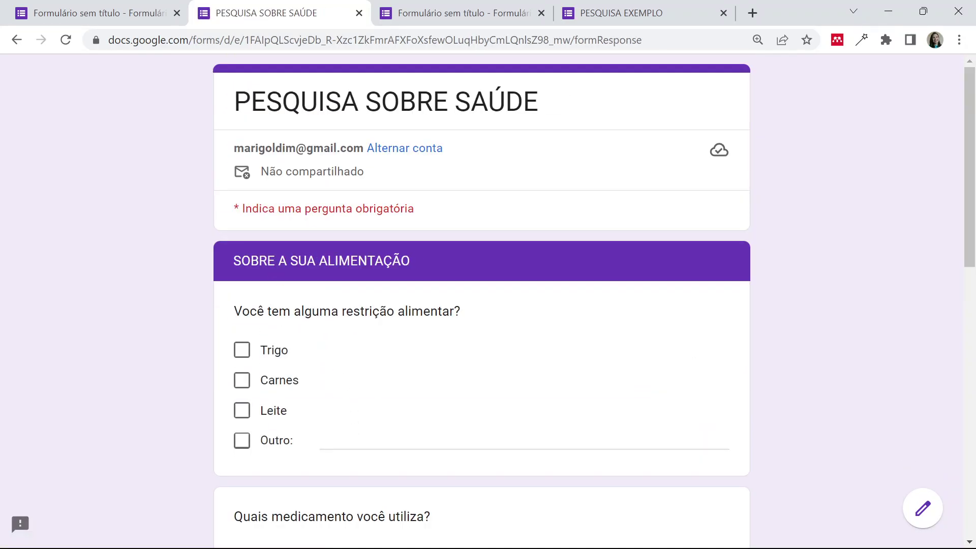
- Mark "Trigo", "Carnes" and "Outro" as food restrictions, entering "industrializados" for the other answer
{"action": "left_click", "coordinate": [243, 351]}
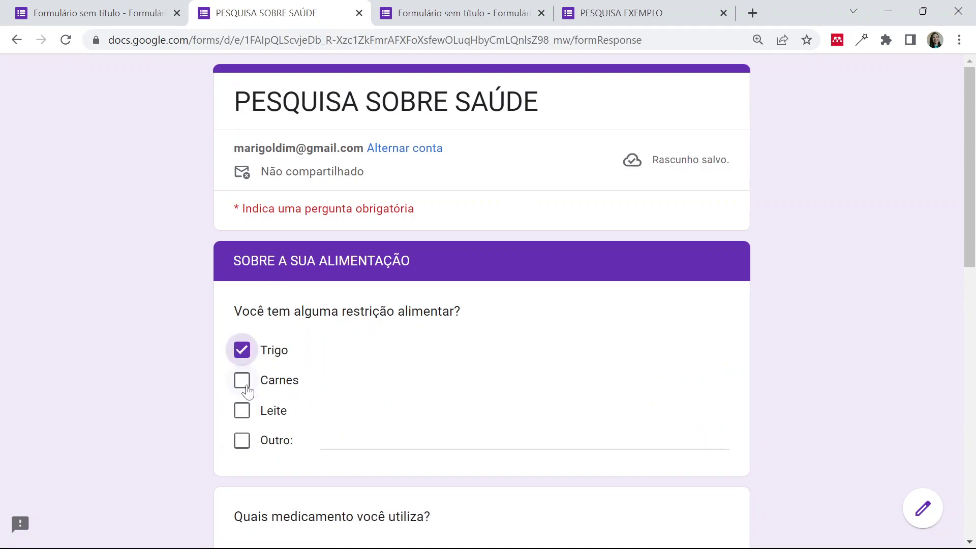
{"action": "left_click", "coordinate": [247, 385]}
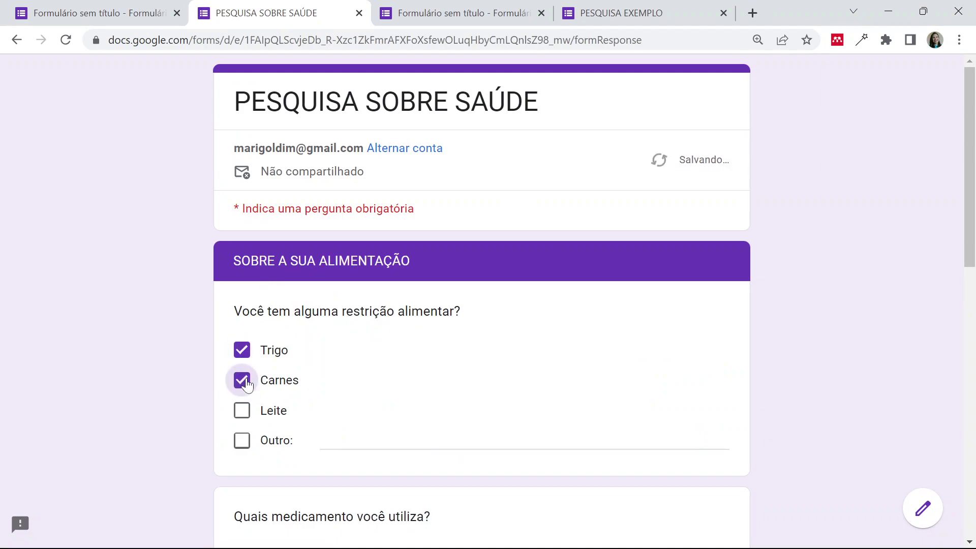
{"action": "left_click", "coordinate": [252, 443]}
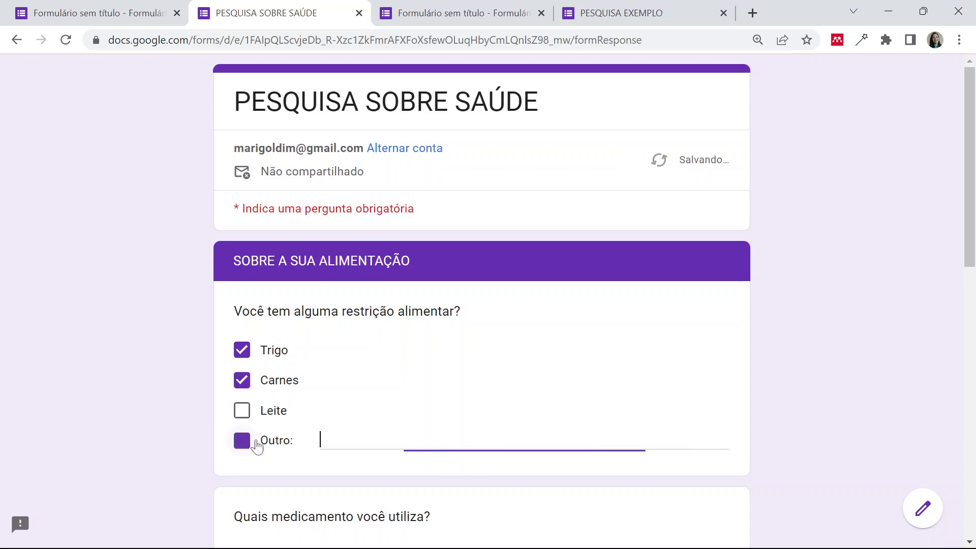
{"action": "type", "text": "industria"}
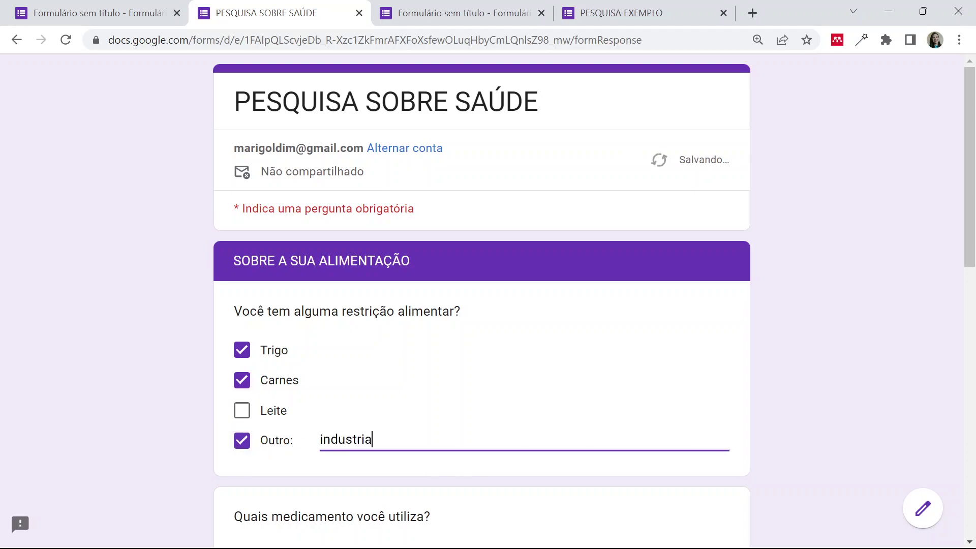
{"action": "type", "text": "lizados"}
{"action": "left_click", "coordinate": [188, 404]}
- Answer the meals grid with "Não" for Café da manhã and "Sim" for Almoço and Janta
{"action": "scroll", "coordinate": [189, 403], "scroll_direction": "down", "scroll_amount": 4}
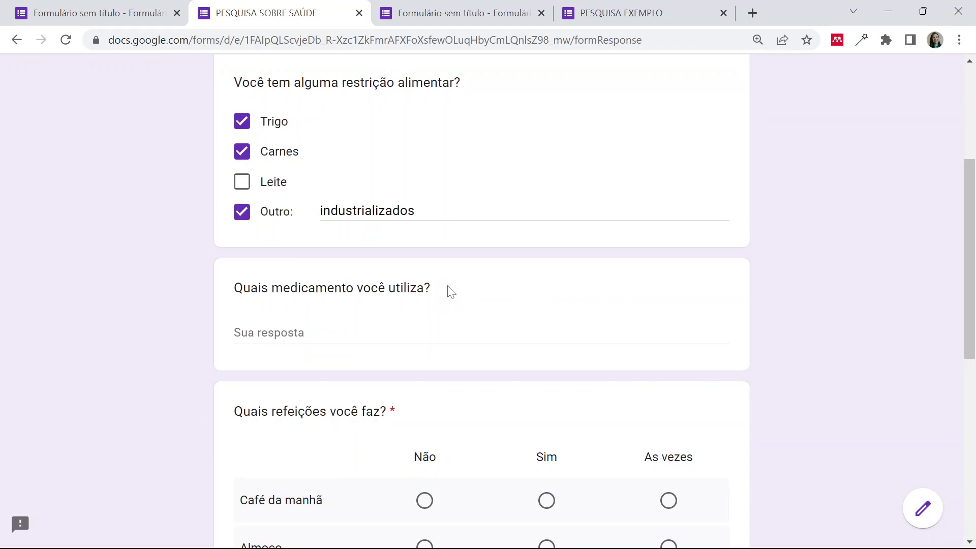
{"action": "double_click", "coordinate": [399, 410]}
{"action": "left_click", "coordinate": [396, 412]}
{"action": "scroll", "coordinate": [476, 316], "scroll_direction": "down", "scroll_amount": 4}
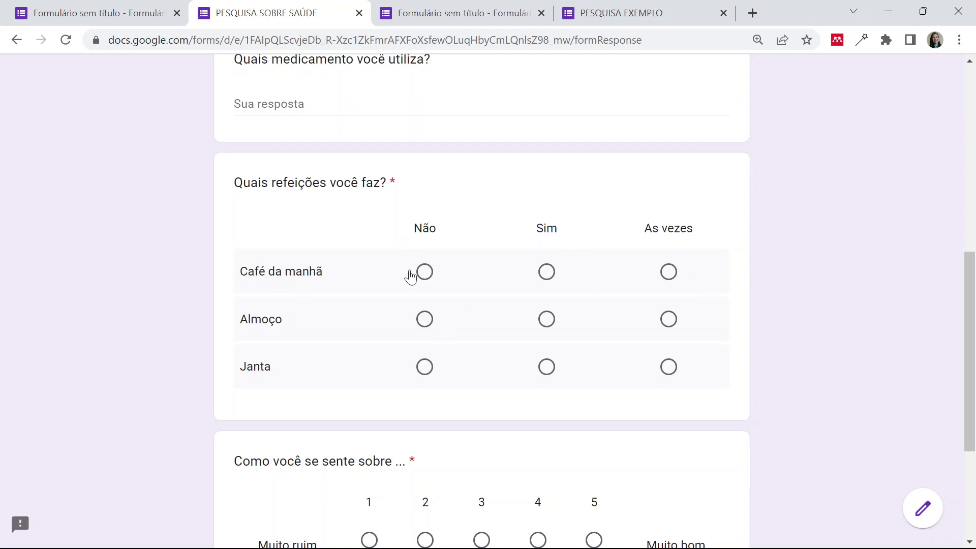
{"action": "left_click", "coordinate": [424, 275]}
{"action": "left_click", "coordinate": [549, 326]}
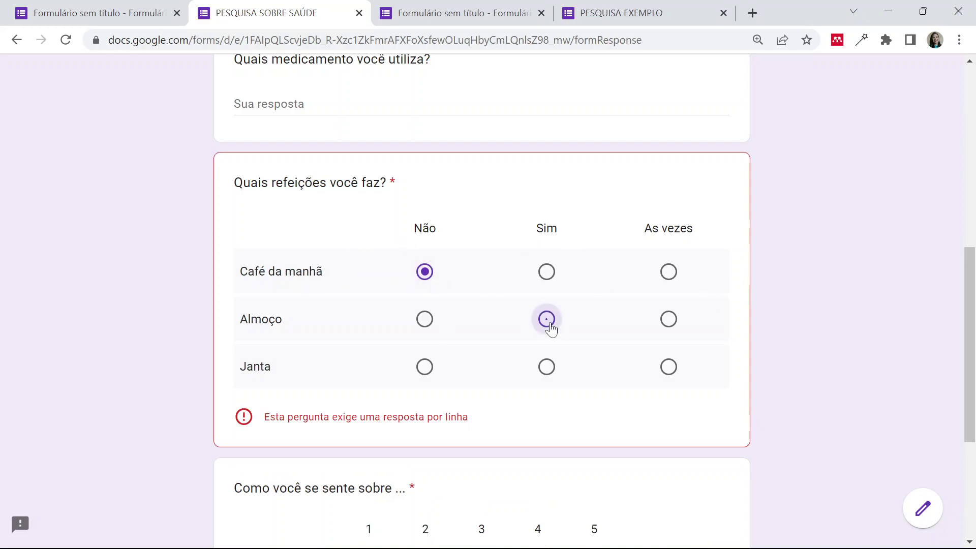
{"action": "left_click", "coordinate": [548, 368]}
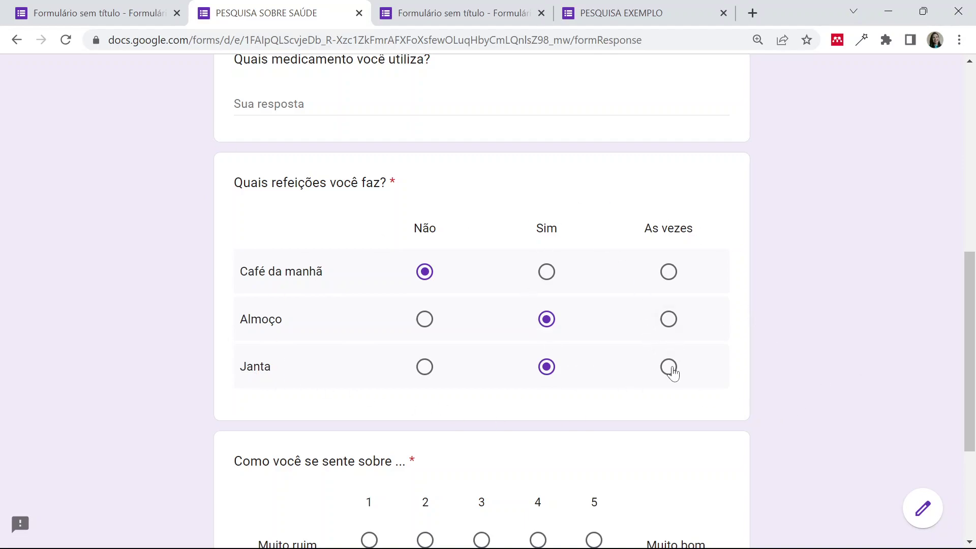
- Rate the "Como você se sente sobre ..." scale as 2 and submit the response
{"action": "scroll", "coordinate": [834, 376], "scroll_direction": "down", "scroll_amount": 3}
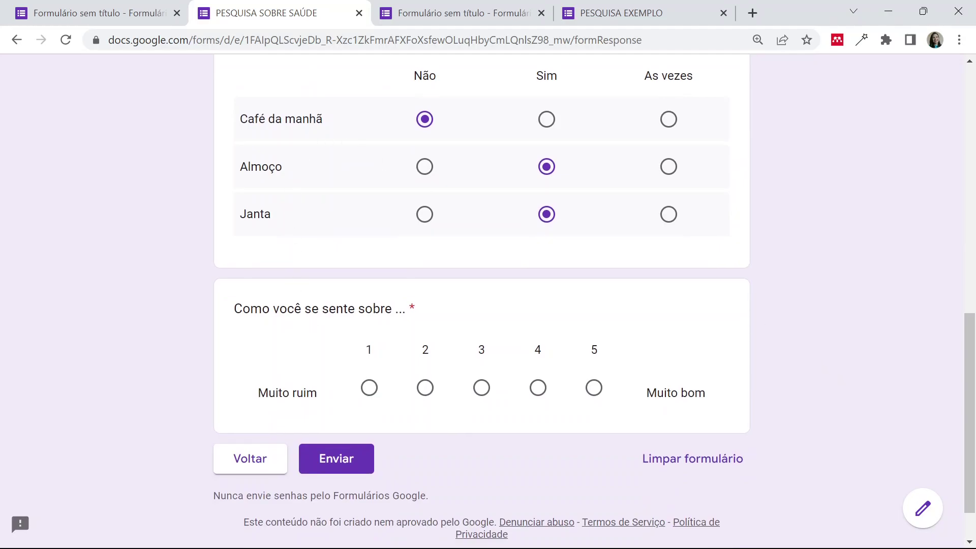
{"action": "left_click", "coordinate": [425, 388]}
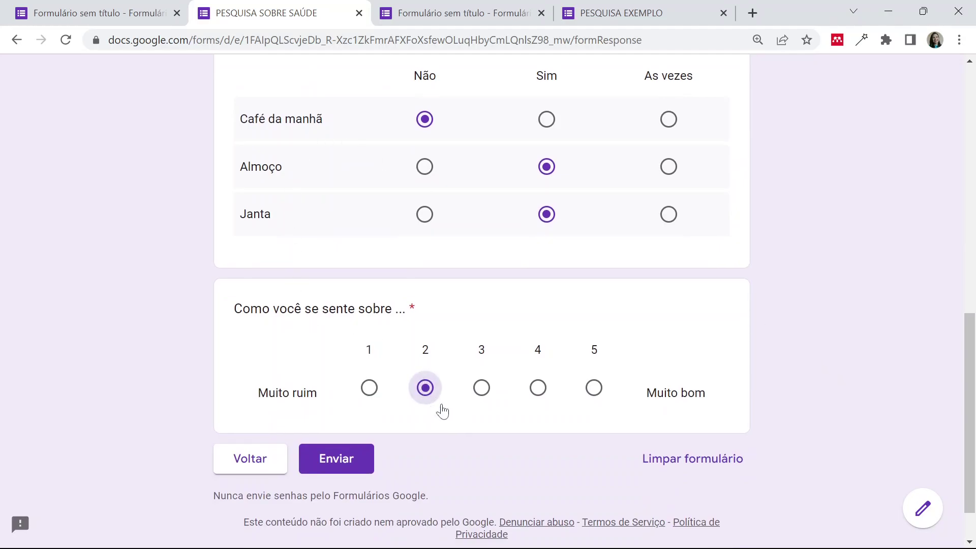
{"action": "left_click", "coordinate": [342, 460]}
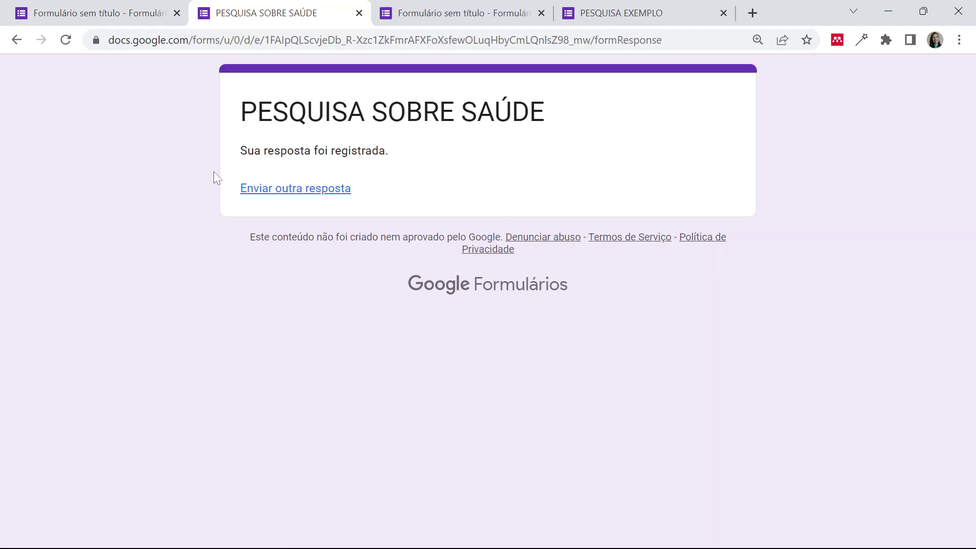
- Return to the form editor and examine the response summary charts for the participation, Sexo, Idade and Estado questions
{"action": "left_click", "coordinate": [104, 14]}
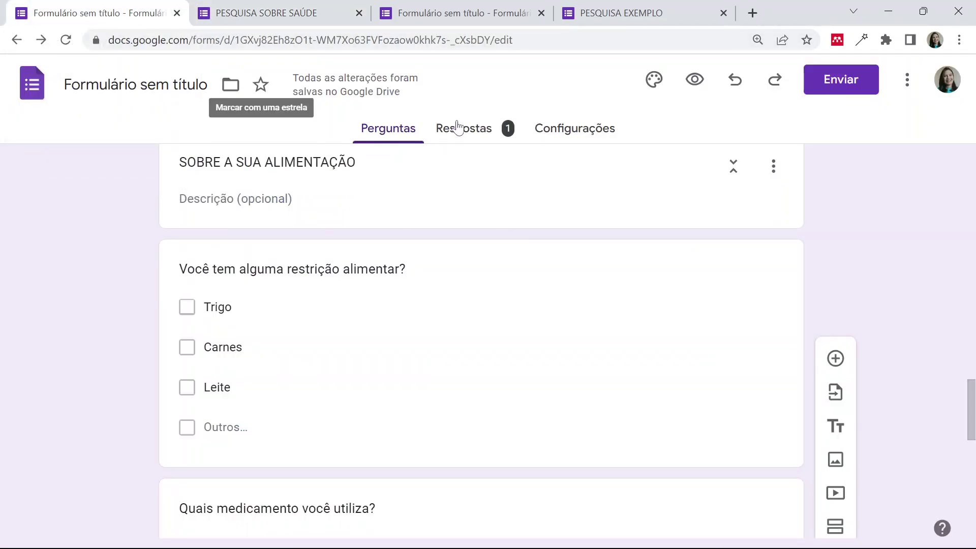
{"action": "left_click", "coordinate": [488, 132]}
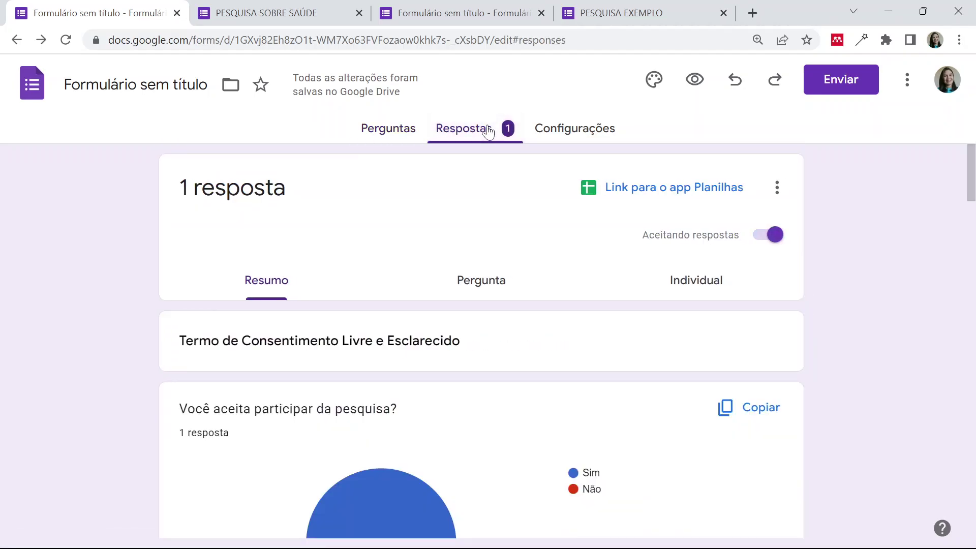
{"action": "scroll", "coordinate": [388, 405], "scroll_direction": "down", "scroll_amount": 3}
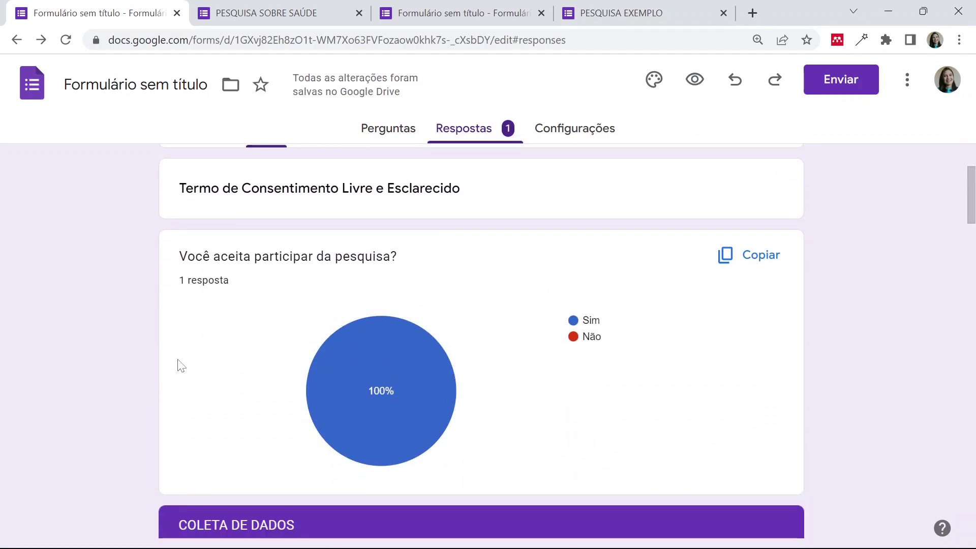
{"action": "mouse_move", "coordinate": [334, 382]}
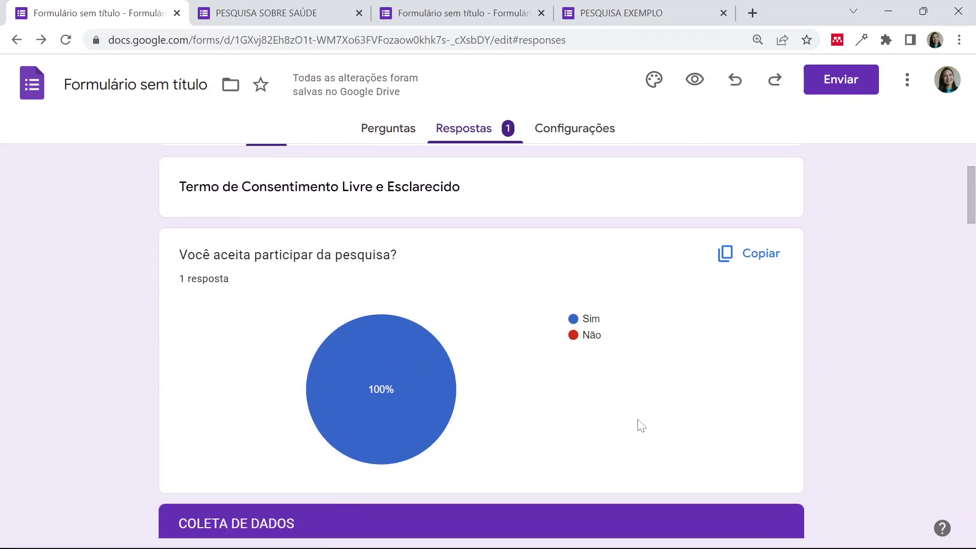
{"action": "scroll", "coordinate": [638, 427], "scroll_direction": "down", "scroll_amount": 1}
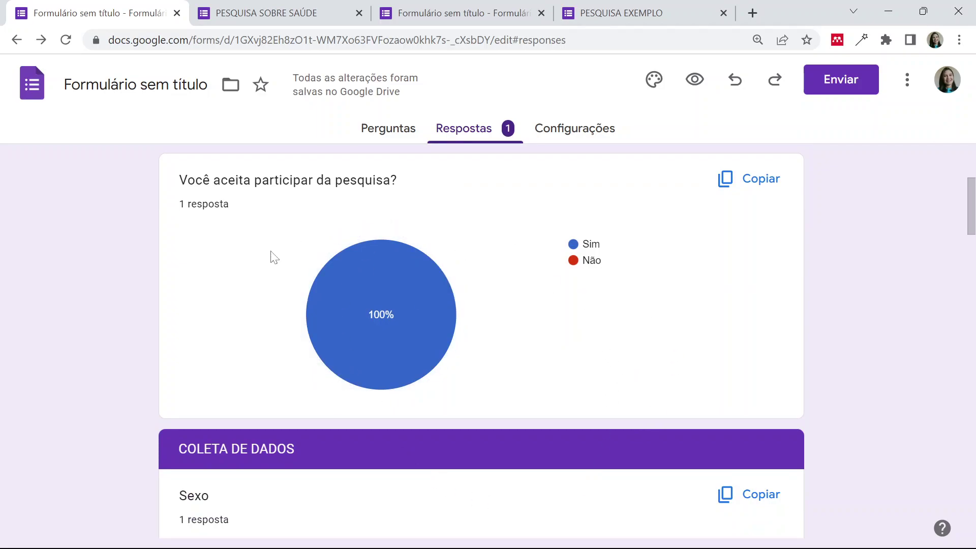
{"action": "scroll", "coordinate": [545, 390], "scroll_direction": "down", "scroll_amount": 3}
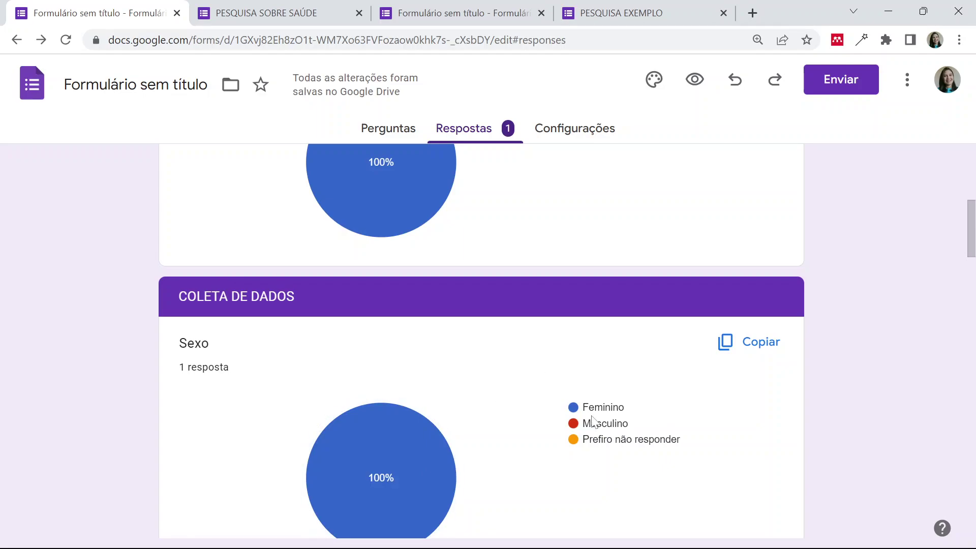
{"action": "scroll", "coordinate": [568, 422], "scroll_direction": "down", "scroll_amount": 1}
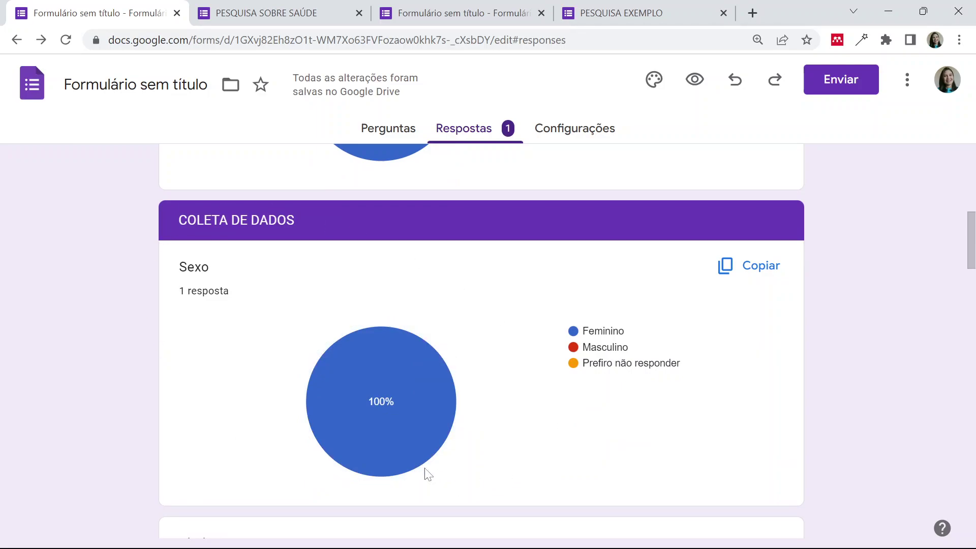
{"action": "left_click", "coordinate": [775, 273]}
{"action": "scroll", "coordinate": [469, 398], "scroll_direction": "down", "scroll_amount": 3}
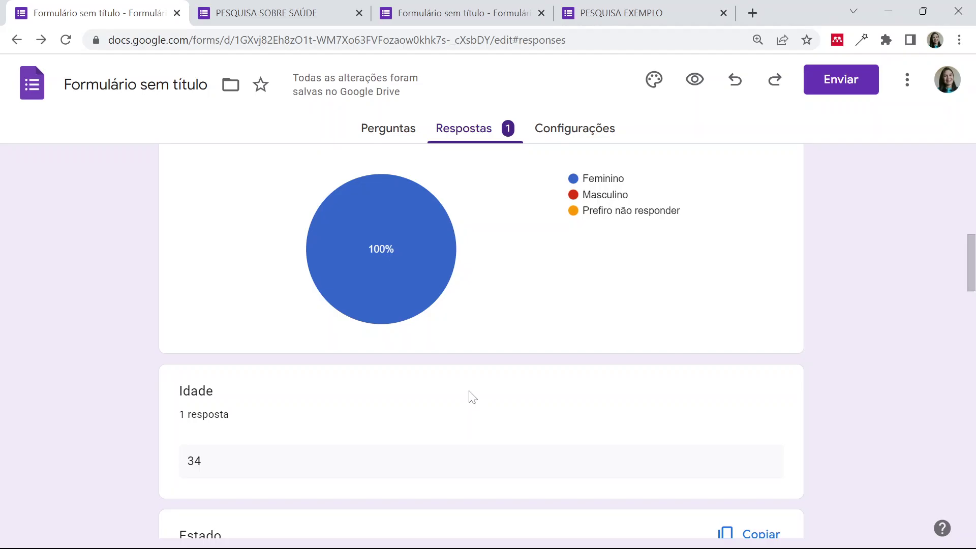
{"action": "scroll", "coordinate": [268, 398], "scroll_direction": "down", "scroll_amount": 10}
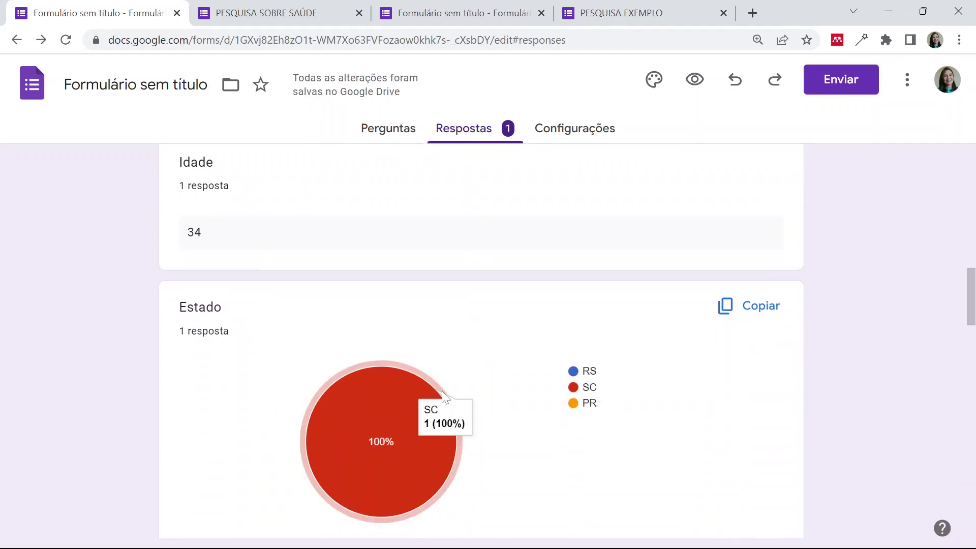
{"action": "scroll", "coordinate": [447, 386], "scroll_direction": "down", "scroll_amount": 2}
{"action": "scroll", "coordinate": [446, 386], "scroll_direction": "up", "scroll_amount": 15}
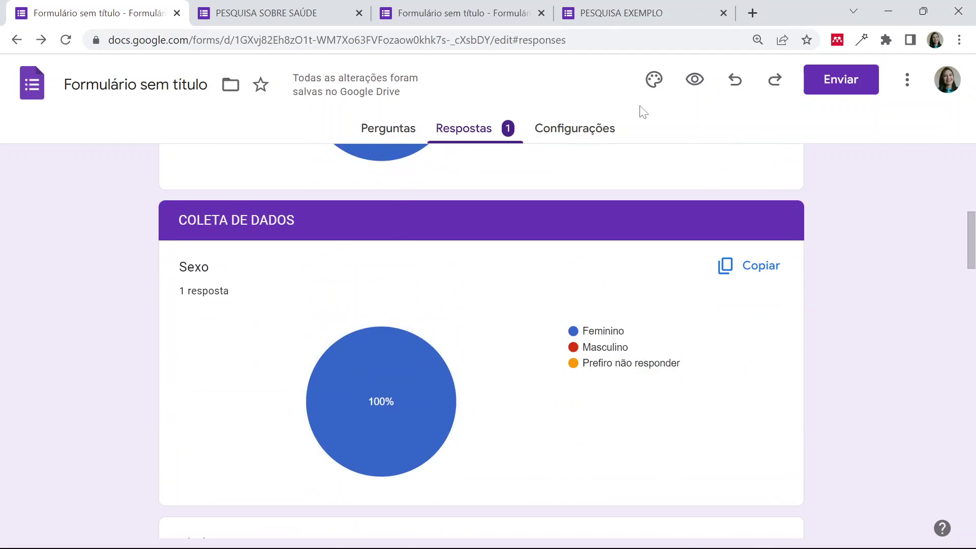
- Generate a shortened link for sending the form and copy it
{"action": "left_click", "coordinate": [859, 84]}
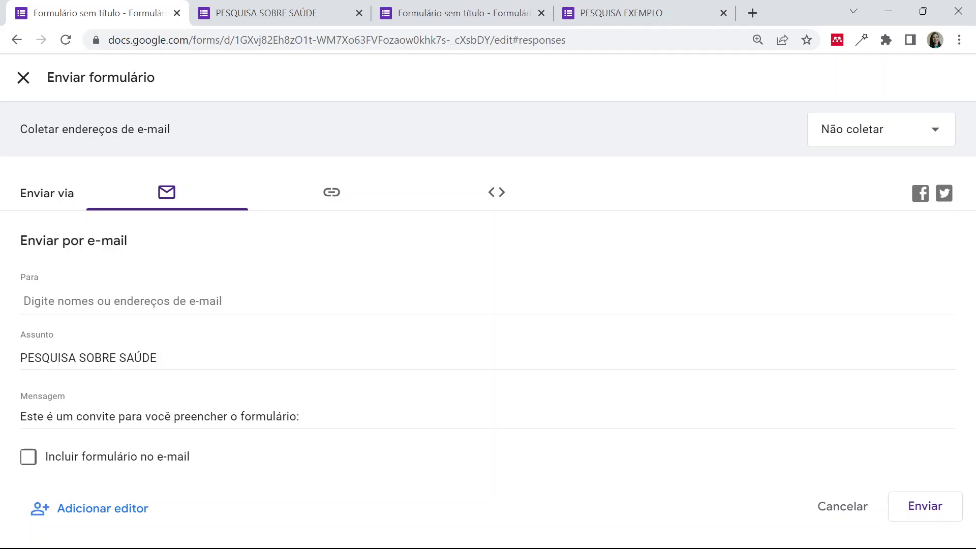
{"action": "left_click", "coordinate": [24, 301]}
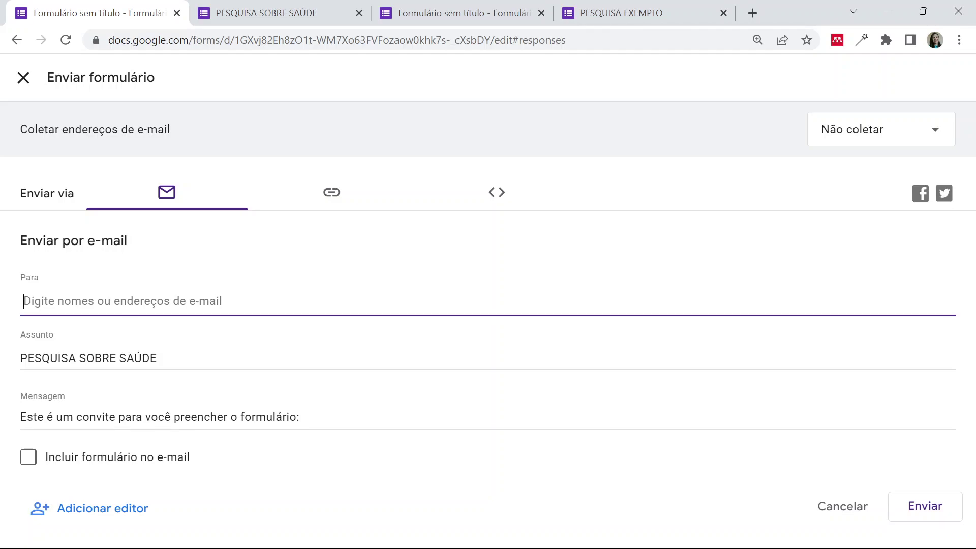
{"action": "left_click", "coordinate": [330, 199]}
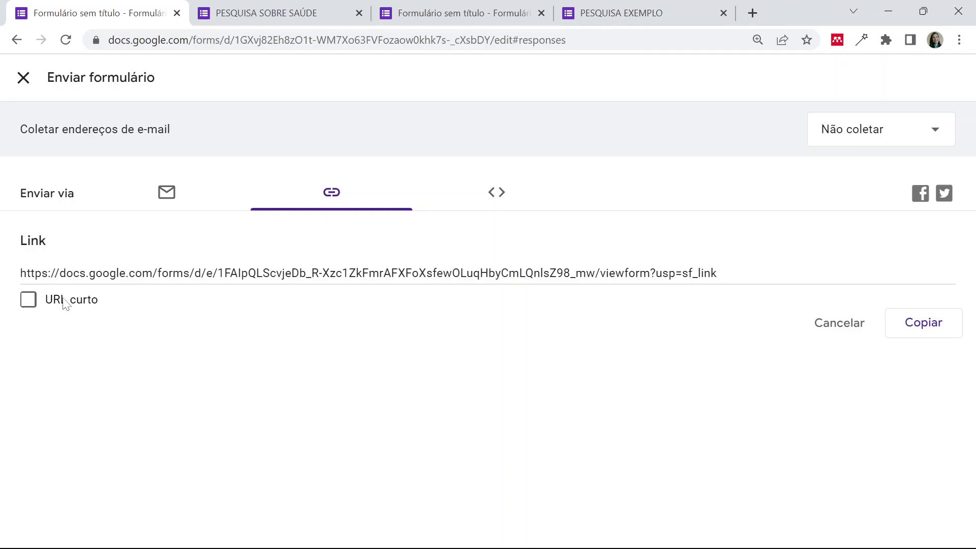
{"action": "left_click", "coordinate": [28, 305]}
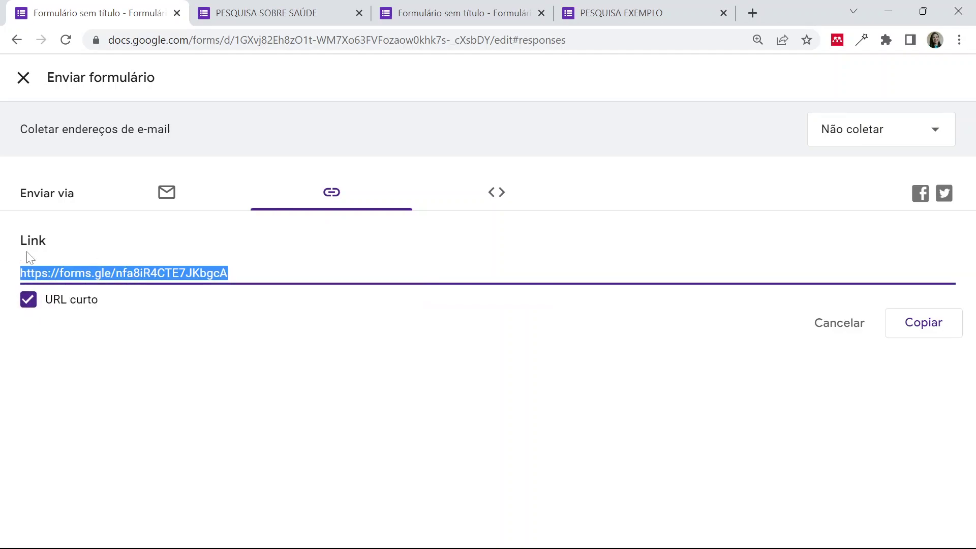
{"action": "left_click", "coordinate": [916, 330]}
- Look at the form's HTML embed option, return to the short link and close the sending options
{"action": "left_click", "coordinate": [503, 205]}
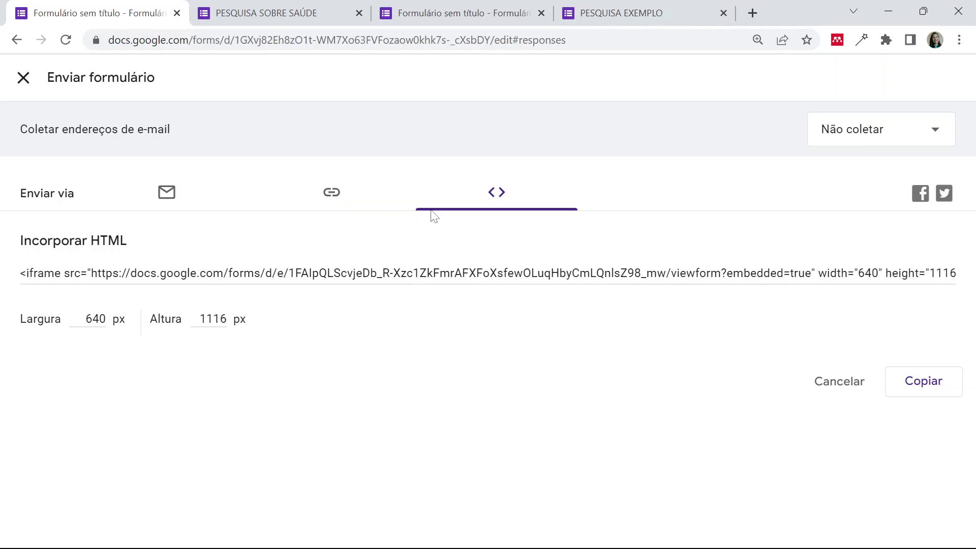
{"action": "left_click", "coordinate": [332, 196]}
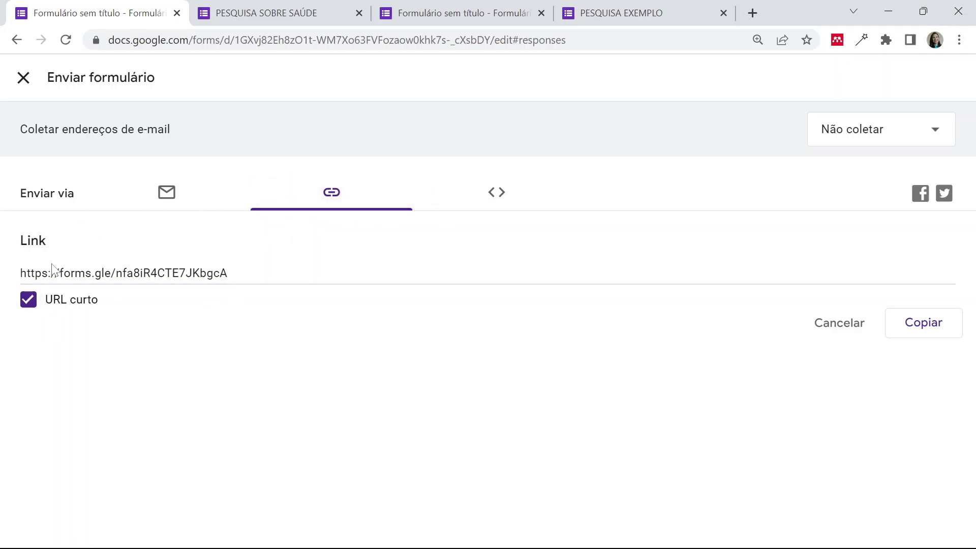
{"action": "left_click", "coordinate": [23, 277]}
{"action": "left_click", "coordinate": [23, 277]}
{"action": "left_click", "coordinate": [24, 79]}
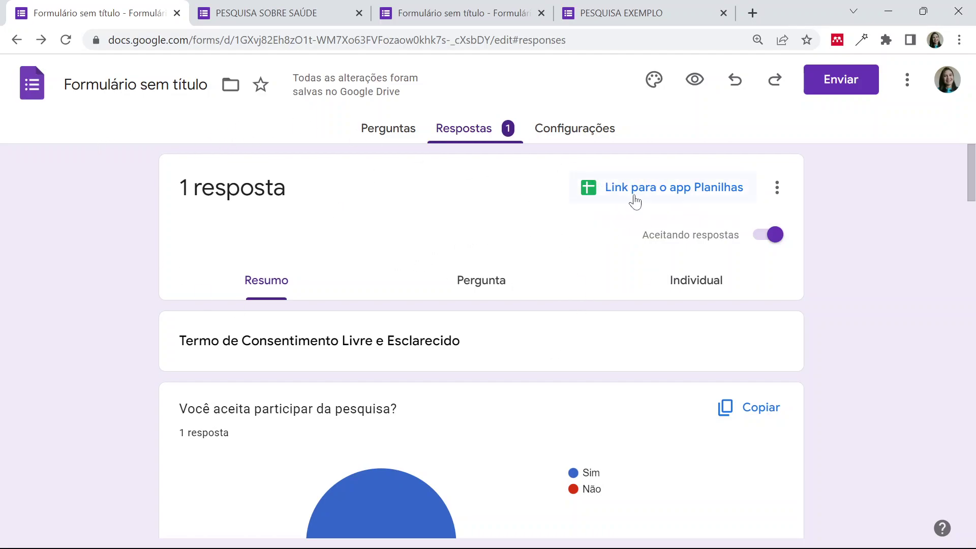
- Link the form's responses to a new spreadsheet and look at the file formats it can be downloaded in
{"action": "left_click", "coordinate": [674, 195]}
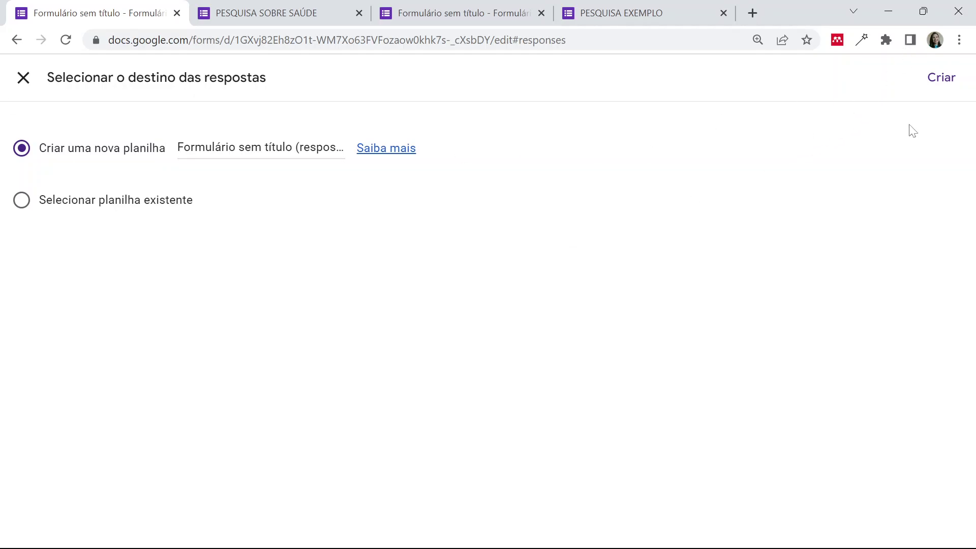
{"action": "left_click", "coordinate": [941, 77]}
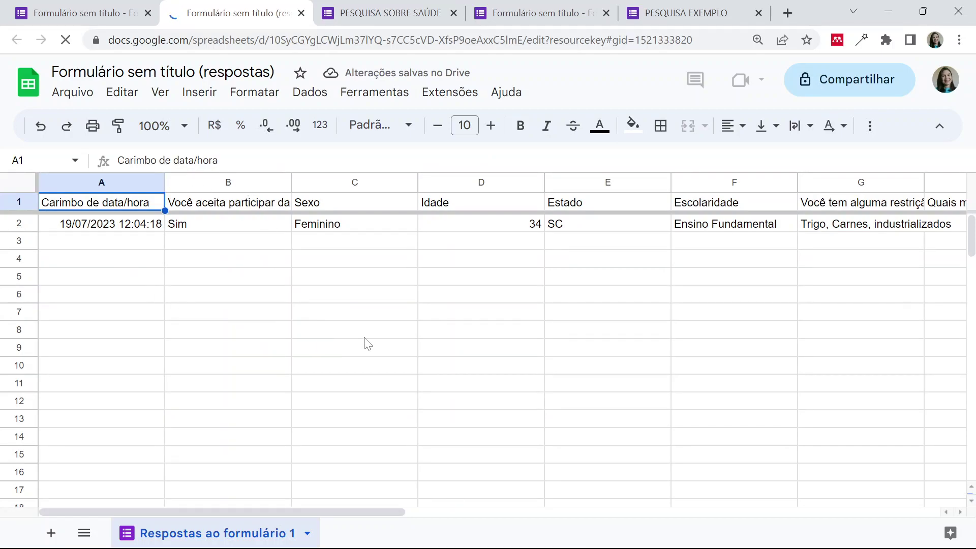
{"action": "left_click", "coordinate": [73, 92]}
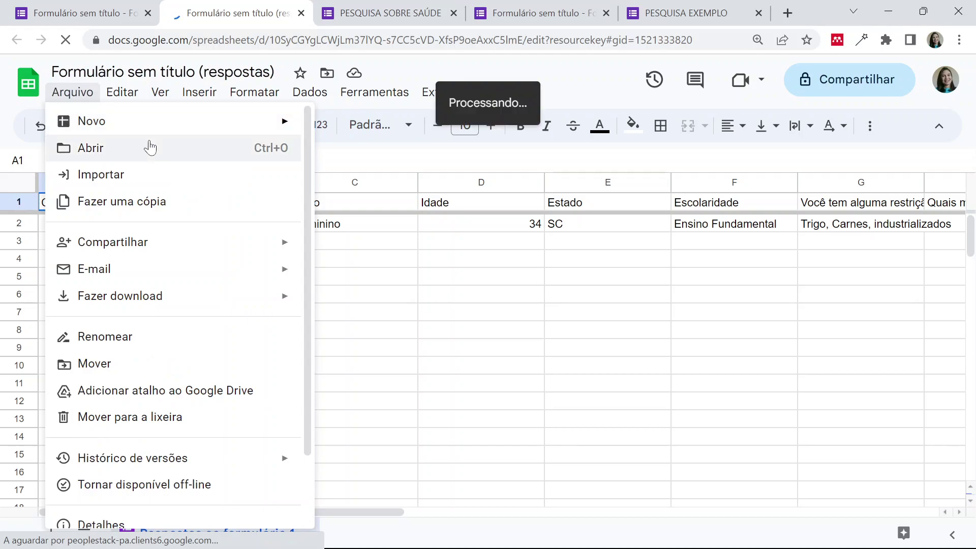
{"action": "mouse_move", "coordinate": [227, 292]}
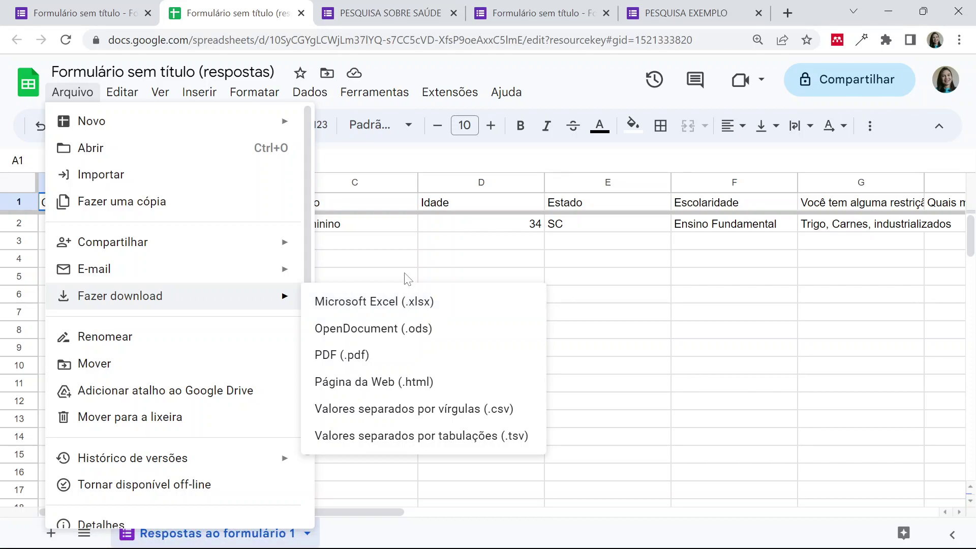
{"action": "left_click", "coordinate": [413, 258]}
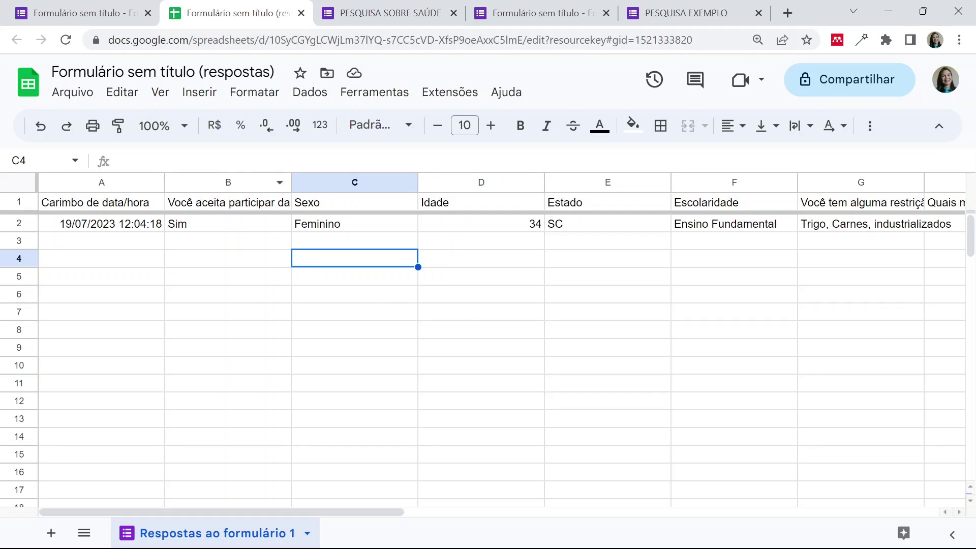
- Return to the form's questions and name the form file PESQUISA SOBRE SAÚDE
{"action": "left_click", "coordinate": [131, 18]}
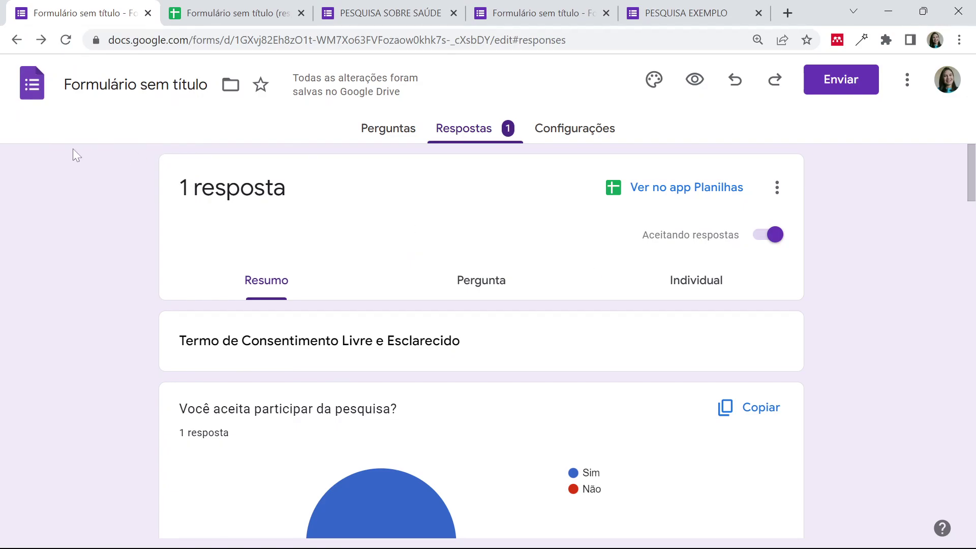
{"action": "left_click", "coordinate": [402, 136]}
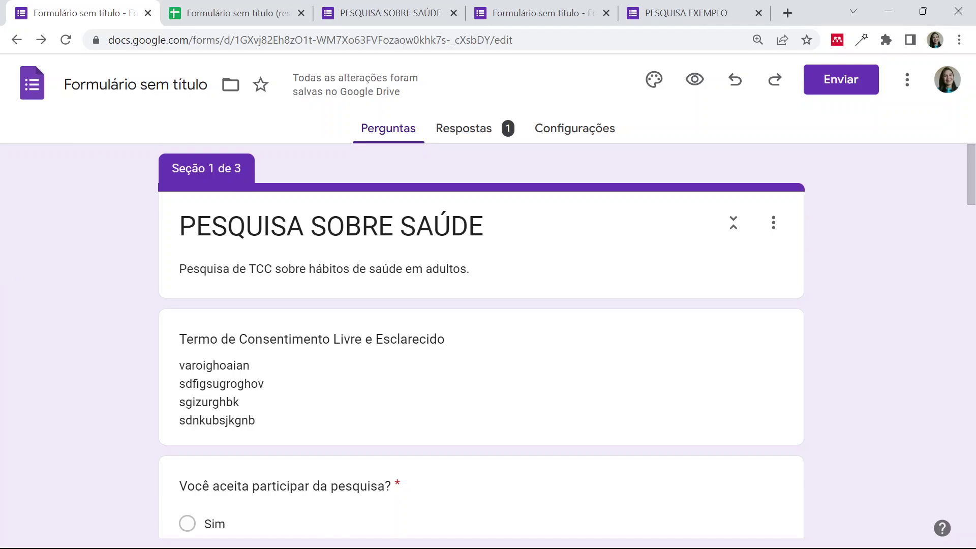
{"action": "left_click", "coordinate": [135, 84]}
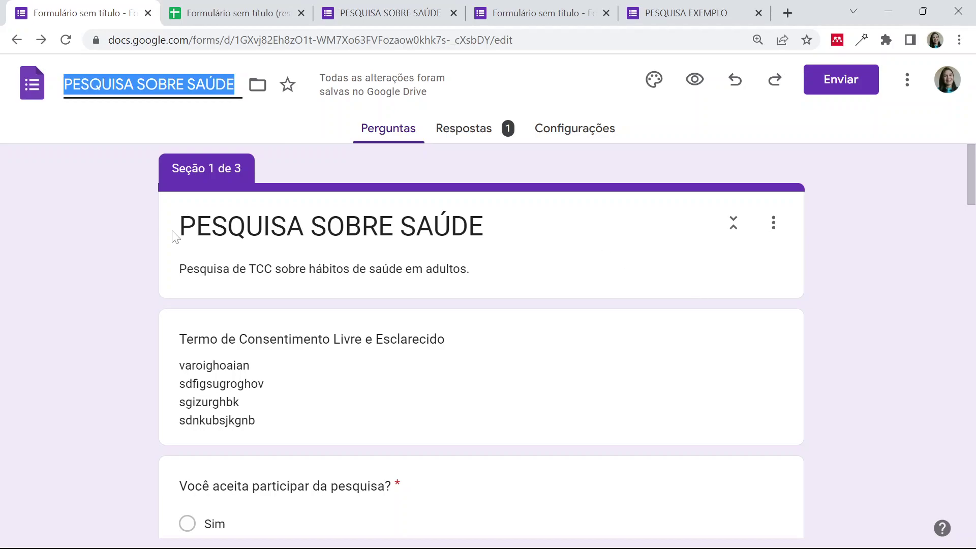
{"action": "left_click", "coordinate": [105, 117]}
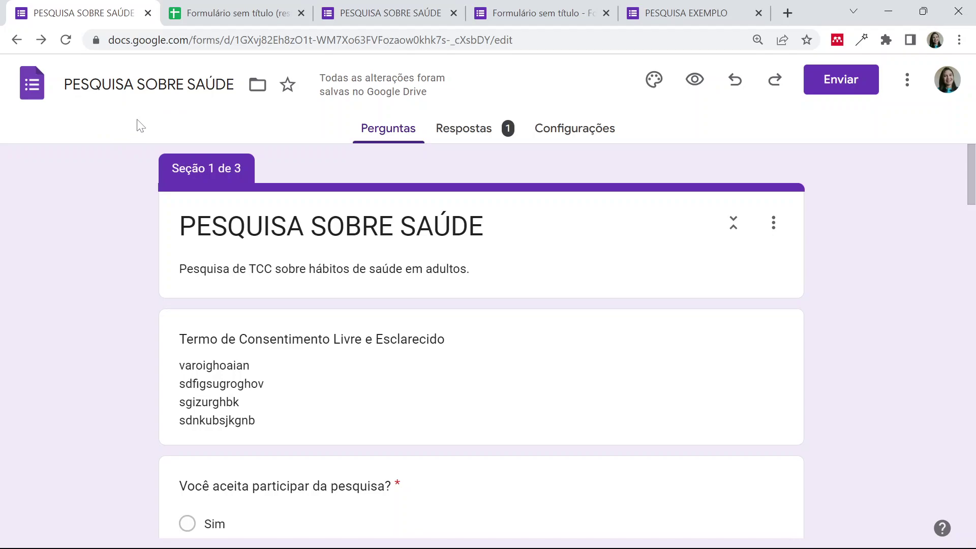
- Switch to the PESQUISA EXEMPLO form's editor and examine its response summary for Sexo, Idade and Estado do Brasil
{"action": "mouse_move", "coordinate": [708, 8]}
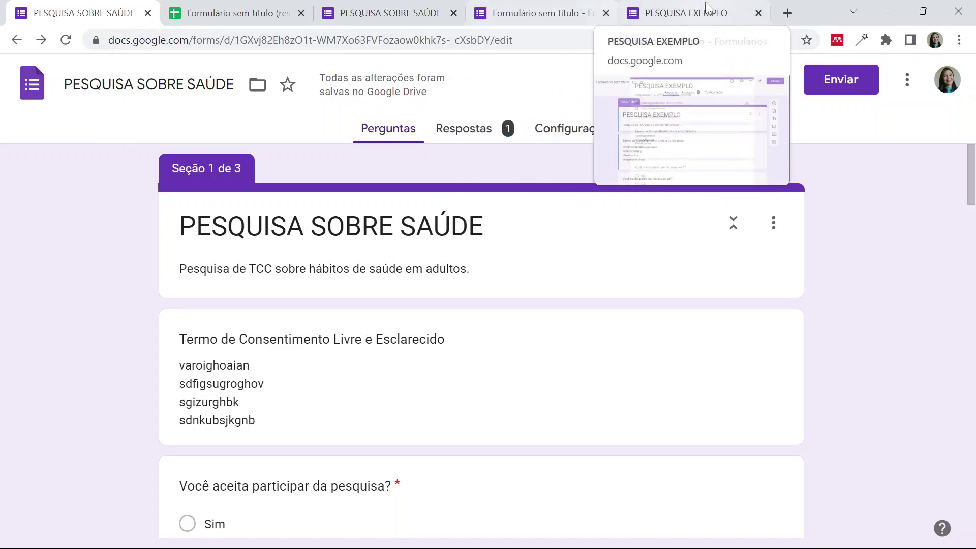
{"action": "left_click", "coordinate": [677, 10]}
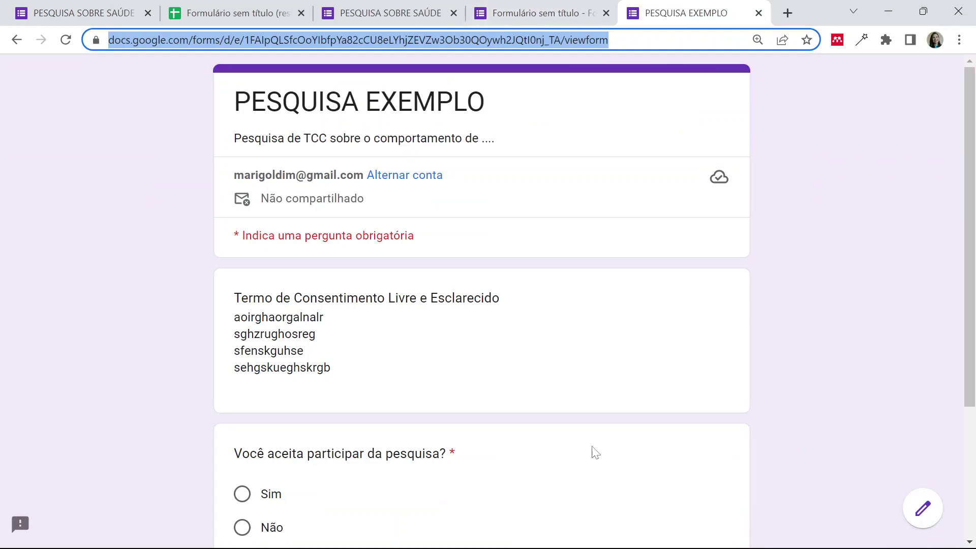
{"action": "left_click", "coordinate": [571, 14]}
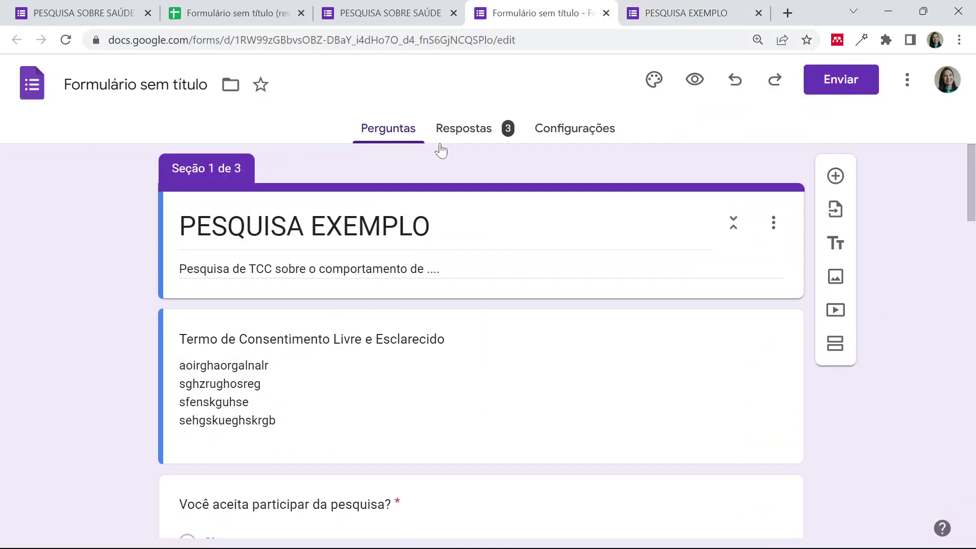
{"action": "left_click", "coordinate": [485, 133]}
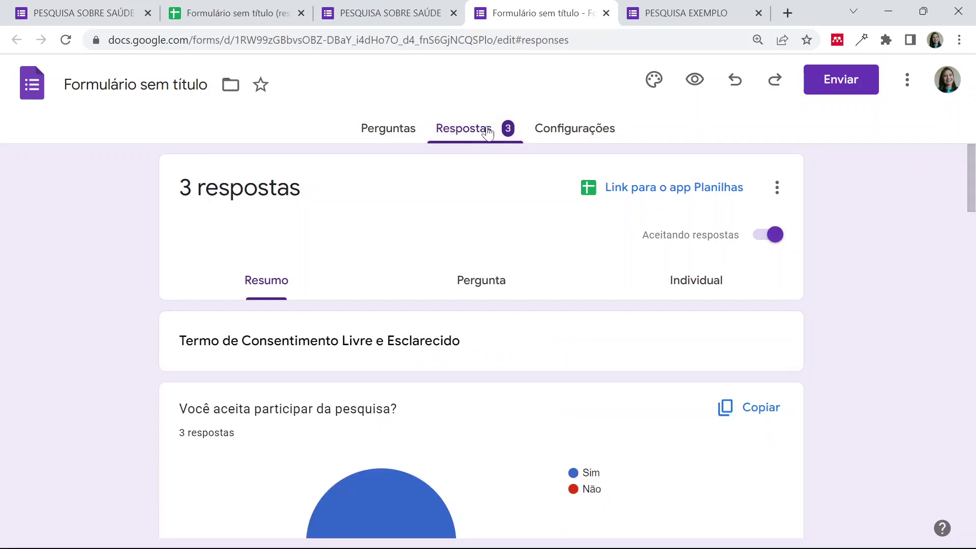
{"action": "scroll", "coordinate": [534, 337], "scroll_direction": "down", "scroll_amount": 6}
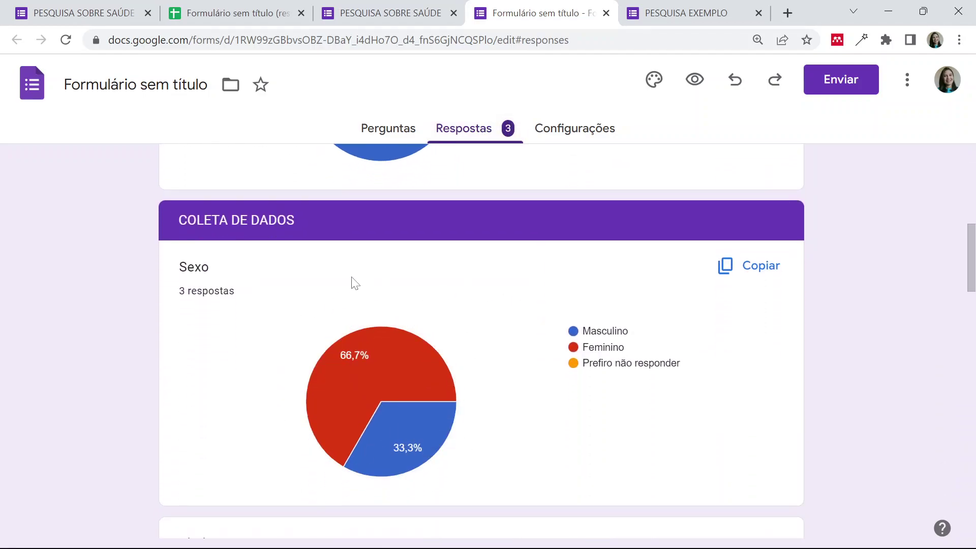
{"action": "scroll", "coordinate": [689, 446], "scroll_direction": "down", "scroll_amount": 1}
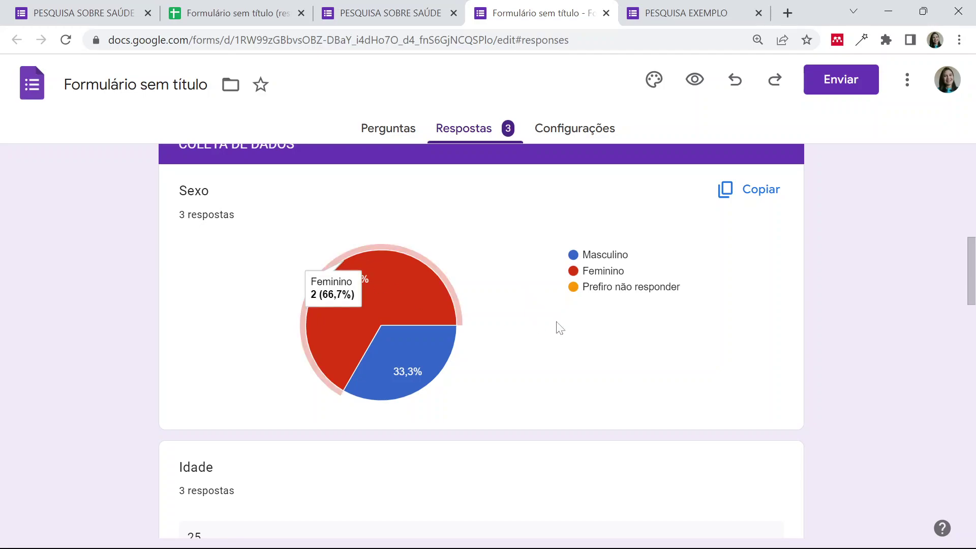
{"action": "scroll", "coordinate": [585, 325], "scroll_direction": "down", "scroll_amount": 3}
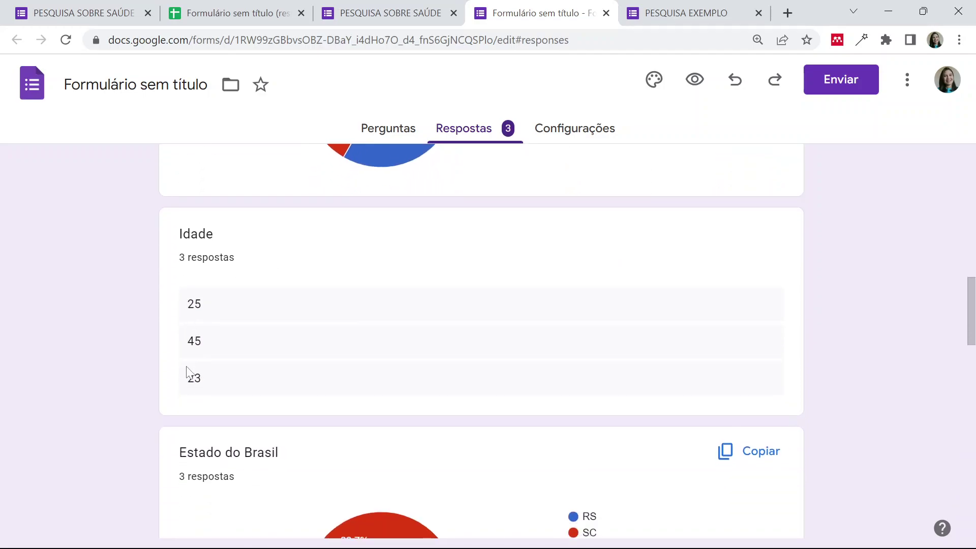
{"action": "scroll", "coordinate": [333, 430], "scroll_direction": "down", "scroll_amount": 3}
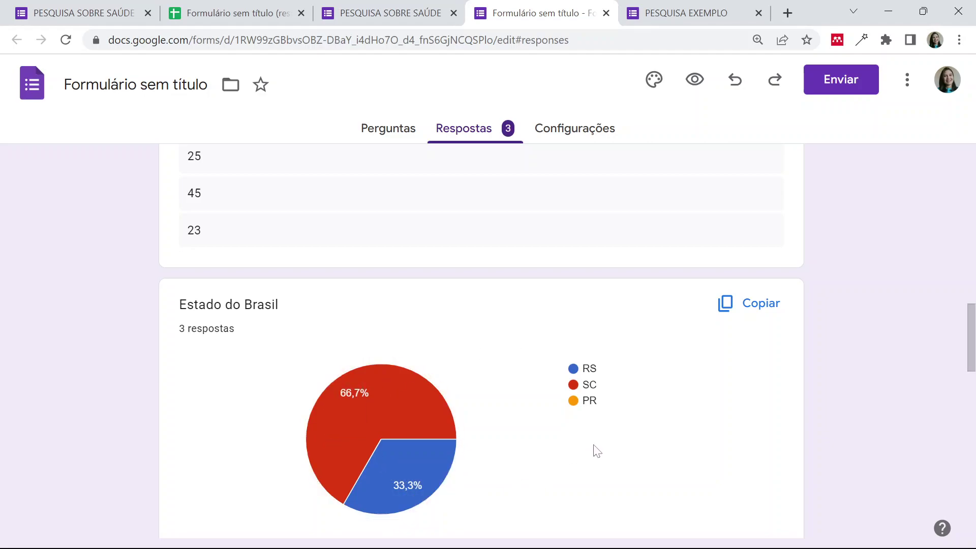
- Examine the summary of the "Como você se sente hoje?", 0 a 5 scale and "Quais alimentos você não consome?" questions
{"action": "scroll", "coordinate": [596, 451], "scroll_direction": "down", "scroll_amount": 7}
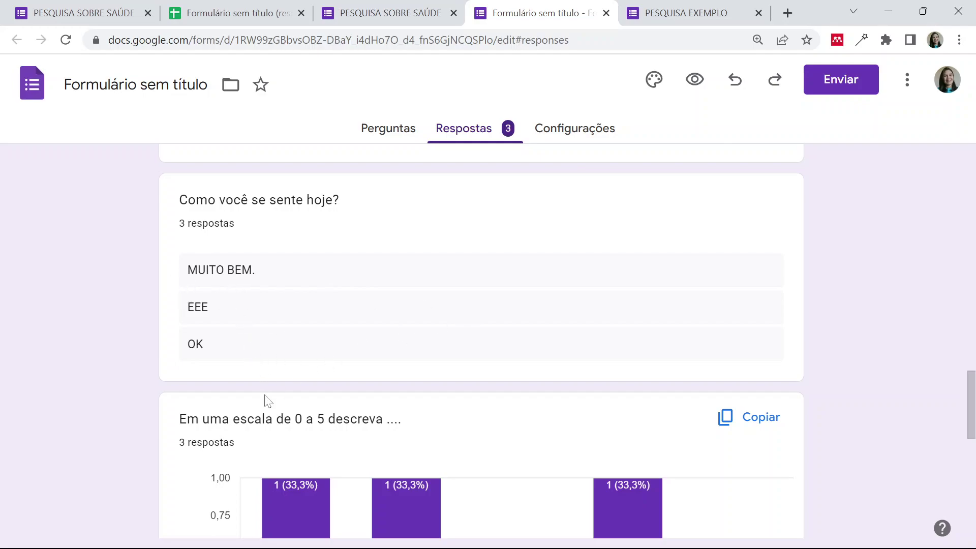
{"action": "scroll", "coordinate": [448, 422], "scroll_direction": "down", "scroll_amount": 5}
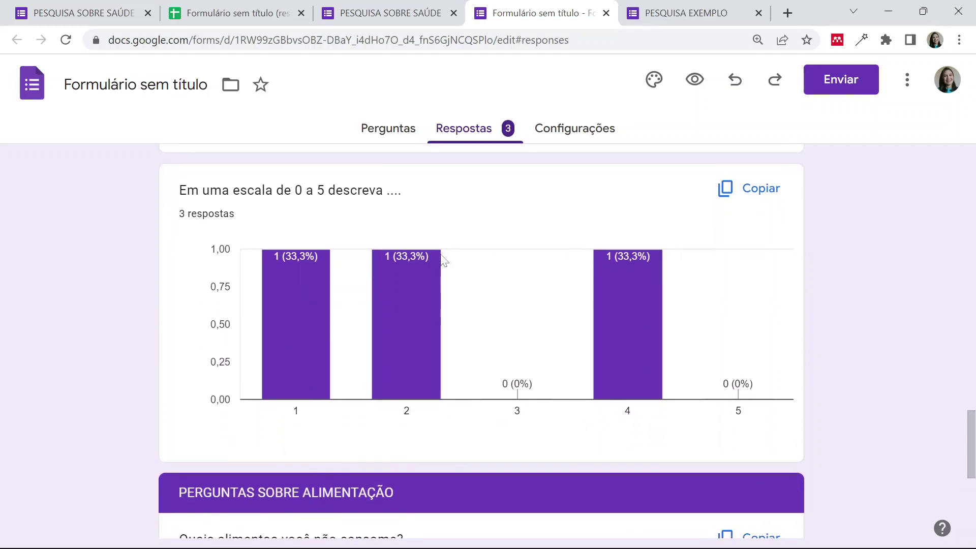
{"action": "scroll", "coordinate": [591, 423], "scroll_direction": "down", "scroll_amount": 5}
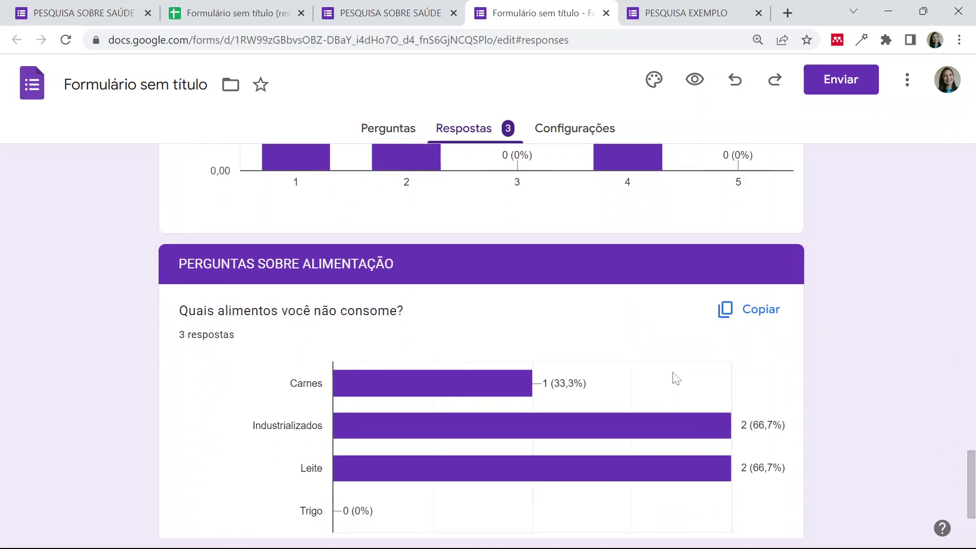
{"action": "scroll", "coordinate": [614, 398], "scroll_direction": "down", "scroll_amount": 2}
{"action": "scroll", "coordinate": [614, 398], "scroll_direction": "up", "scroll_amount": 20}
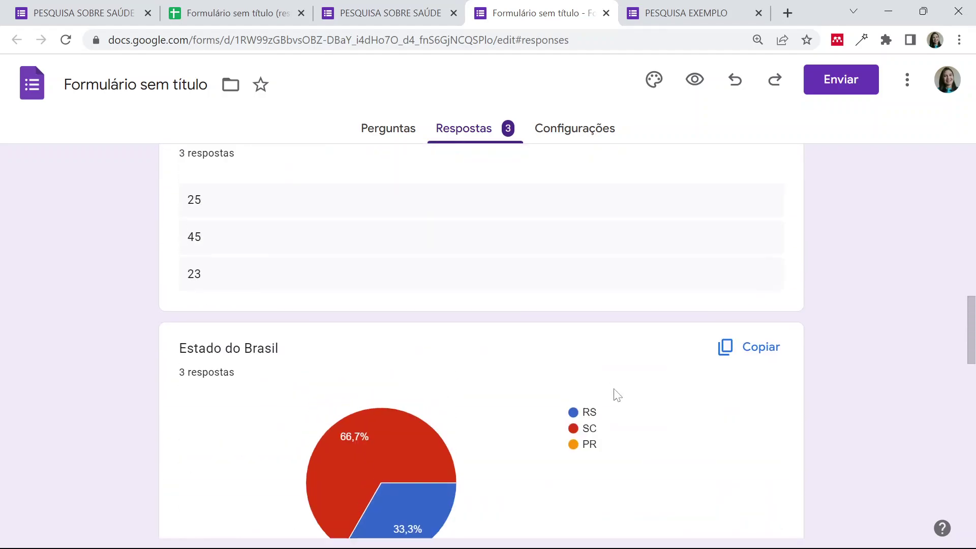
{"action": "scroll", "coordinate": [608, 362], "scroll_direction": "up", "scroll_amount": 9}
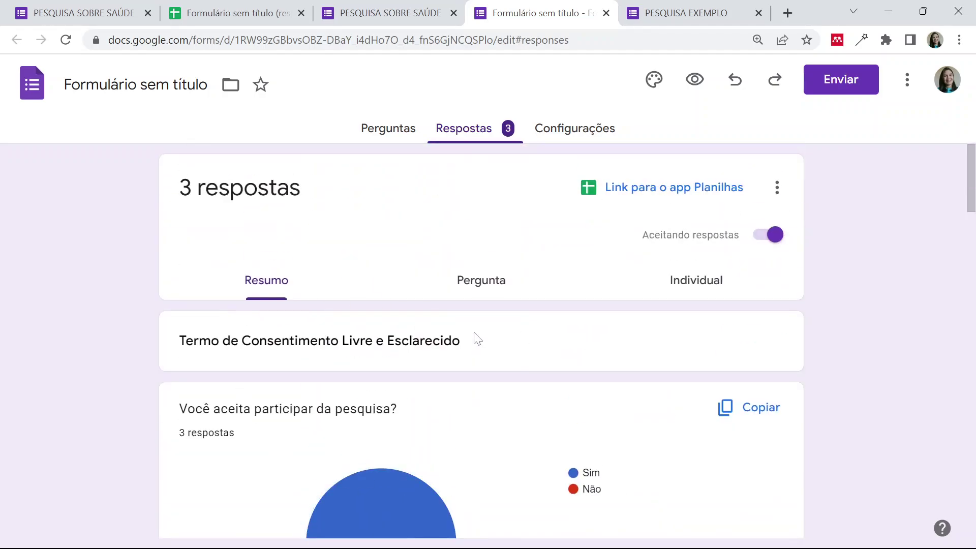
- View the responses by question, examining the answers to Estado do Brasil and "Como você se sente hoje?"
{"action": "scroll", "coordinate": [388, 291], "scroll_direction": "down", "scroll_amount": 2}
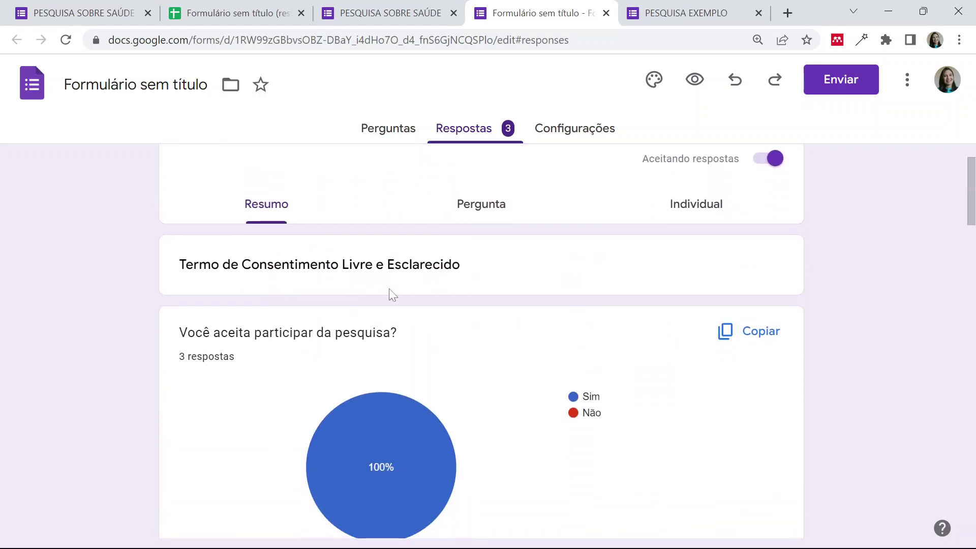
{"action": "left_click", "coordinate": [462, 213]}
{"action": "scroll", "coordinate": [346, 387], "scroll_direction": "down", "scroll_amount": 3}
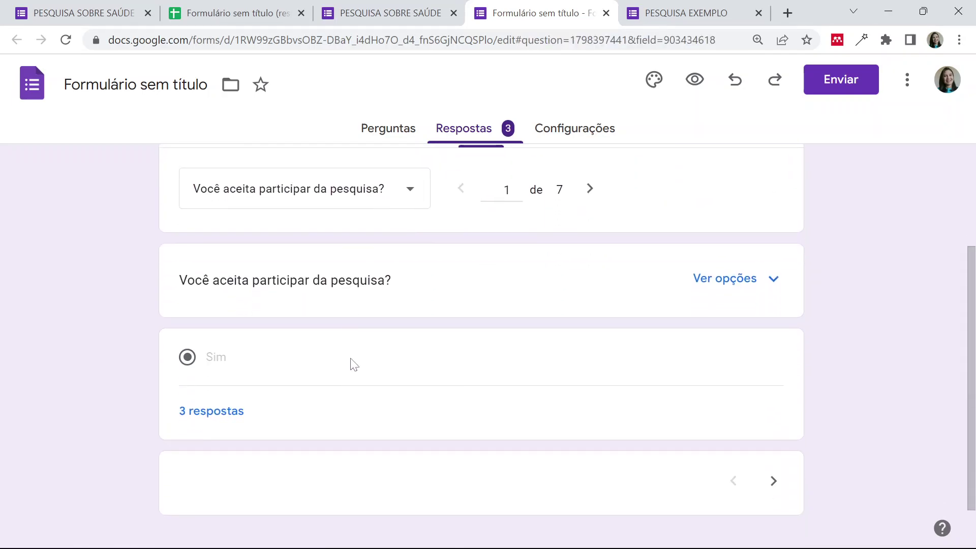
{"action": "left_click", "coordinate": [374, 197]}
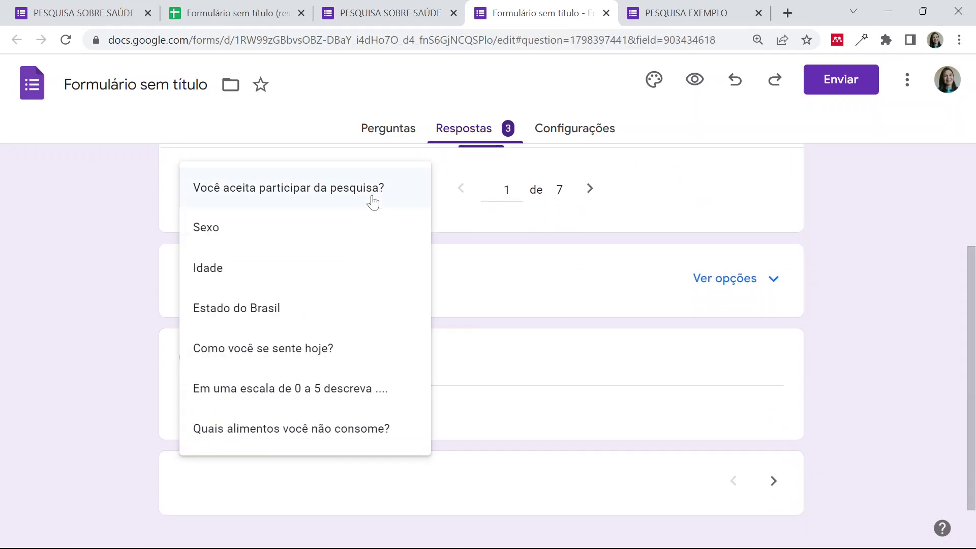
{"action": "left_click", "coordinate": [333, 308]}
{"action": "scroll", "coordinate": [271, 301], "scroll_direction": "down", "scroll_amount": 3}
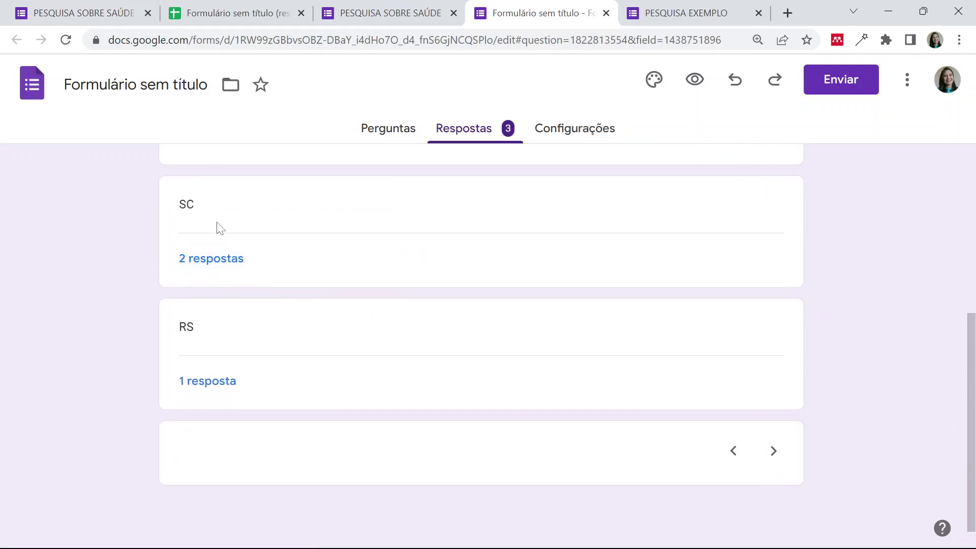
{"action": "scroll", "coordinate": [467, 326], "scroll_direction": "up", "scroll_amount": 3}
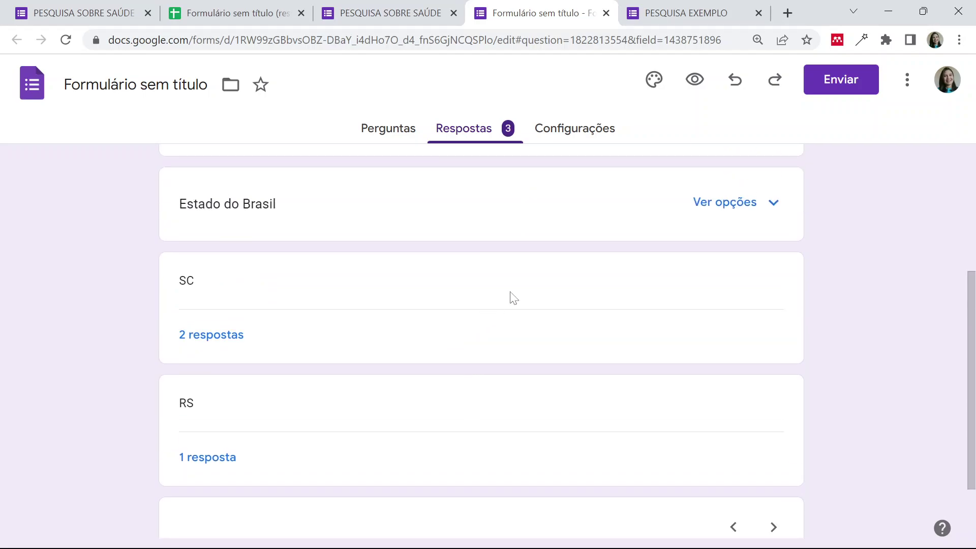
{"action": "left_click", "coordinate": [366, 196]}
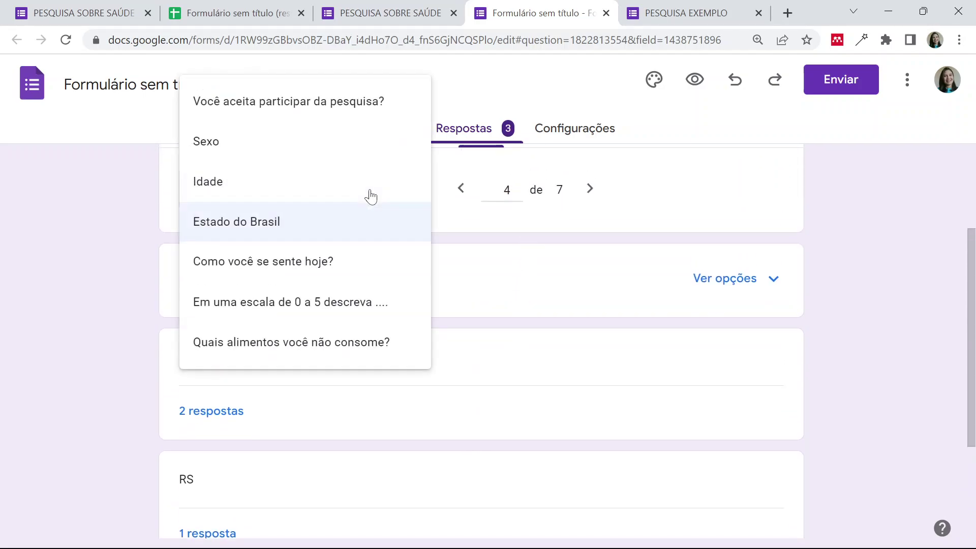
{"action": "left_click", "coordinate": [359, 264]}
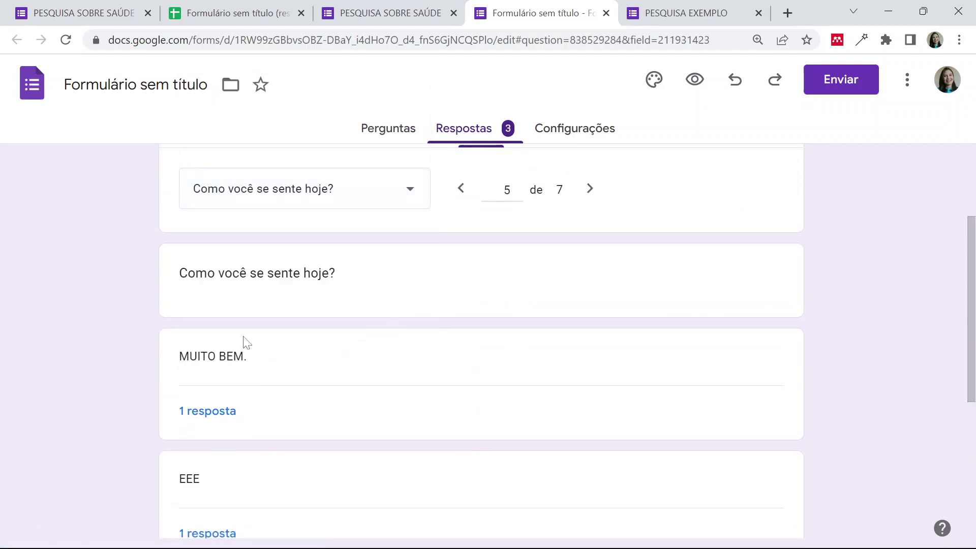
{"action": "scroll", "coordinate": [579, 402], "scroll_direction": "up", "scroll_amount": 3}
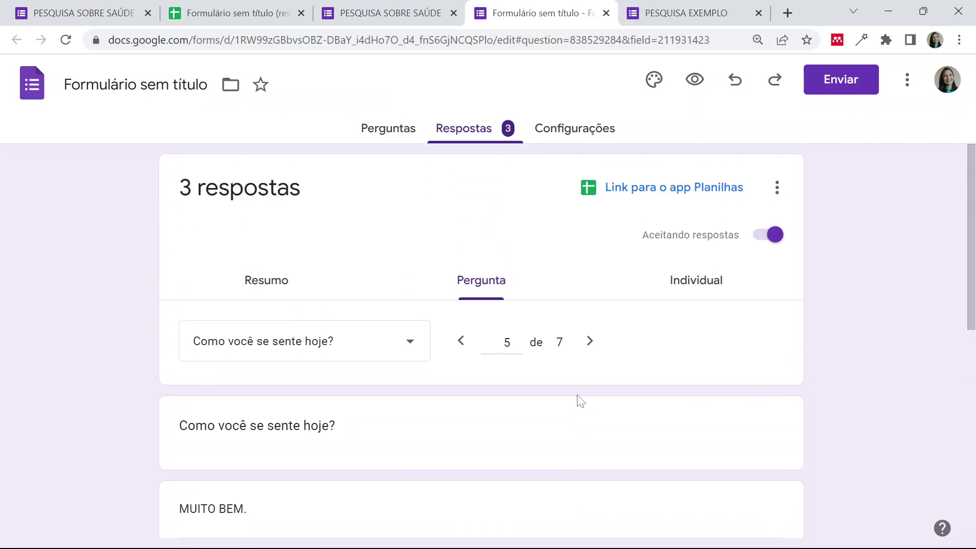
- View the individual responses one by one, from the first through the third
{"action": "left_click", "coordinate": [702, 287]}
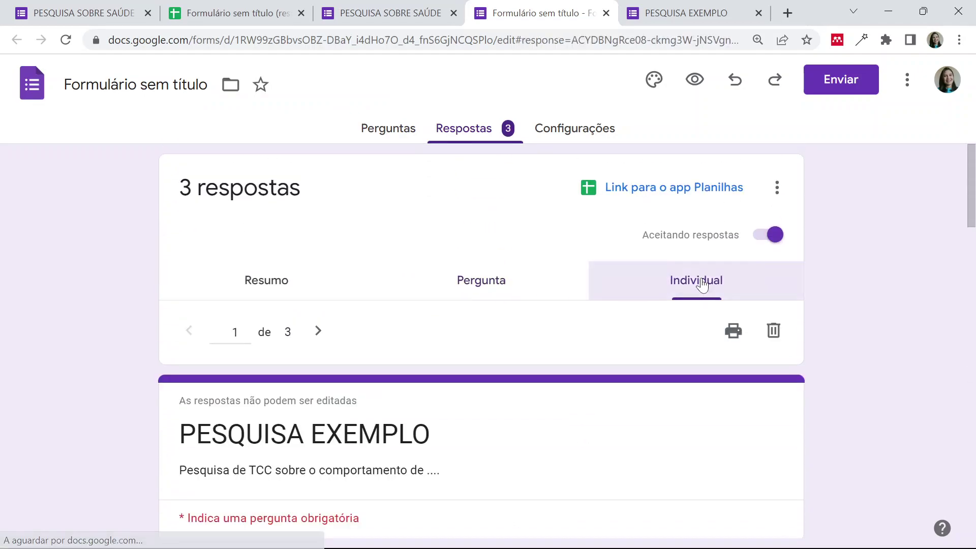
{"action": "scroll", "coordinate": [422, 389], "scroll_direction": "down", "scroll_amount": 1}
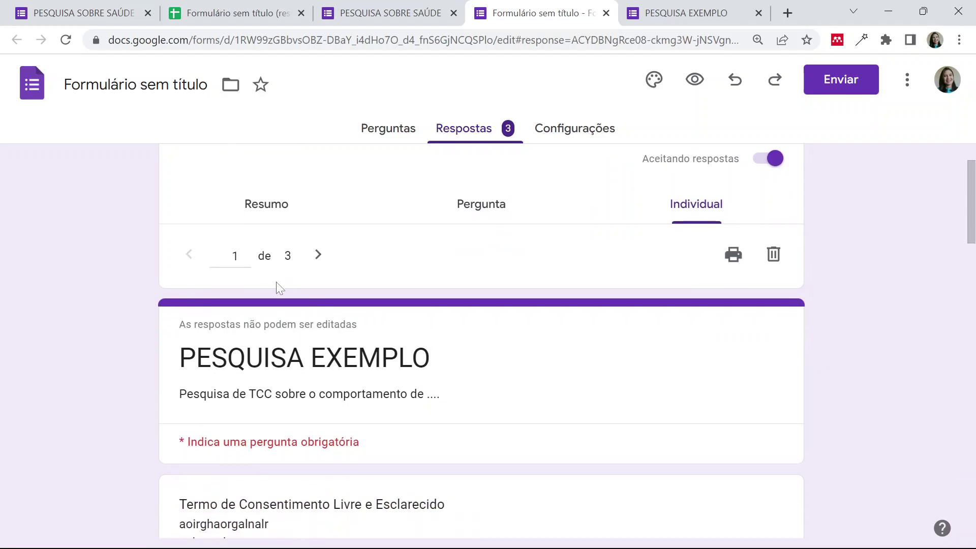
{"action": "left_click", "coordinate": [320, 258]}
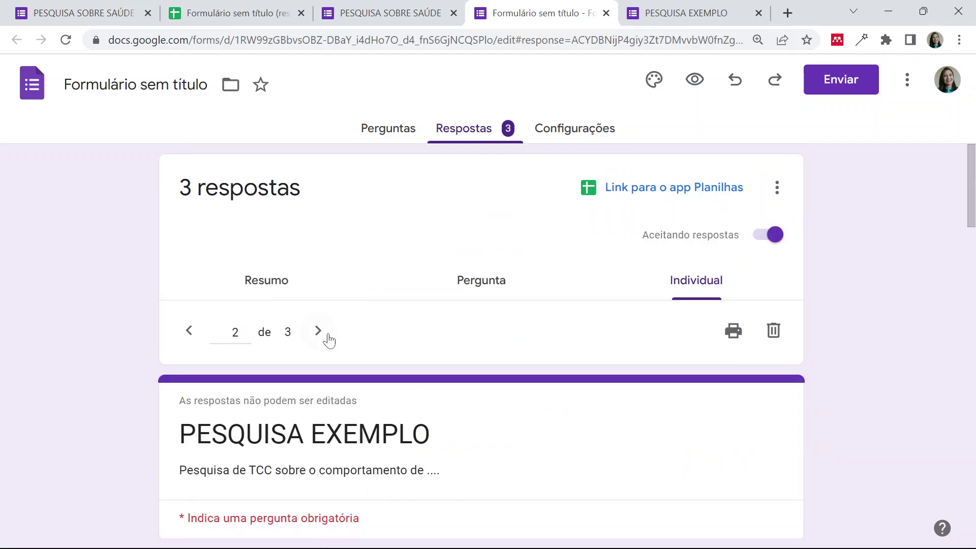
{"action": "left_click", "coordinate": [321, 335]}
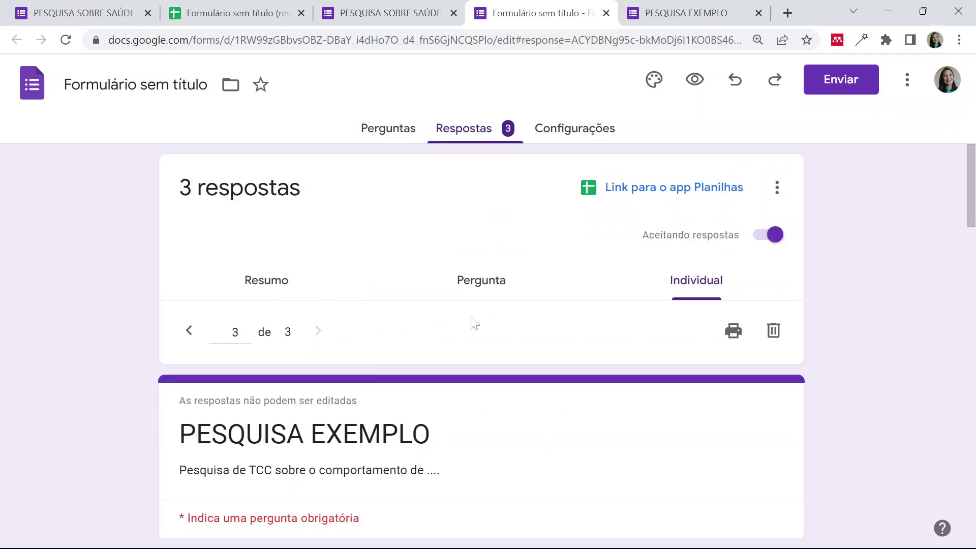
- Link the PESQUISA EXEMPLO form's responses to a new spreadsheet
{"action": "left_click", "coordinate": [676, 191]}
{"action": "left_click", "coordinate": [940, 86]}
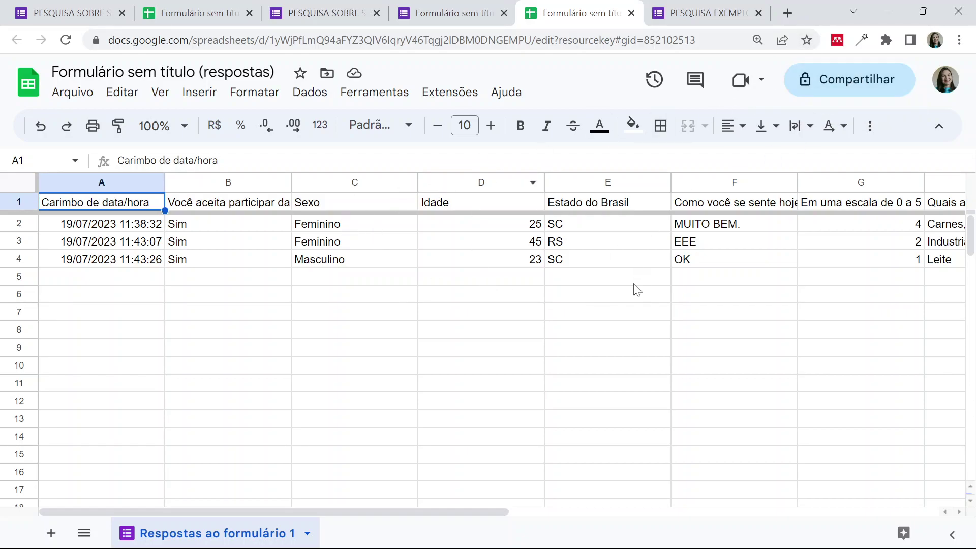
- Check the sharing options of the linked response spreadsheet, then close them without changing access
{"action": "left_click", "coordinate": [883, 88]}
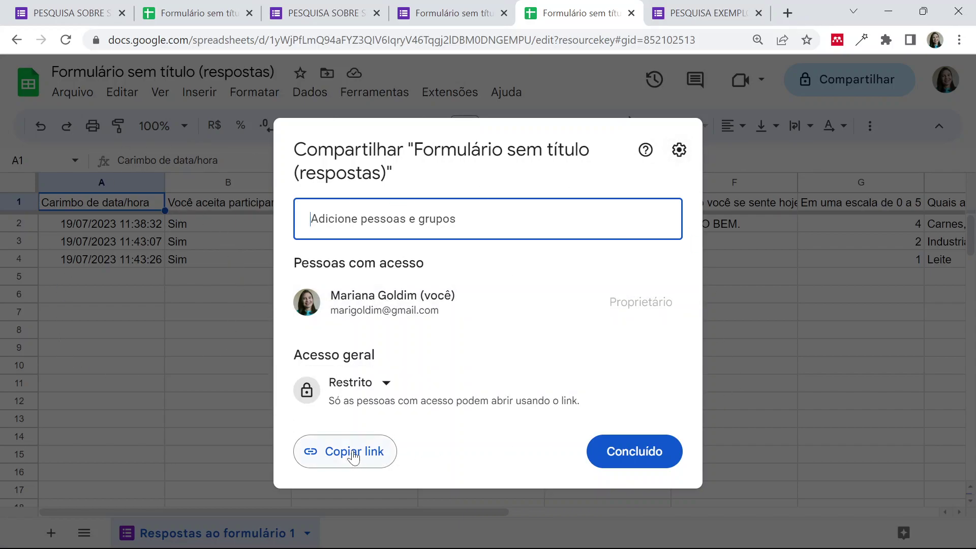
{"action": "left_click", "coordinate": [150, 295]}
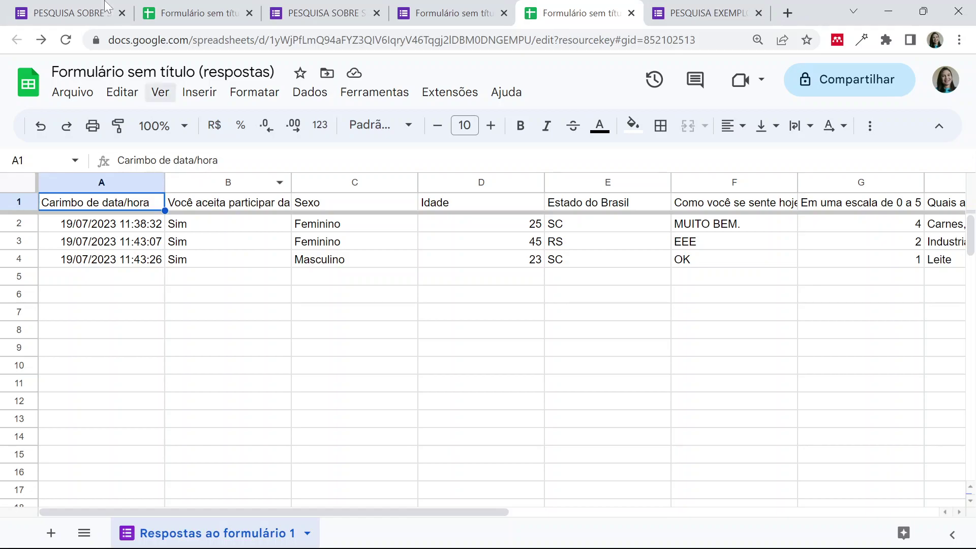
- Switch to the PESQUISA SOBRE SAÚDE form, display its sending link as a short URL, and return to its questions
{"action": "left_click", "coordinate": [105, 6]}
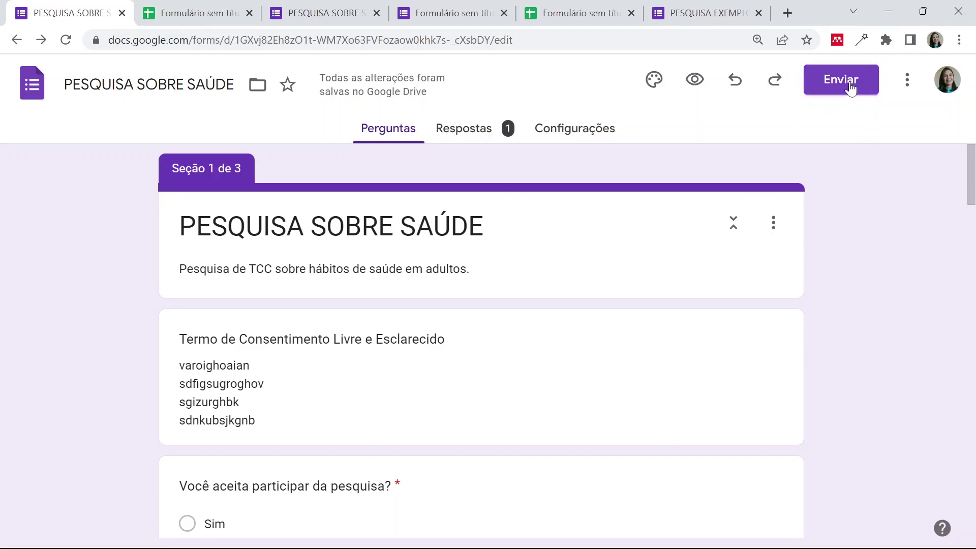
{"action": "left_click", "coordinate": [848, 86]}
{"action": "left_click", "coordinate": [351, 204]}
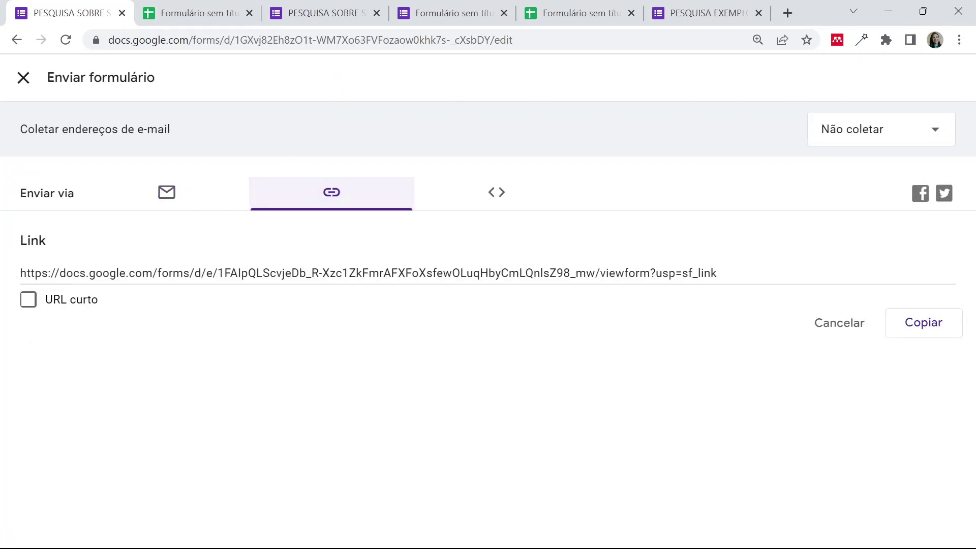
{"action": "left_click", "coordinate": [69, 304]}
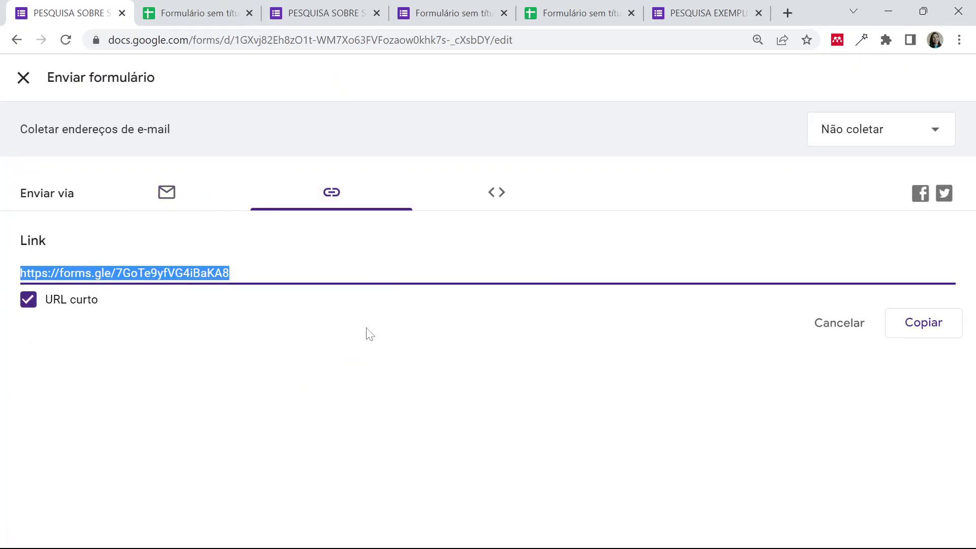
{"action": "left_click", "coordinate": [24, 77]}
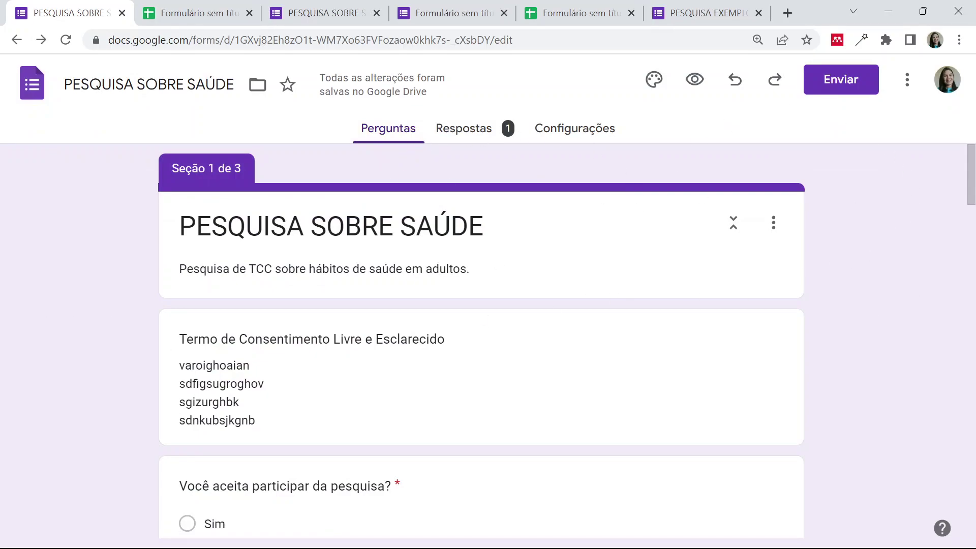
{"action": "scroll", "coordinate": [809, 341], "scroll_direction": "down", "scroll_amount": 3}
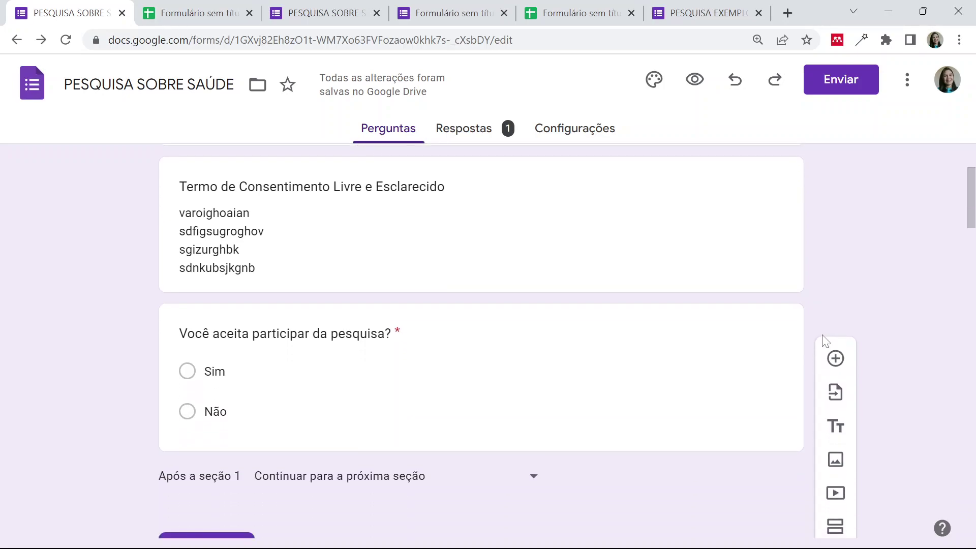
{"action": "scroll", "coordinate": [819, 339], "scroll_direction": "down", "scroll_amount": 1}
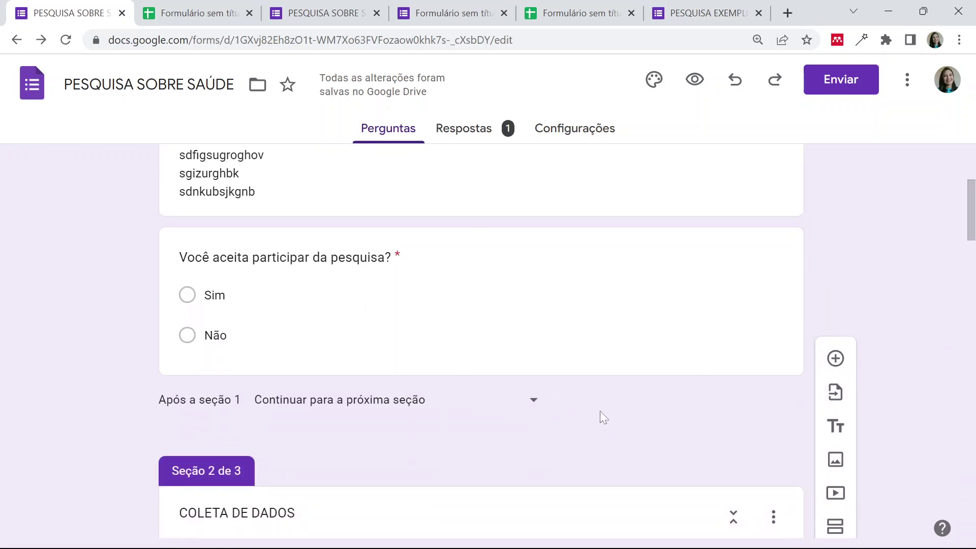